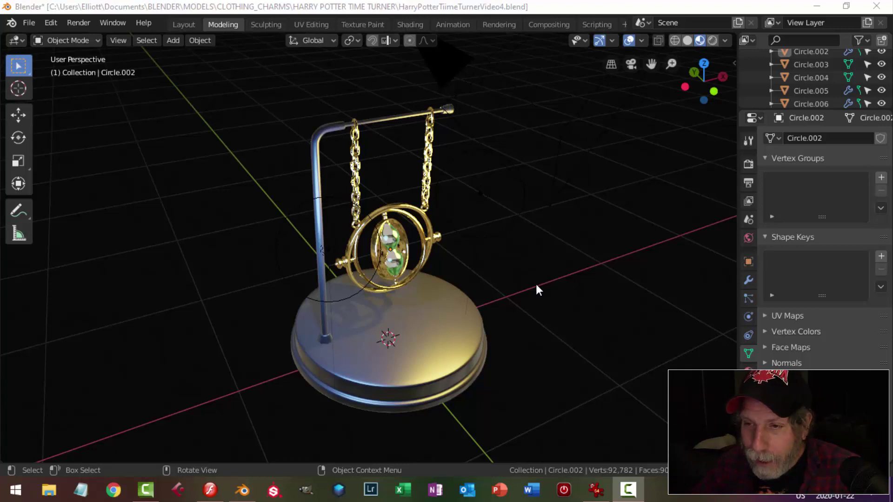
Select the outermost gold ring of the hourglass pendant and enter Edit Mode on its mesh.
scroll(554, 256, up, 5)
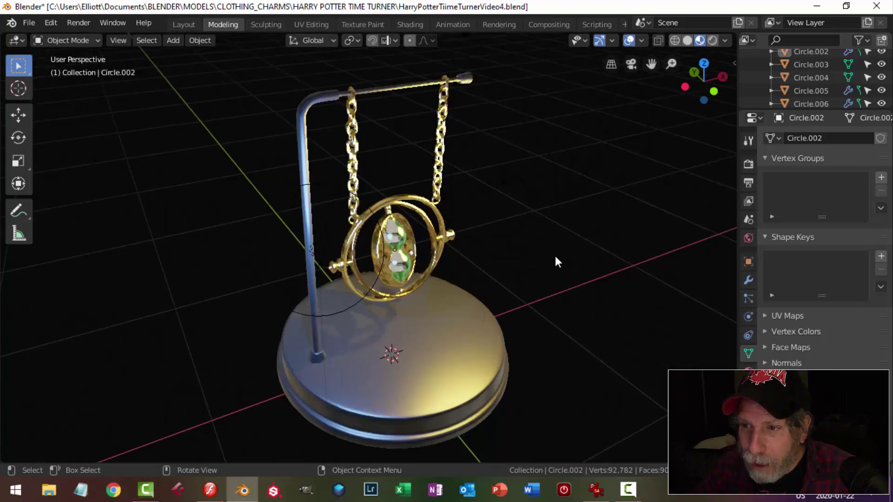
mouse_move(544, 253)
middle_down()
mouse_move(564, 277)
mouse_move(534, 238)
mouse_move(547, 270)
middle_up()
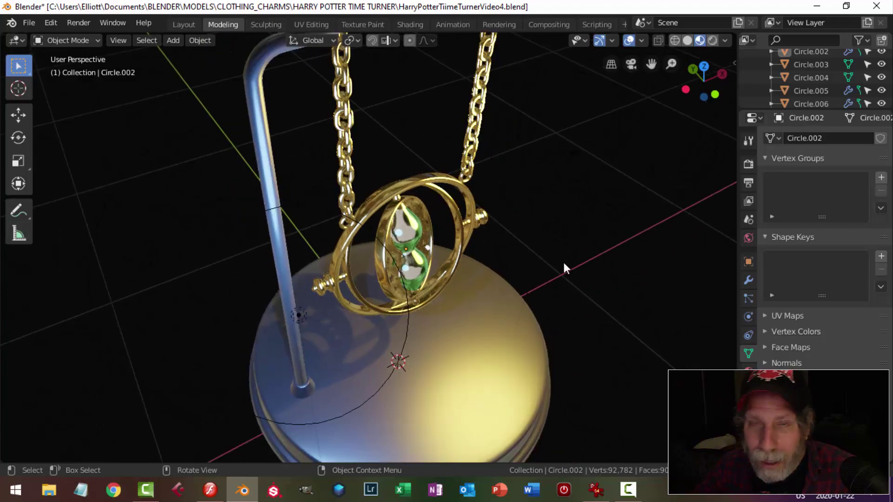
scroll(564, 263, up, 2)
middle_drag(586, 261, 555, 261)
click(467, 169)
mouse_move(603, 236)
middle_down()
mouse_move(568, 243)
mouse_move(585, 227)
mouse_move(614, 233)
mouse_move(605, 232)
middle_up()
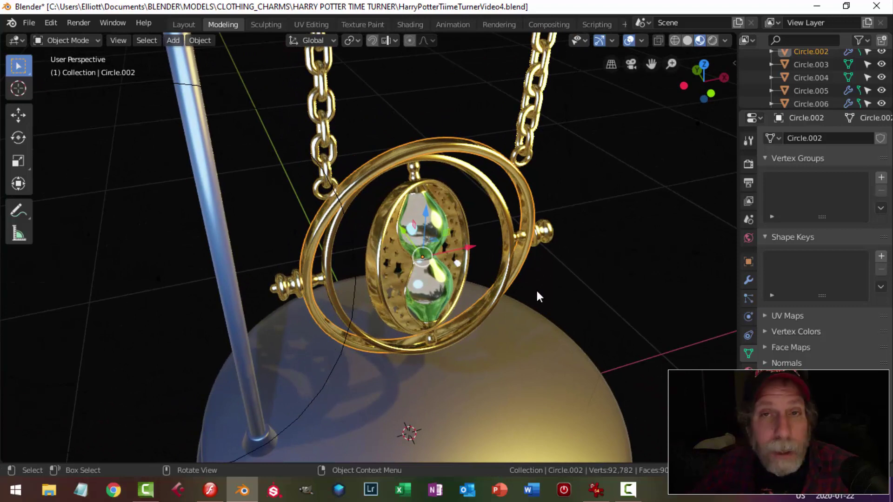
middle_drag(610, 264, 595, 271)
scroll(594, 271, up, 1)
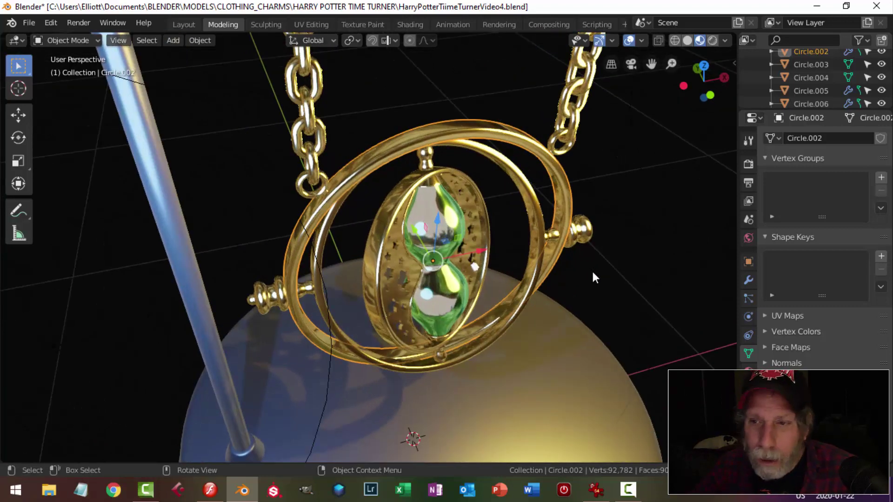
key(Tab)
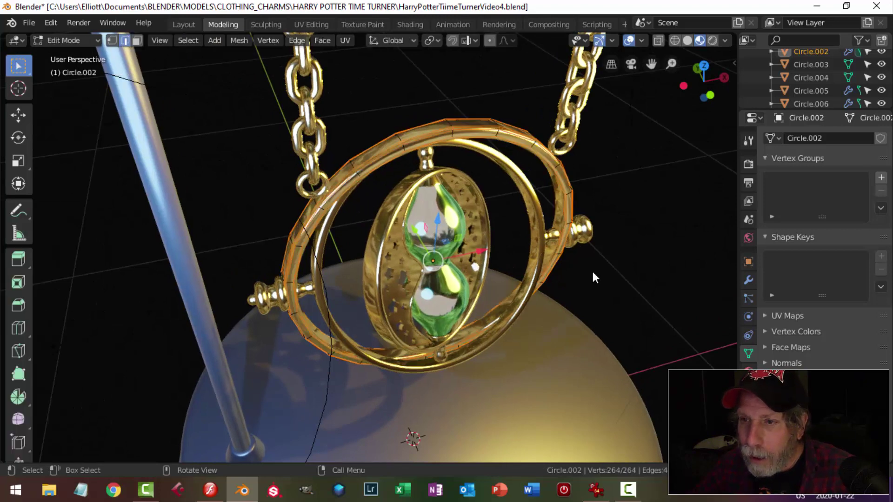
Switch to face selection and examine individual outer rim faces along the ring's top and beside the left chain's end link.
scroll(565, 260, up, 1)
middle_drag(424, 209, 332, 192)
click(342, 189)
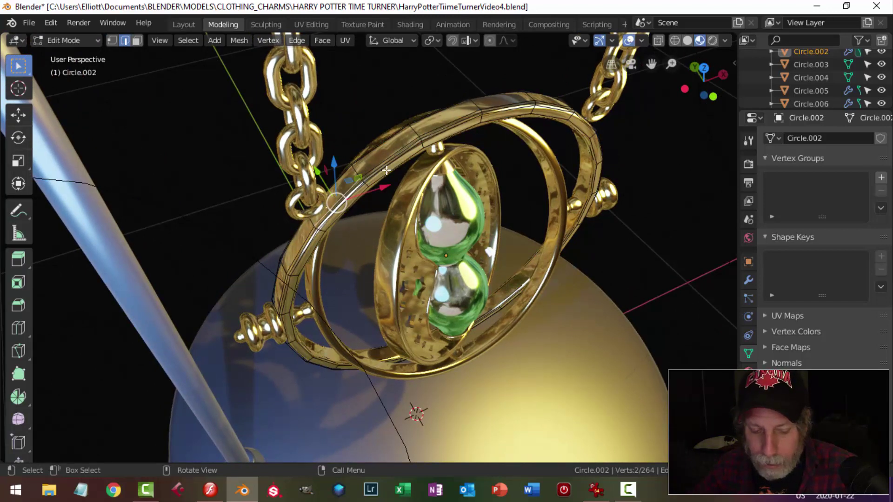
key(3)
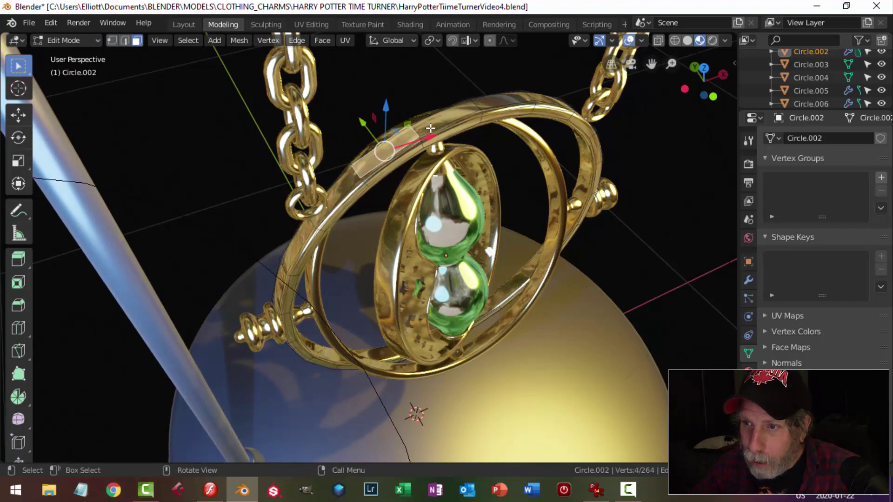
click(443, 118)
click(491, 106)
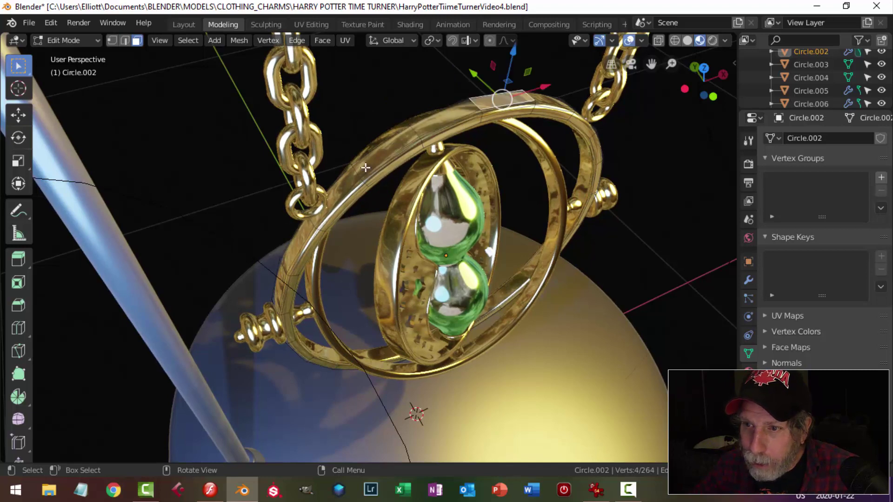
click(361, 177)
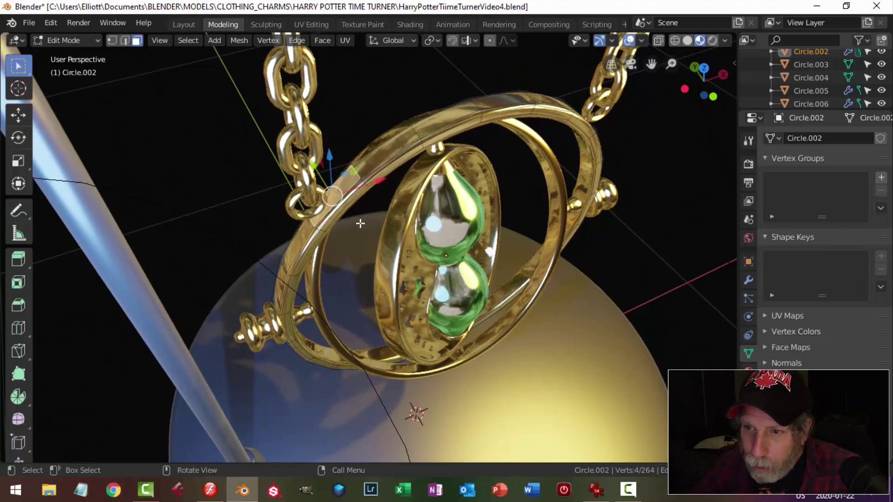
middle_drag(358, 184, 308, 143)
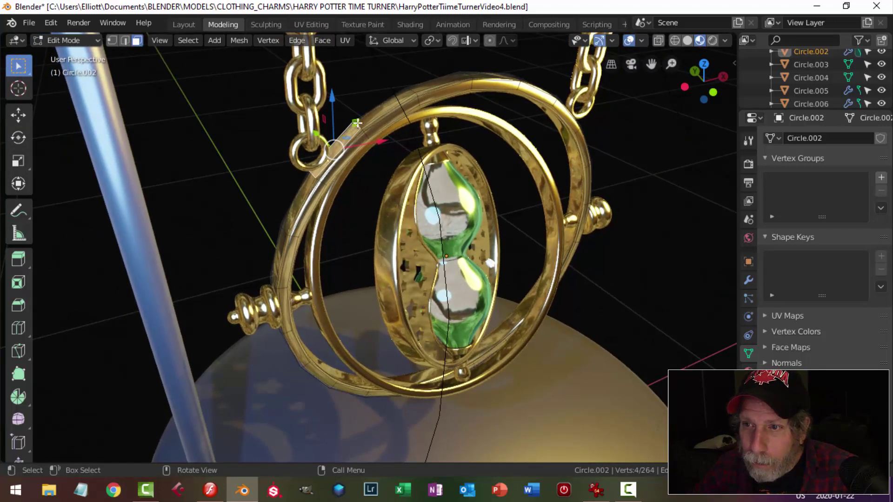
middle_drag(359, 140, 339, 176)
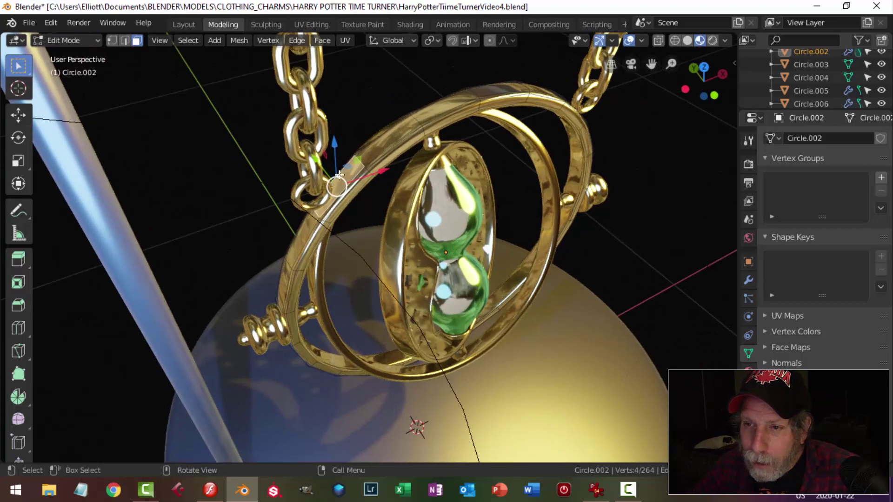
middle_drag(427, 213, 451, 195)
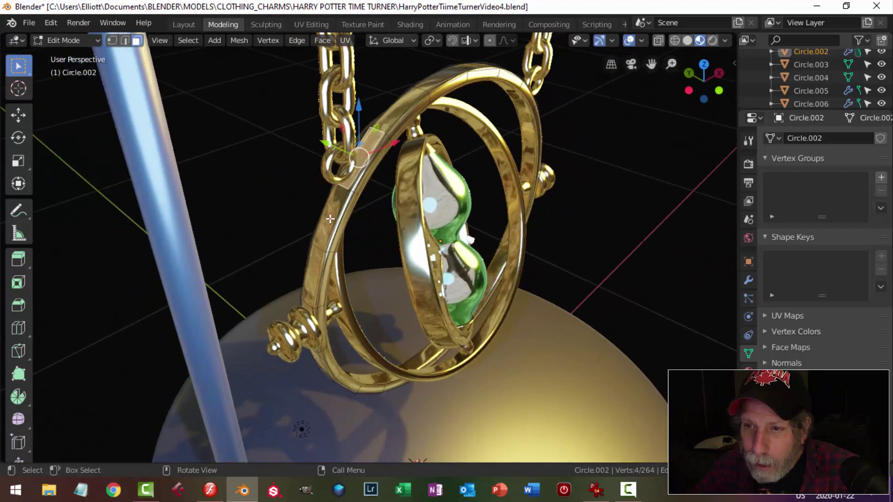
Examine the outer rim faces just above and below the knobs on both sides of the ring.
click(326, 233)
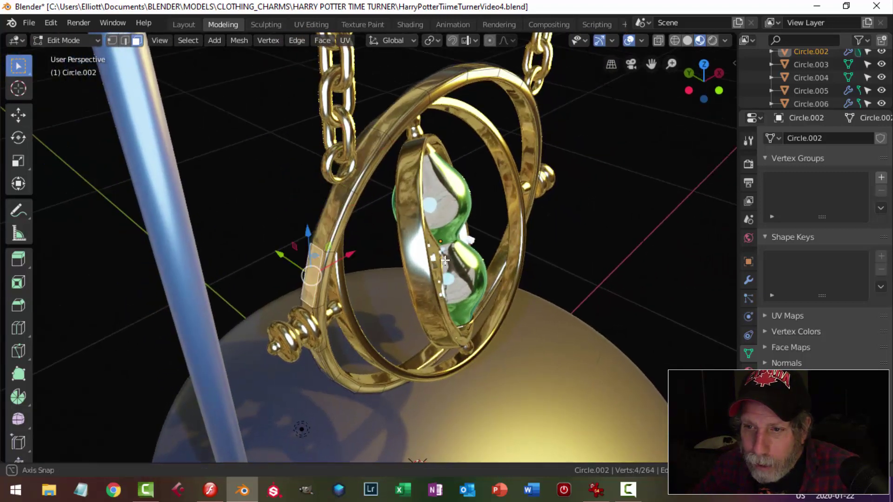
middle_drag(446, 261, 531, 264)
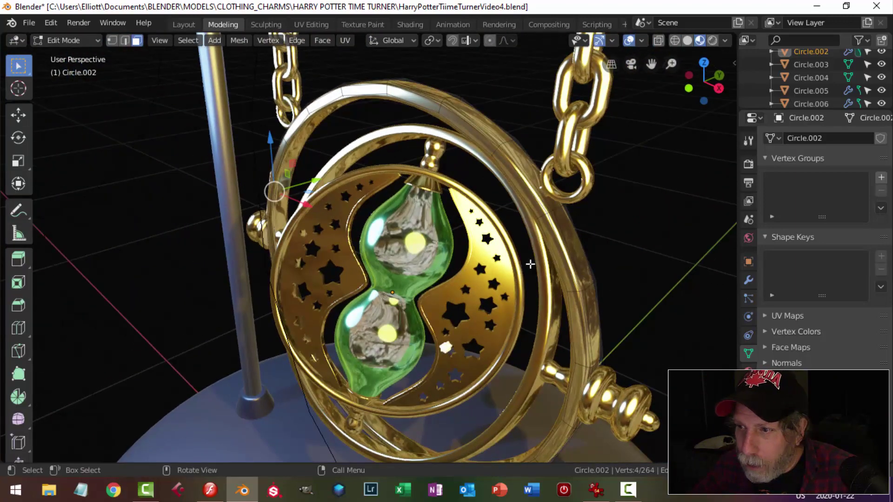
click(579, 258)
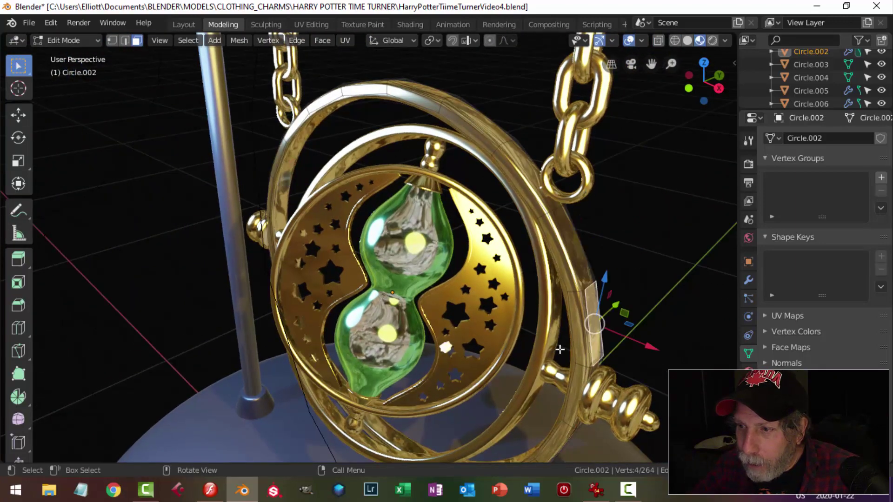
middle_drag(605, 261, 515, 253)
click(468, 149)
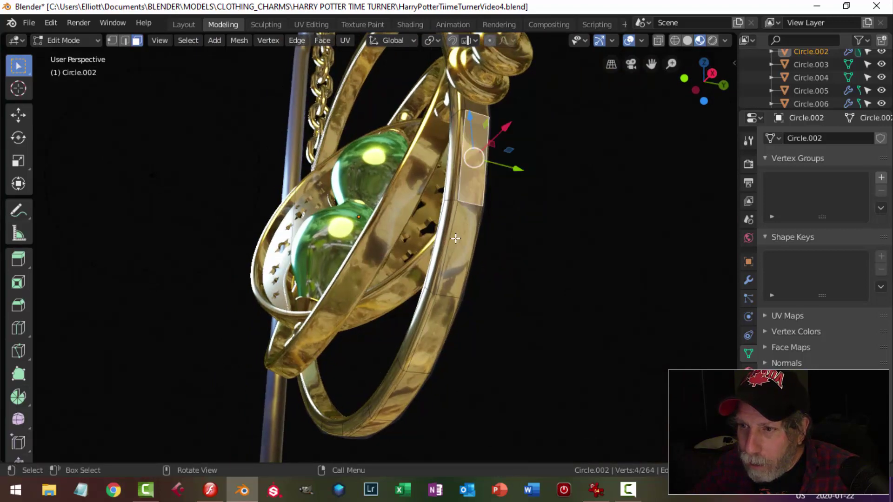
middle_drag(455, 238, 662, 311)
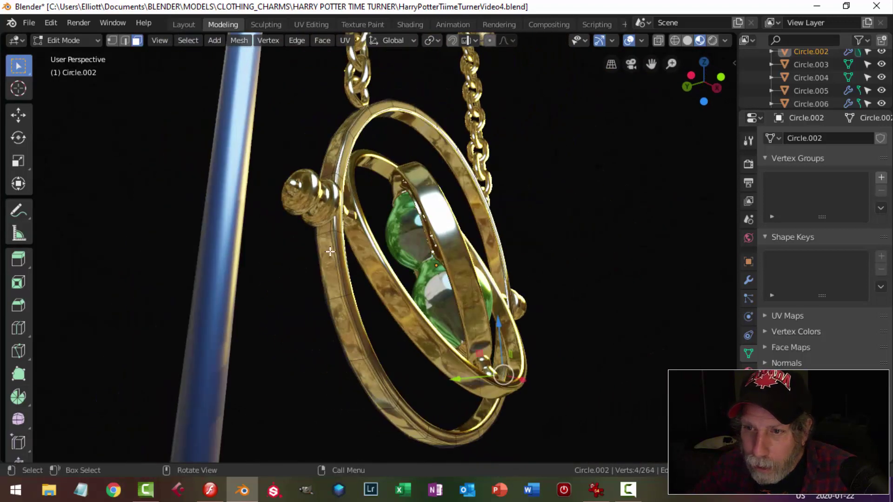
middle_drag(355, 196, 376, 260)
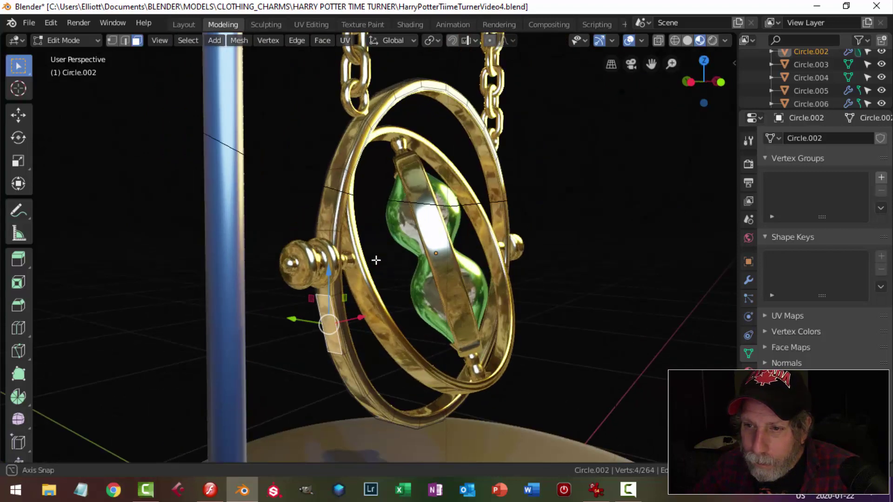
click(330, 210)
click(328, 311)
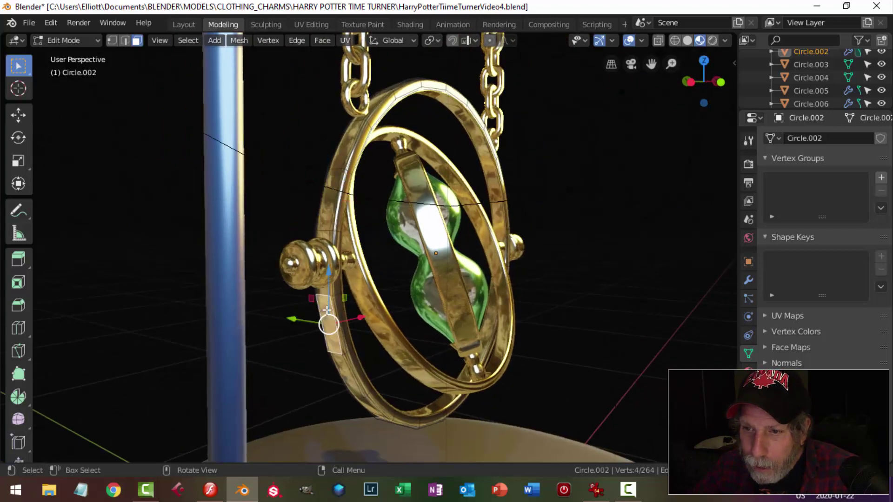
mouse_move(395, 286)
middle_down()
mouse_move(407, 292)
mouse_move(376, 299)
mouse_move(382, 290)
middle_up()
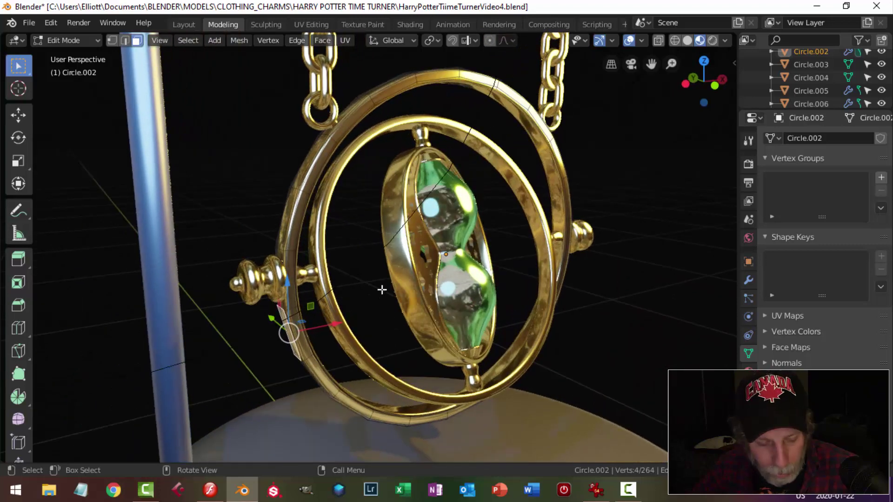
Add a centred loop cut through the outer ring segment beside the left chain's end link and clear the selection.
click(408, 237)
middle_drag(408, 237, 348, 173)
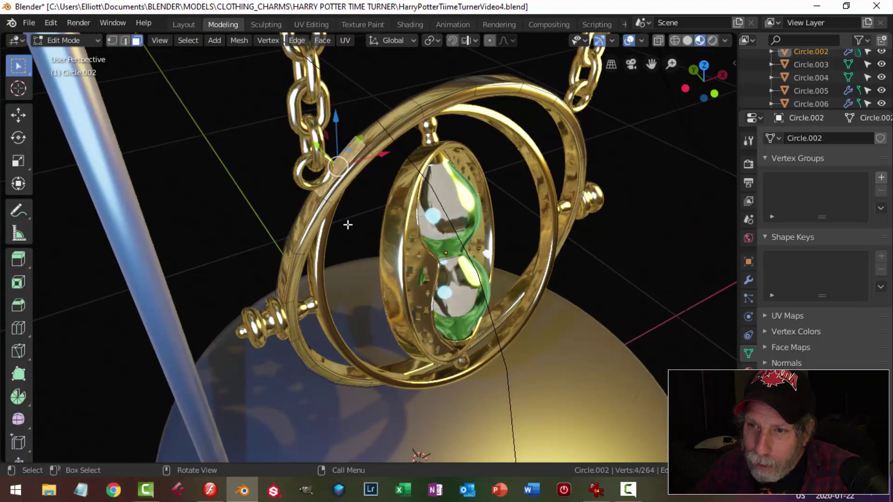
middle_drag(348, 225, 367, 225)
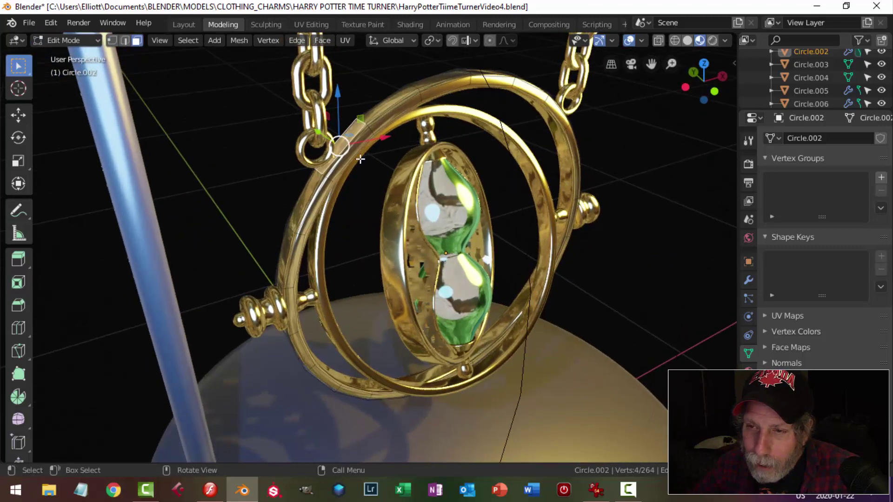
mouse_move(361, 159)
middle_down()
mouse_move(395, 234)
mouse_move(391, 199)
mouse_move(361, 173)
middle_up()
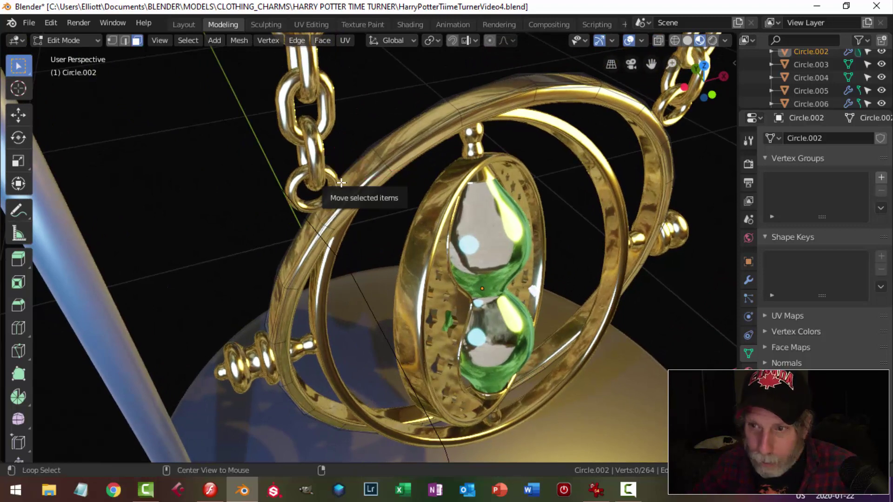
key(alt+a)
key(ctrl+r)
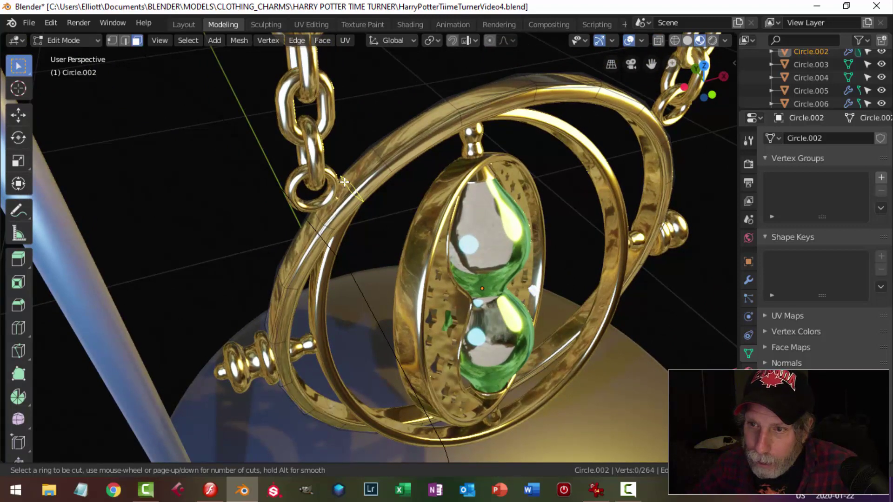
click(347, 183)
right_click(388, 190)
key(alt+a)
Add a matching centred loop cut through the outer ring segment beside the right chain's end link, leaving nothing selected.
middle_drag(385, 189, 473, 242)
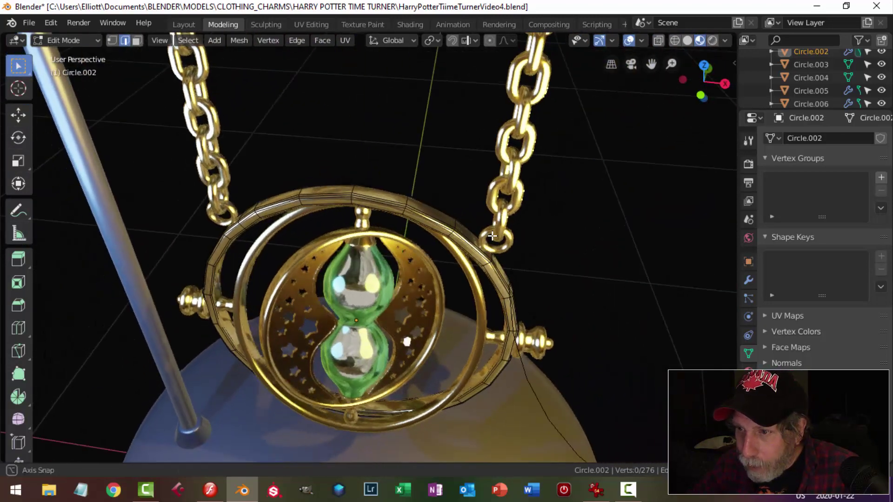
key(ctrl+r)
click(473, 243)
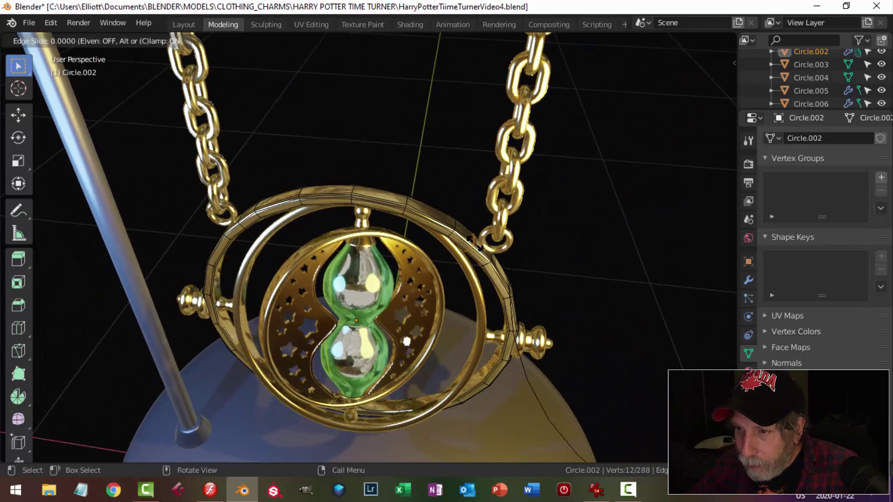
right_click(512, 251)
key(alt+a)
Try to edge-slide the new loop beside the left chain's end link along the outer ring, then deselect it.
middle_drag(525, 257, 296, 254)
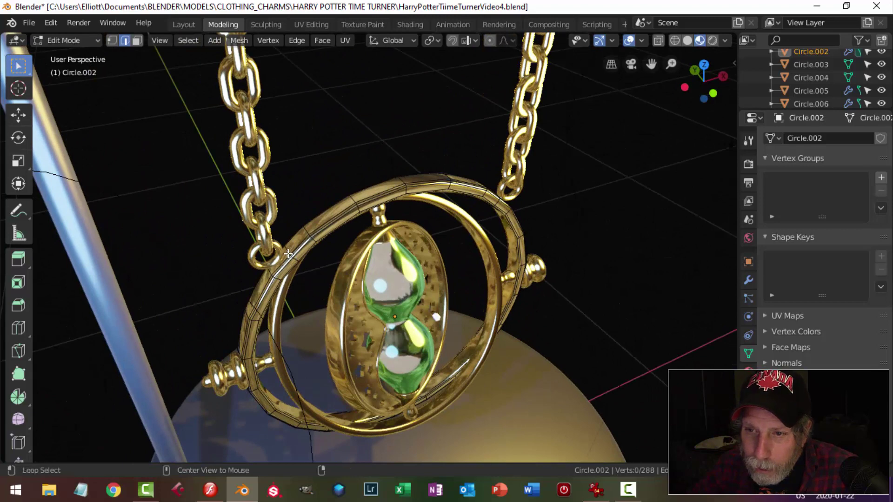
alt+click(289, 253)
scroll(331, 255, up, 4)
middle_drag(353, 246, 401, 243)
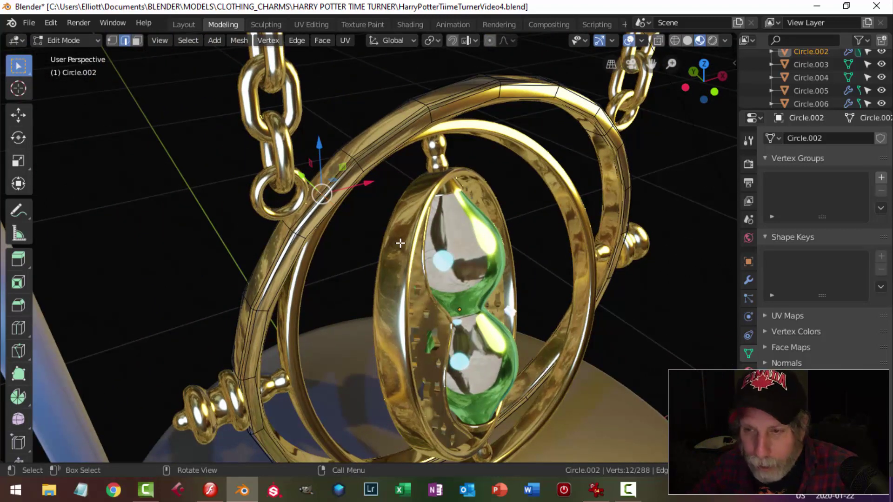
key(g)
key(g)
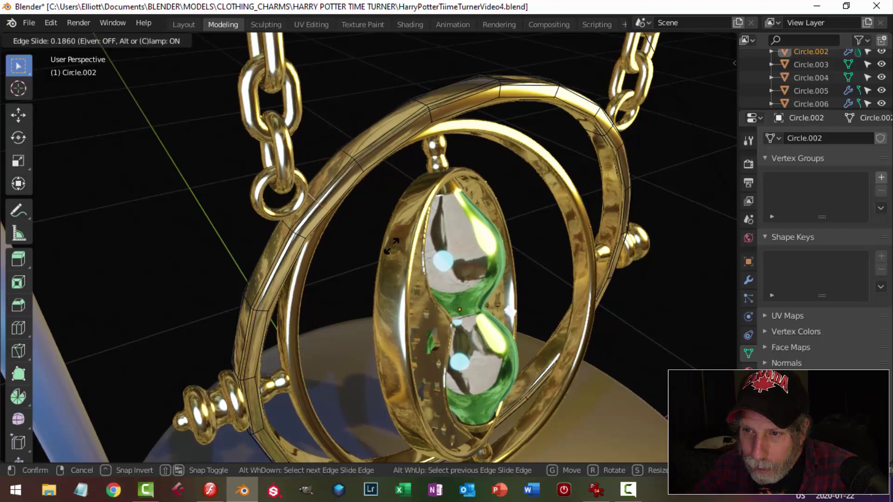
click(391, 245)
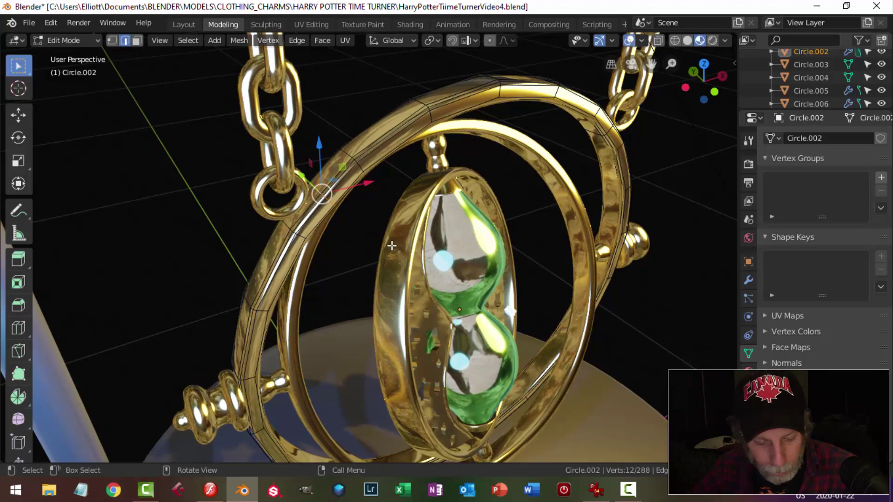
key(alt+a)
In face selection mode, select the outer rim faces across the top of the ring between the two chain links.
middle_drag(392, 246, 365, 228)
key(3)
click(370, 207)
shift+click(439, 140)
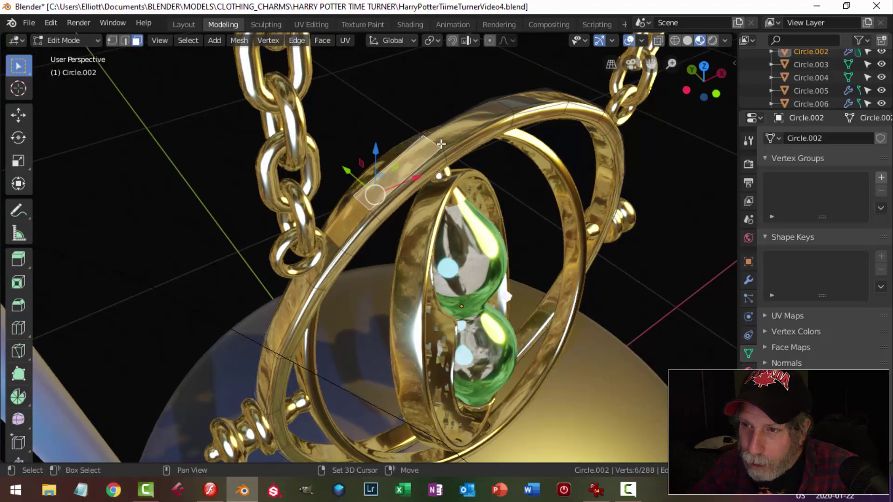
middle_drag(439, 140, 526, 230)
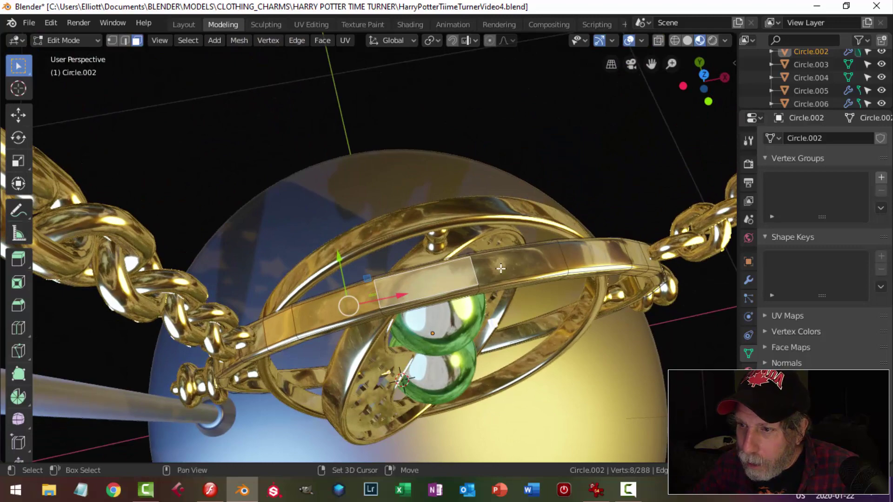
shift+click(596, 255)
shift+click(649, 259)
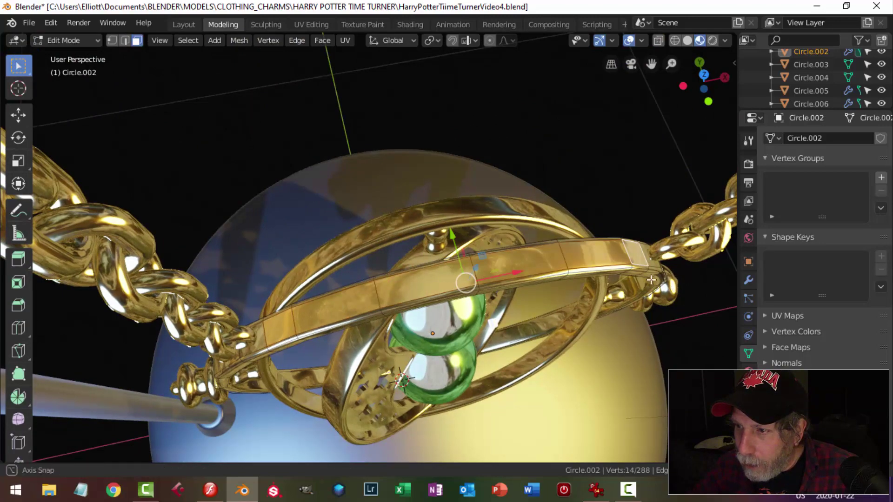
Add the outer rim faces between the right chain's end link and the right side knob to the selection.
middle_drag(649, 259, 543, 191)
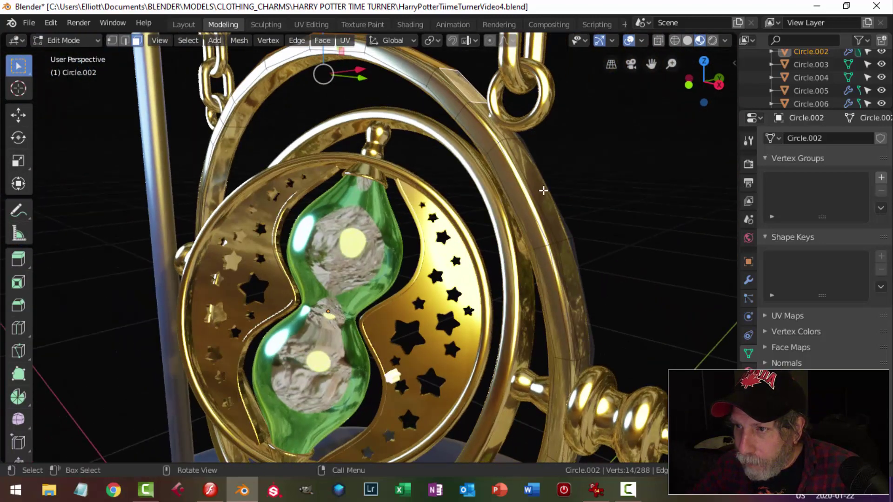
shift+click(562, 220)
shift+click(605, 305)
middle_drag(608, 315, 612, 301)
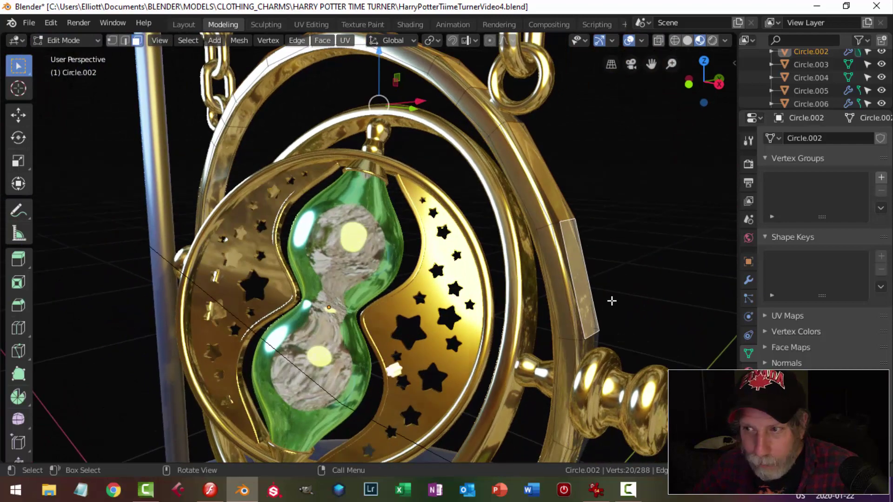
Hide every object except the outer ring and reopen the ring's mesh for editing.
key(Tab)
middle_drag(582, 275, 378, 255)
key(shift+h)
key(Tab)
middle_drag(430, 228, 377, 228)
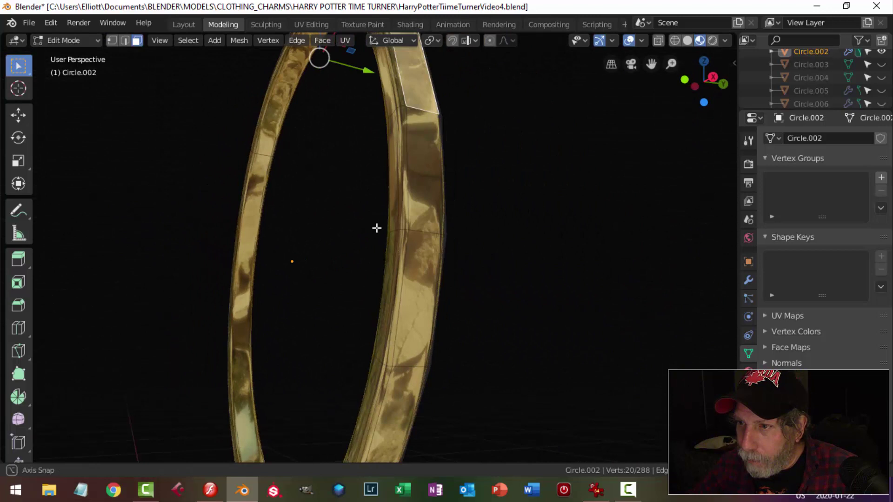
Extend the selection with the rim faces down the ring's lower right side, leaving out the face at the right side knob.
shift+click(419, 211)
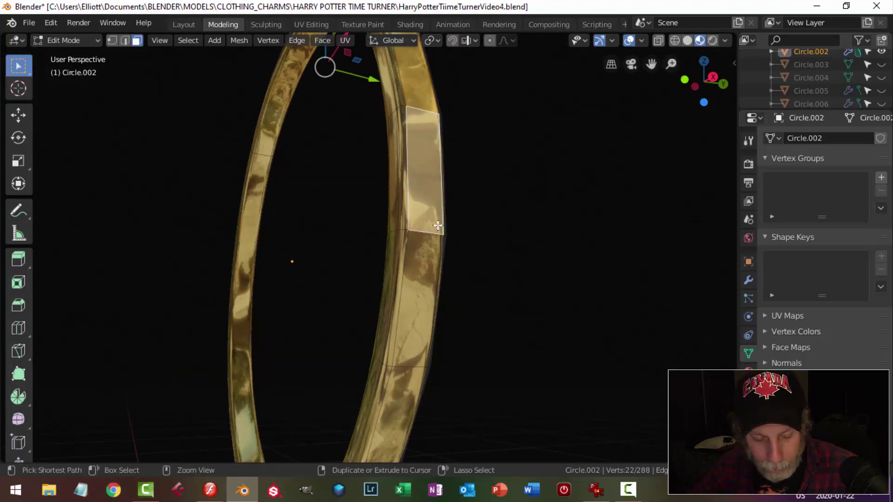
key(ctrl+z)
shift+click(417, 276)
middle_drag(457, 299, 539, 250)
shift+click(568, 176)
shift+click(521, 280)
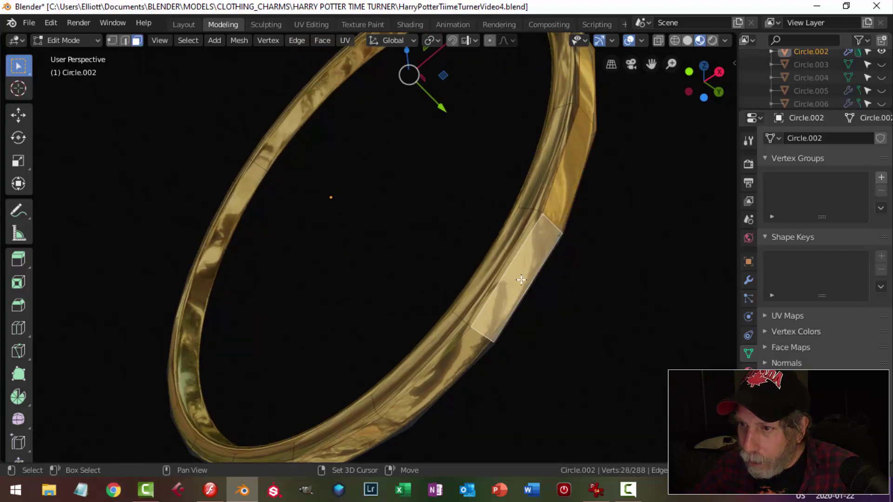
shift+click(462, 357)
Add three more outer rim faces across the bottom of the ring to the selection.
middle_drag(472, 380, 496, 351)
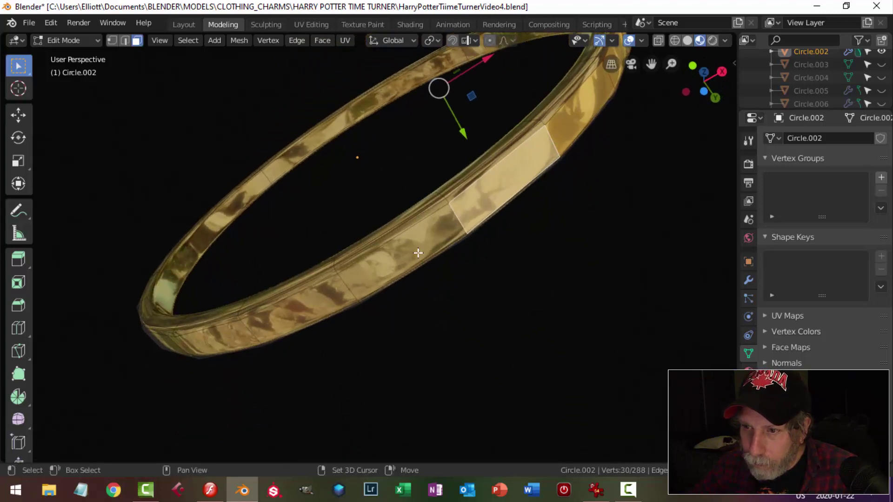
shift+click(354, 290)
shift+click(278, 308)
shift+click(223, 336)
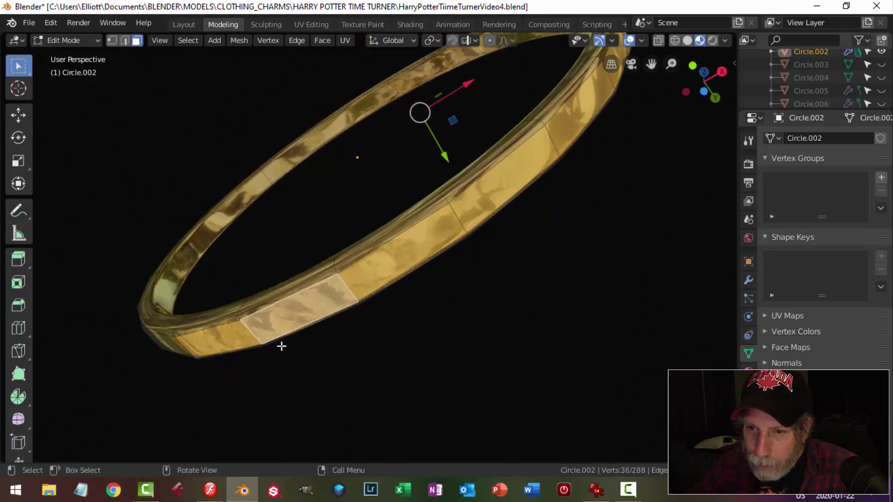
Continue adding outer rim faces to the selection up the left side of the ring.
middle_drag(281, 345, 399, 355)
shift+click(378, 355)
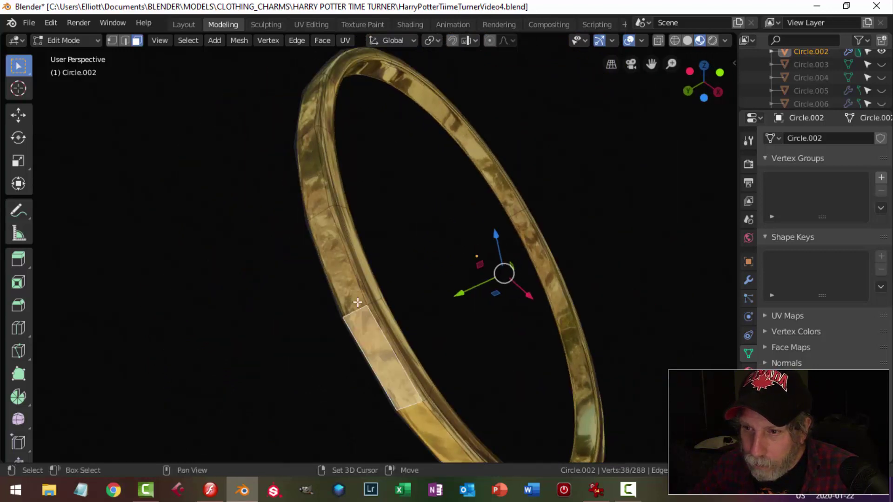
shift+click(333, 261)
shift+click(314, 175)
middle_drag(391, 170, 362, 264)
shift+click(340, 258)
shift+click(369, 263)
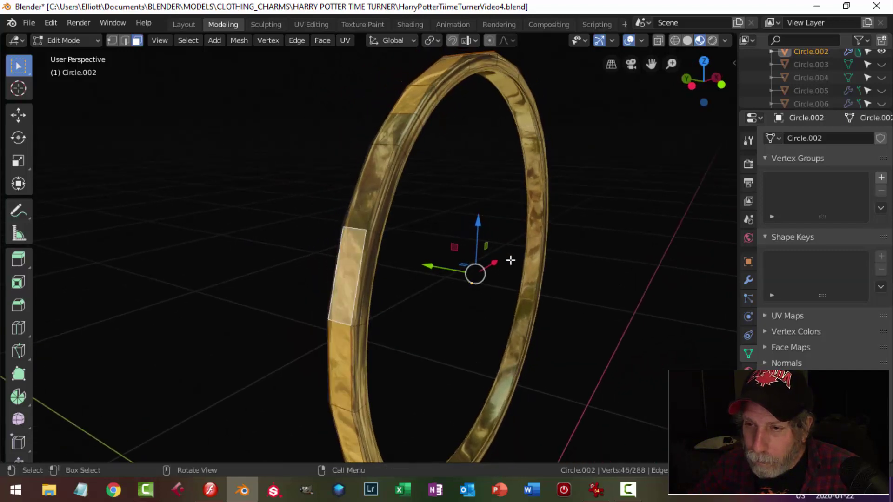
Deselect the rim face at the left side knob and add the rim face below the left chain's end link.
middle_drag(511, 260, 485, 273)
middle_drag(422, 315, 428, 300)
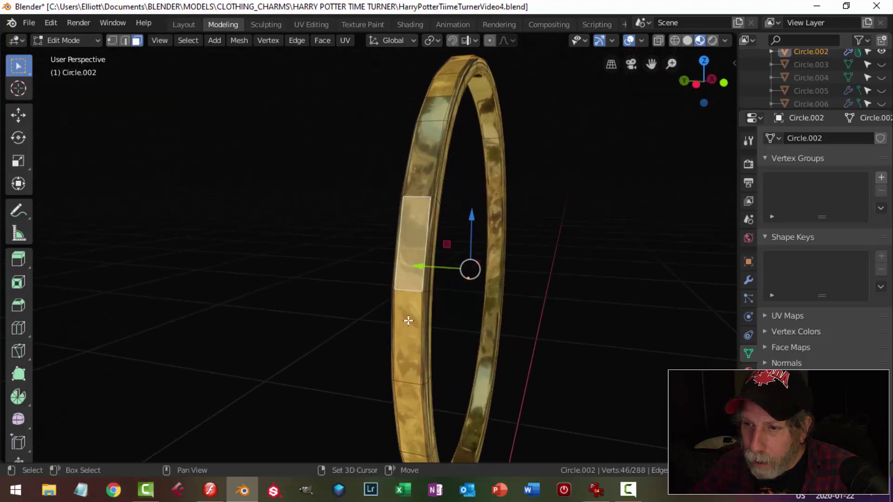
shift+click(416, 242)
shift+click(427, 170)
middle_drag(506, 250, 471, 254)
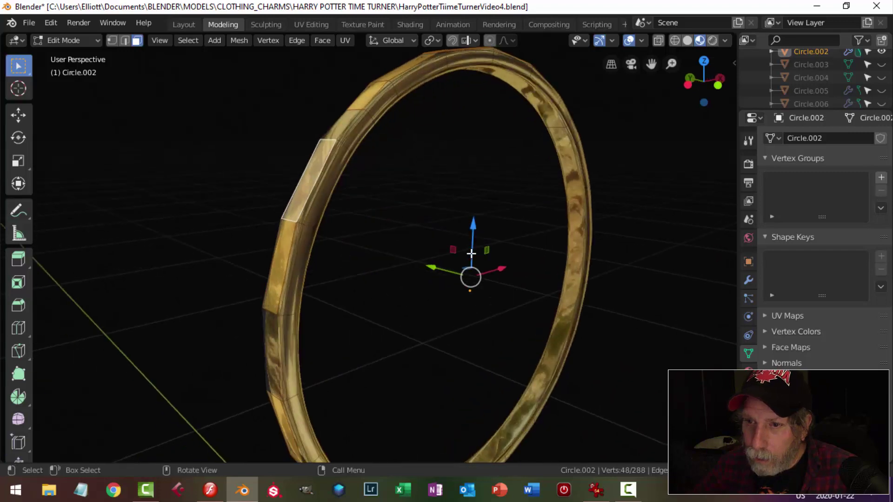
Reveal all hidden objects, reselect only the outer ring and return to editing its mesh.
key(Tab)
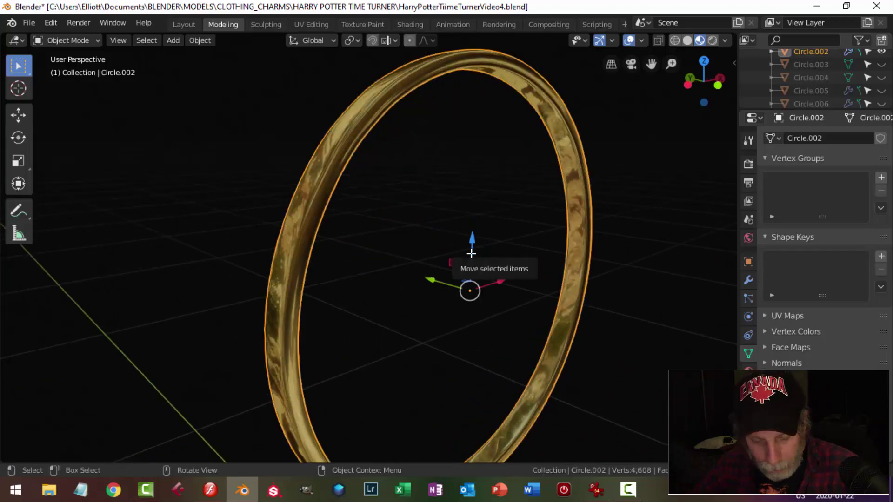
key(KP_Divide)
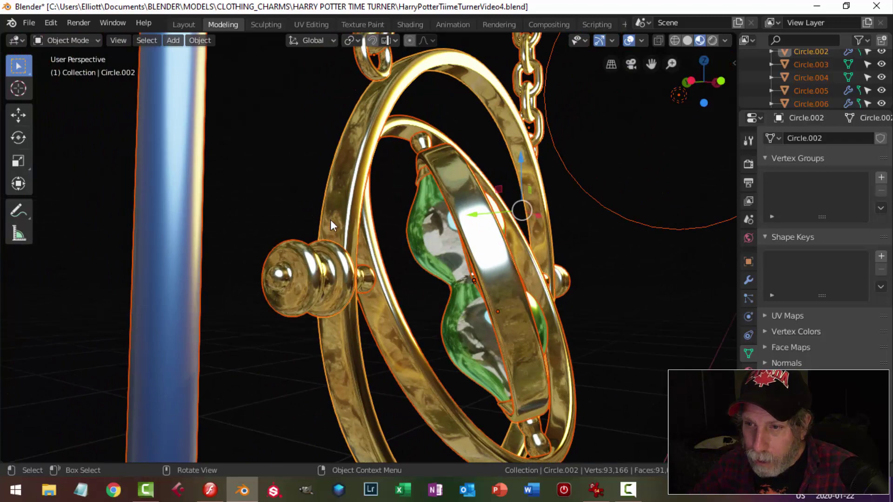
click(345, 210)
key(Tab)
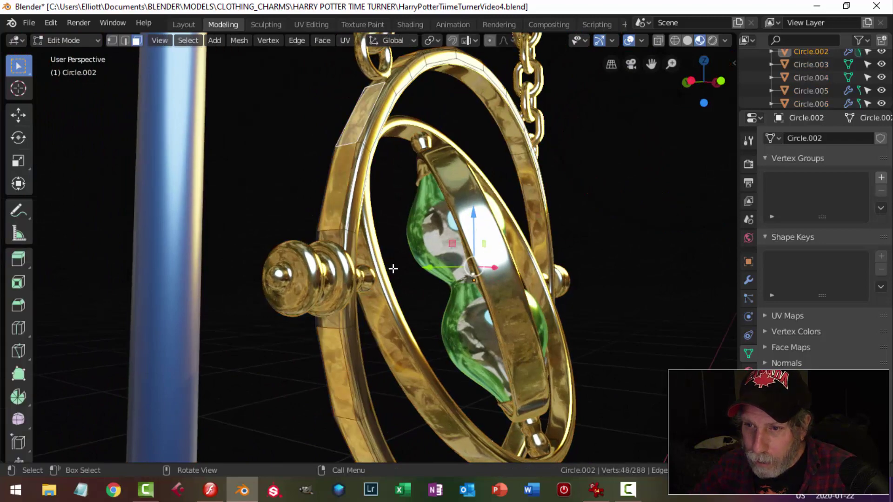
Switch to the UV Editing workspace and show the model in Material Preview shading, framed on the outer ring.
middle_drag(393, 267, 374, 273)
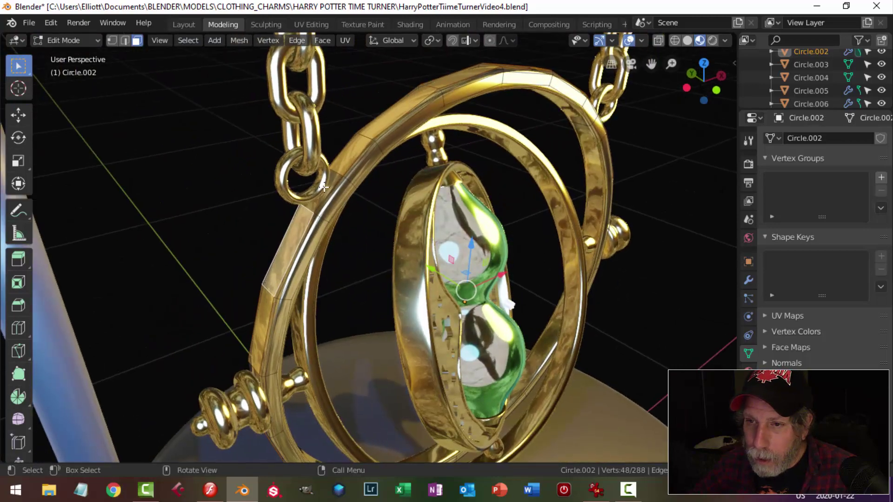
middle_drag(324, 187, 698, 285)
click(312, 27)
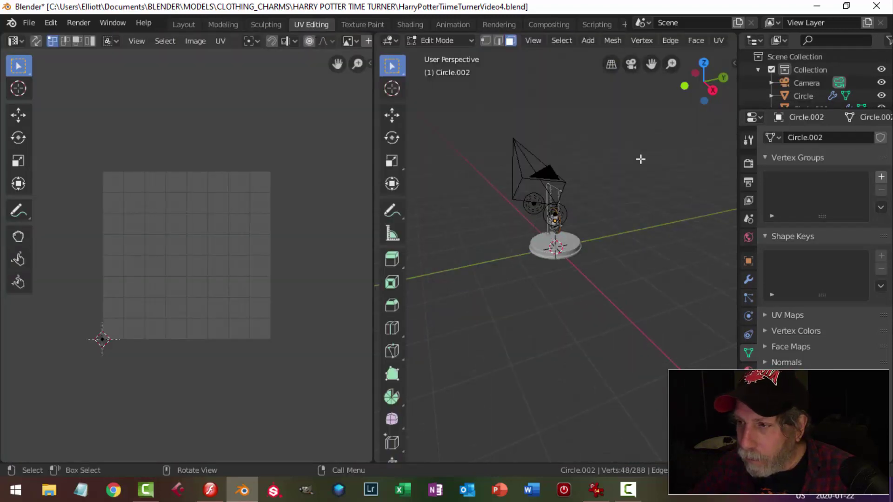
scroll(700, 45, down, 8)
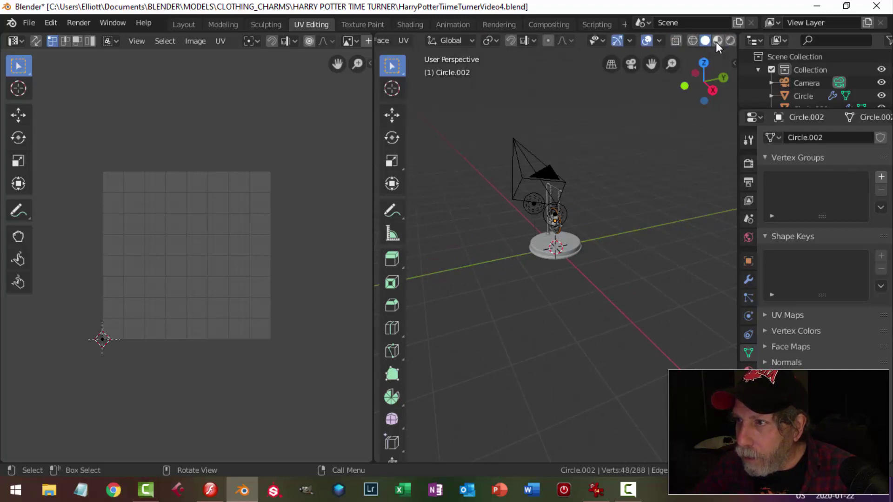
click(717, 41)
key(KP_Decimal)
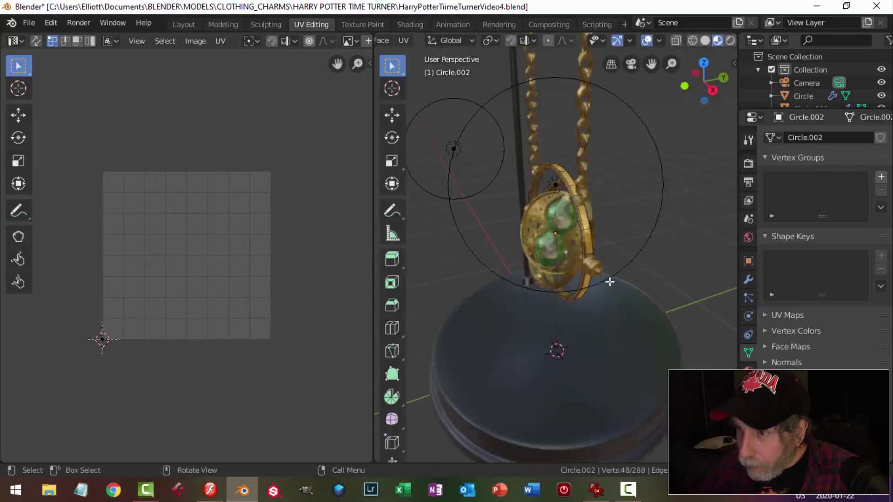
middle_drag(587, 256, 610, 281)
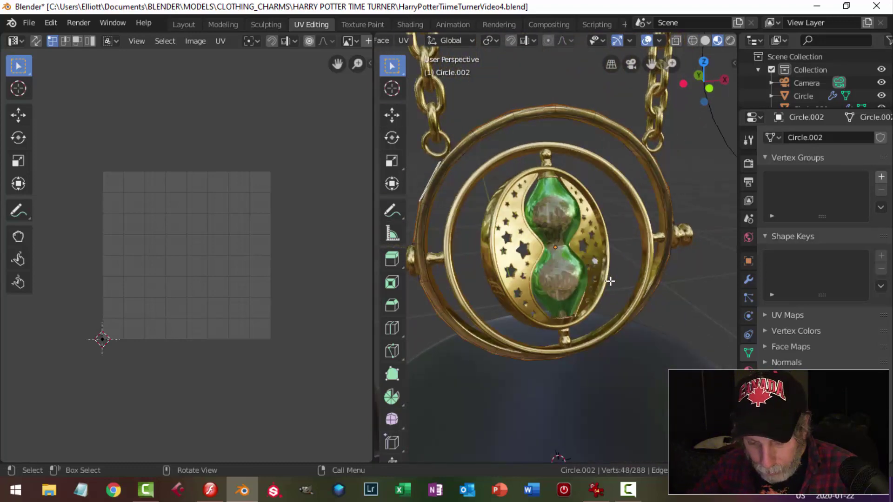
Unwrap the selected outer rim faces into the UV layout.
key(u)
click(566, 273)
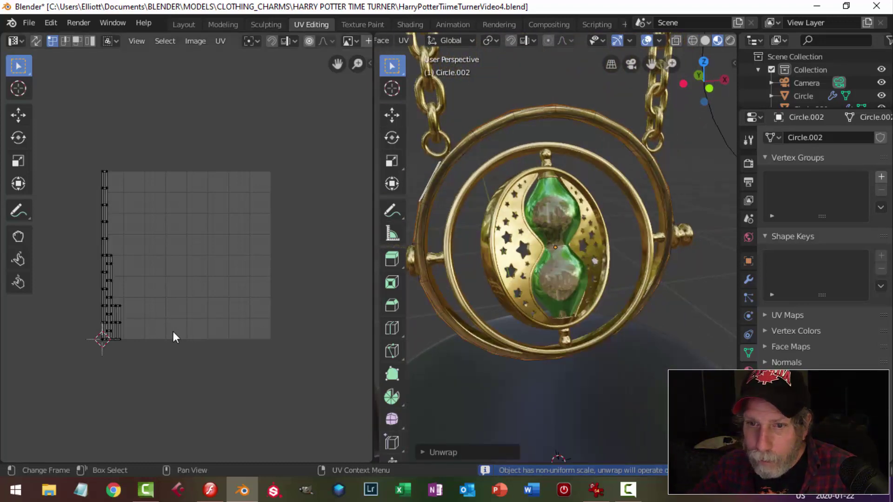
scroll(173, 325, up, 4)
scroll(171, 307, down, 5)
middle_drag(171, 307, 274, 299)
scroll(268, 305, up, 3)
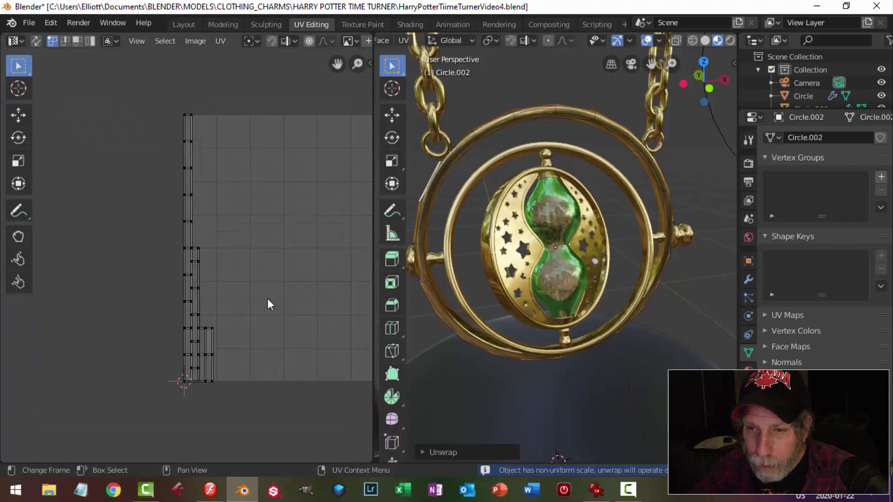
scroll(269, 304, down, 1)
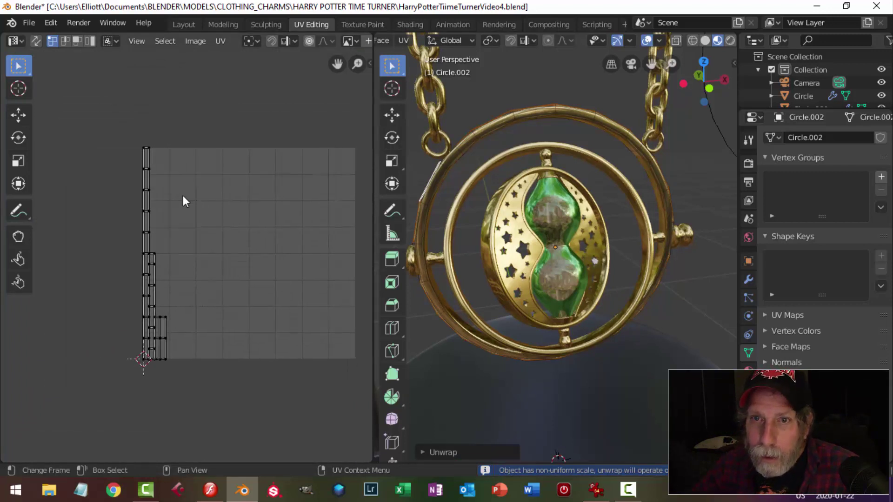
Turn on UV sync selection and locate the rim face below the left chain's end link in the UV layout, leaving nothing selected.
click(35, 41)
scroll(206, 233, up, 2)
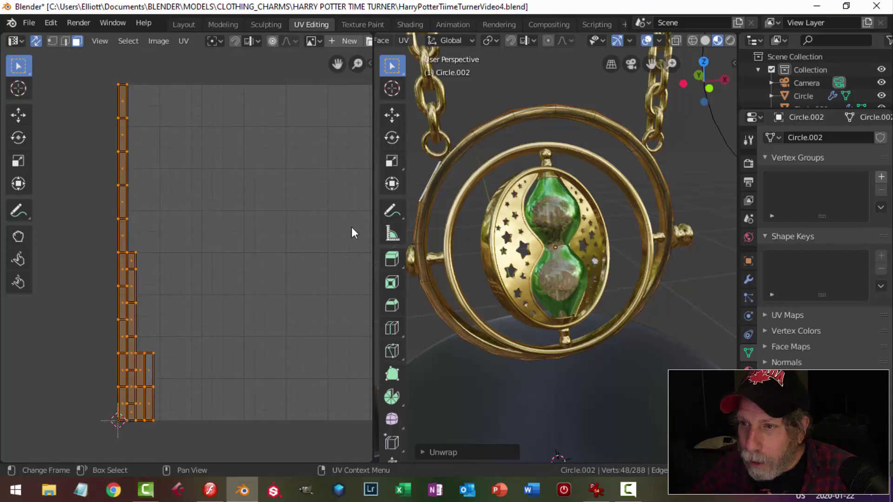
middle_drag(493, 232, 551, 234)
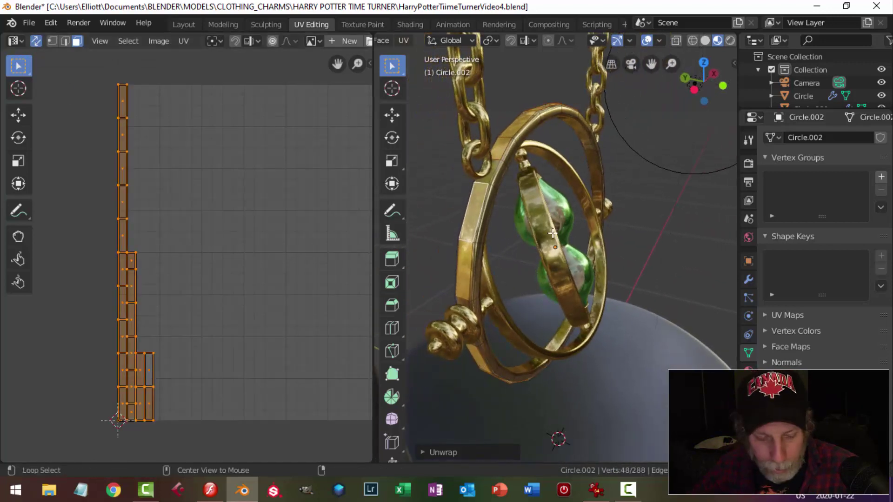
key(alt+a)
click(475, 207)
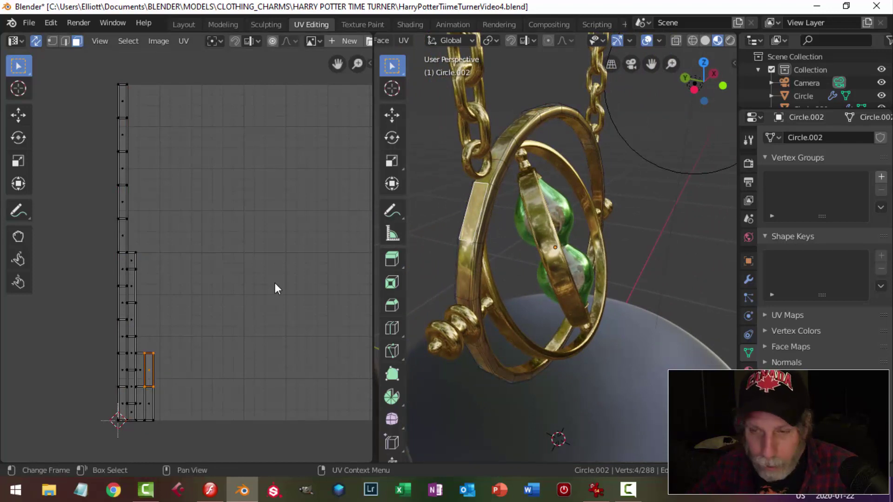
key(alt+a)
scroll(273, 279, down, 4)
middle_drag(275, 259, 267, 216)
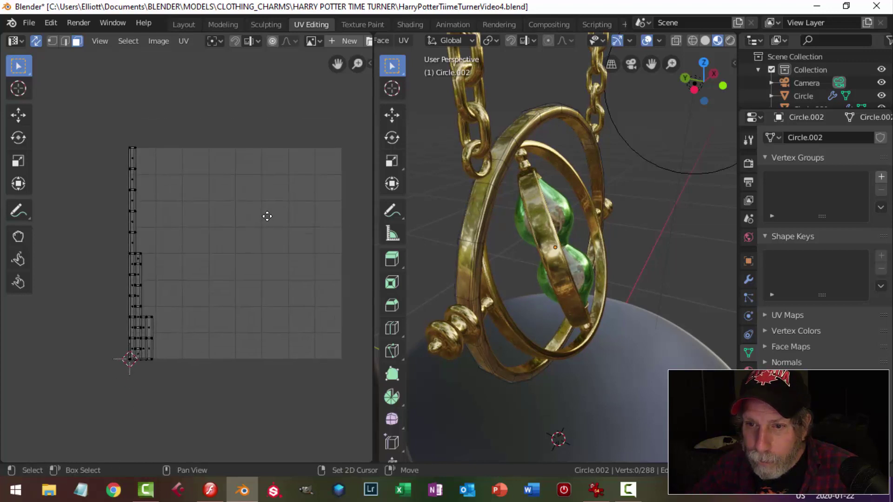
scroll(261, 227, up, 2)
scroll(264, 234, down, 1)
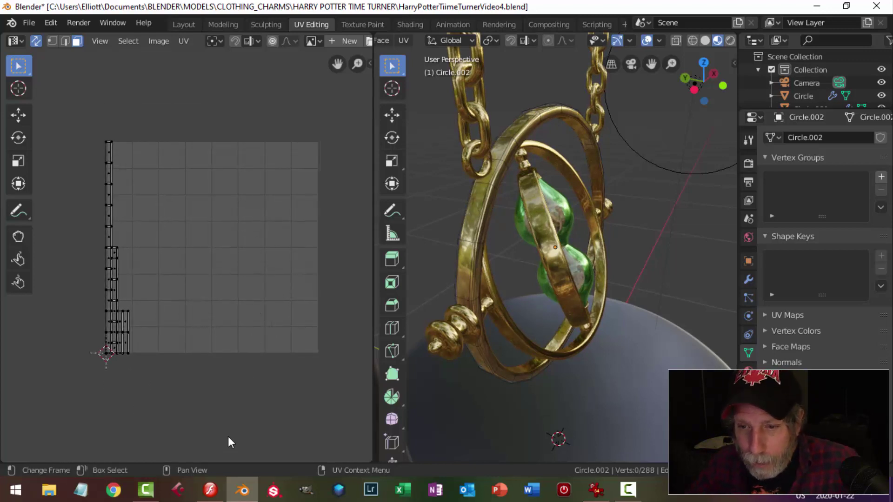
Compare the verse in HarryPotterTimeTurnerText.fla in Macromedia Flash with the outer ring's rim in Blender to examine where each line fits.
mouse_move(210, 495)
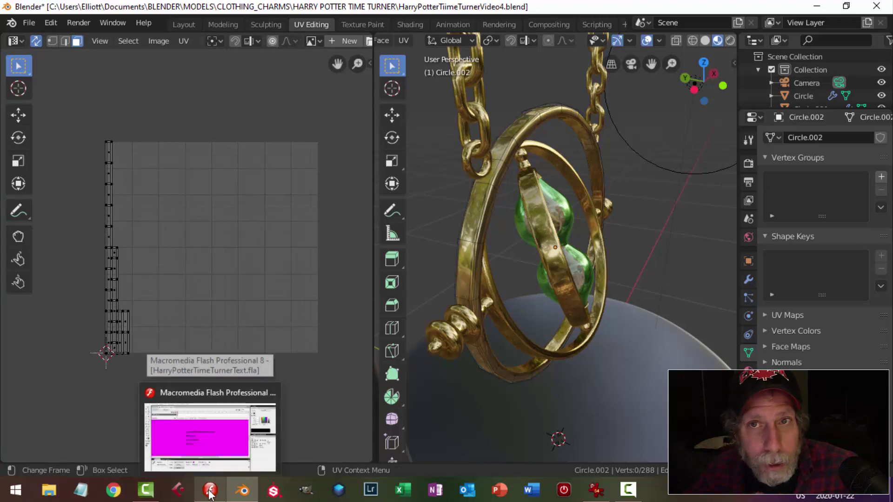
click(210, 494)
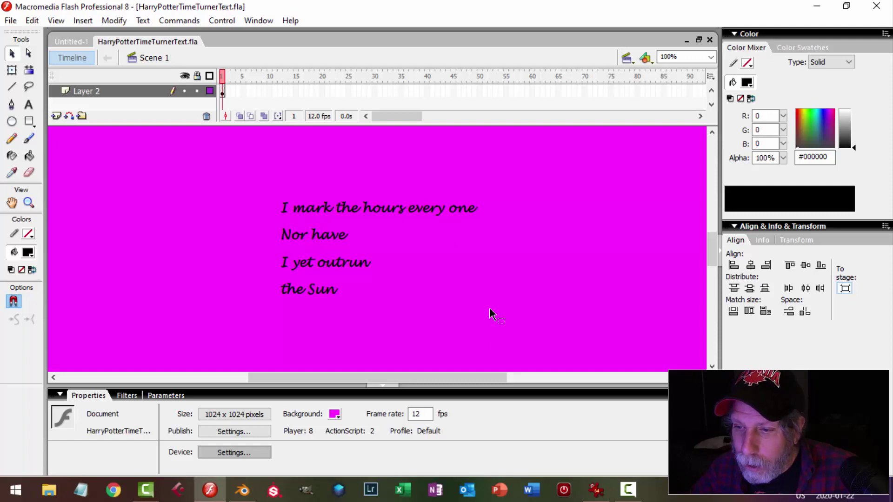
click(243, 490)
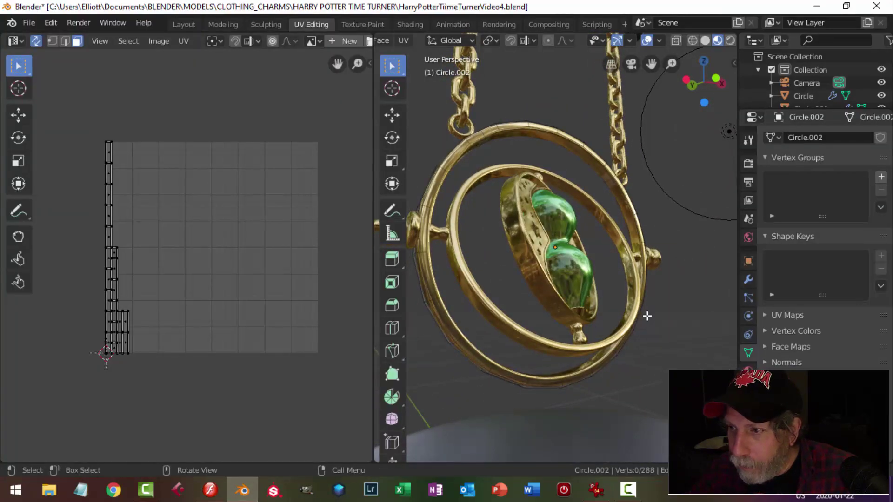
middle_drag(647, 315, 672, 279)
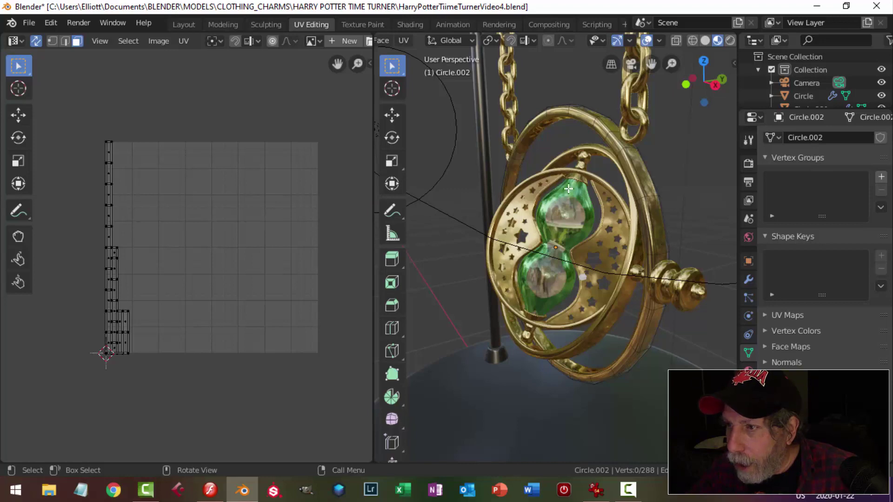
middle_drag(568, 188, 649, 189)
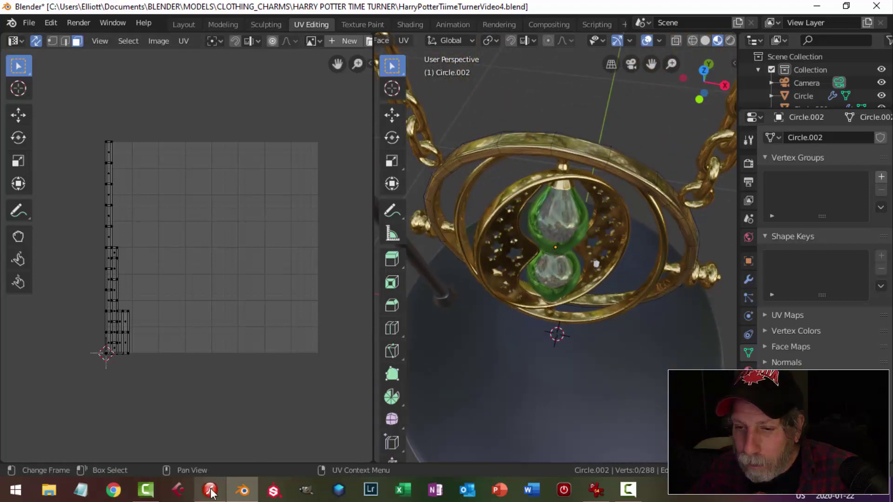
key(alt+Tab)
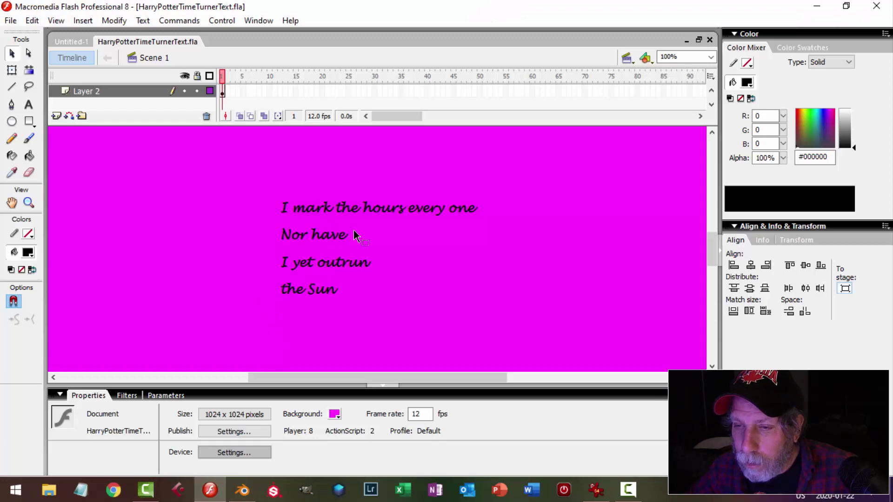
click(245, 491)
middle_drag(503, 203, 429, 343)
Export the verse as HarryCircleText1.png in the EXPORT folder, overwriting the existing file, at 1024 x 1024 pixels and 24 bit with alpha channel.
click(210, 490)
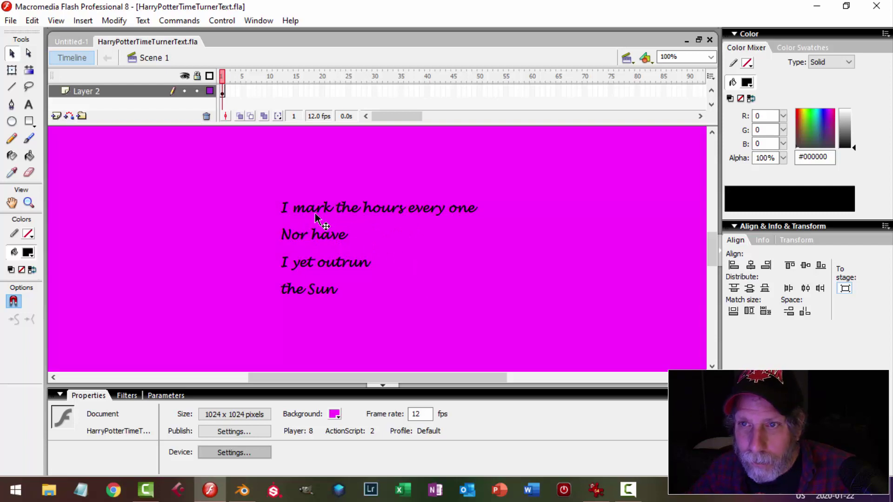
click(10, 21)
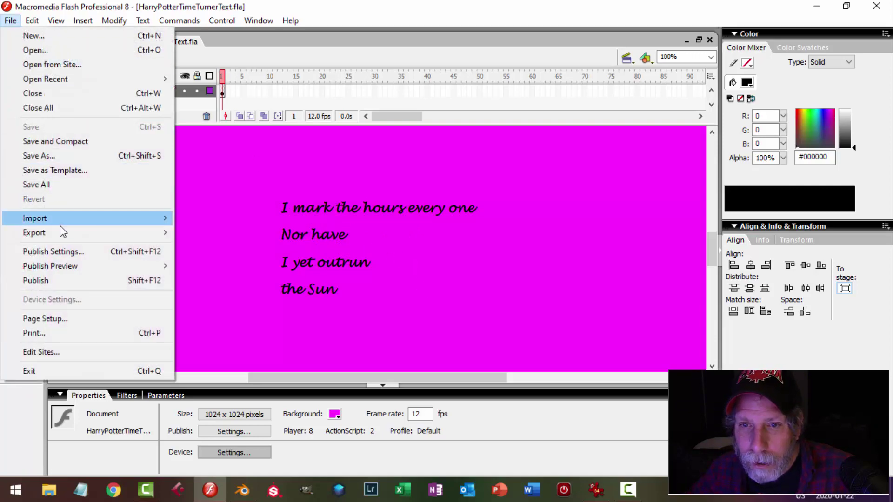
mouse_move(64, 235)
click(205, 233)
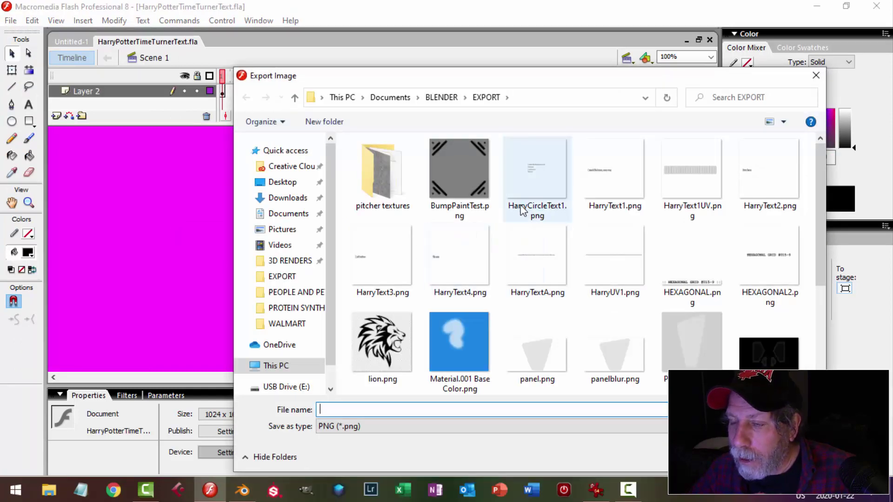
click(534, 166)
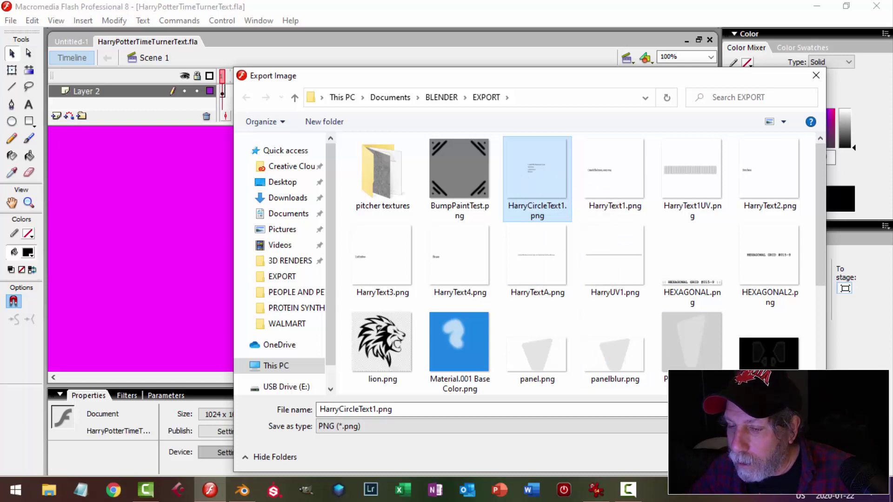
click(759, 457)
click(484, 248)
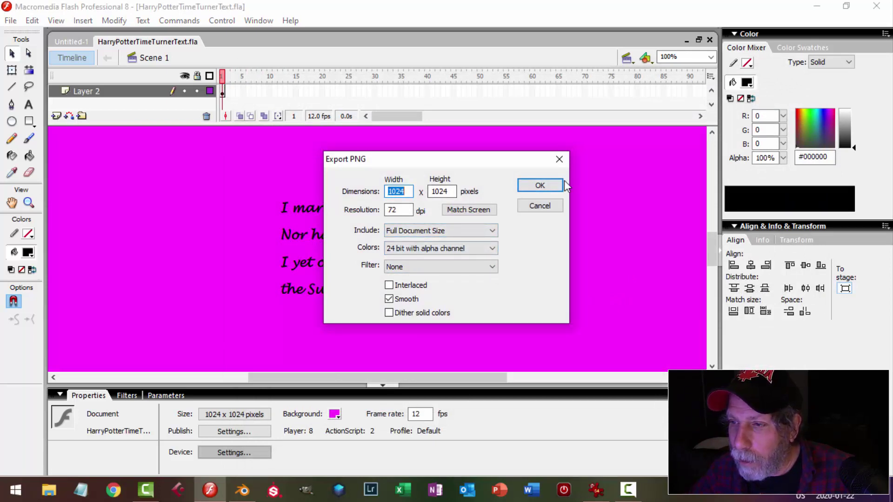
click(540, 187)
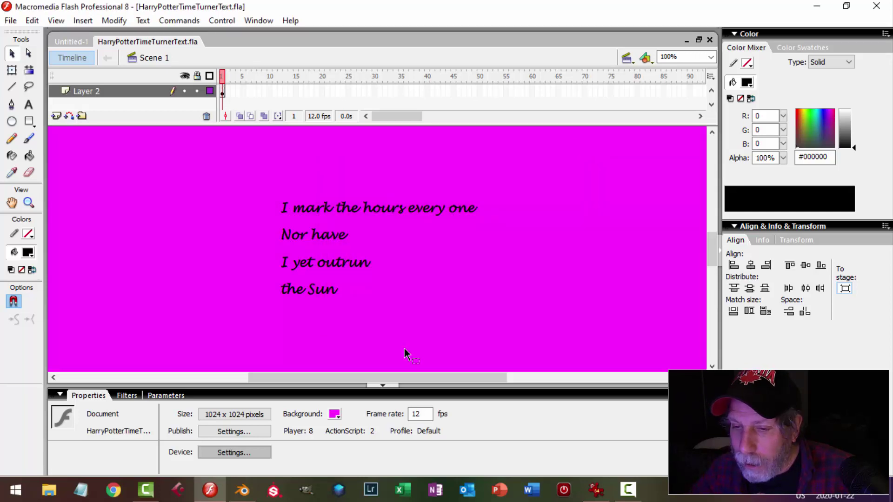
Switch to Blender and open HarryCircleText1.png from the EXPORT folder as the UV editor's image.
click(242, 490)
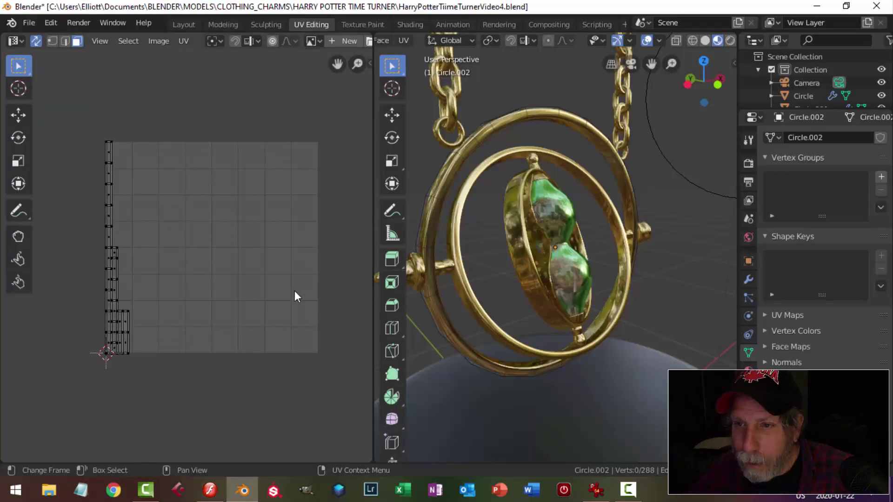
scroll(222, 37, down, 5)
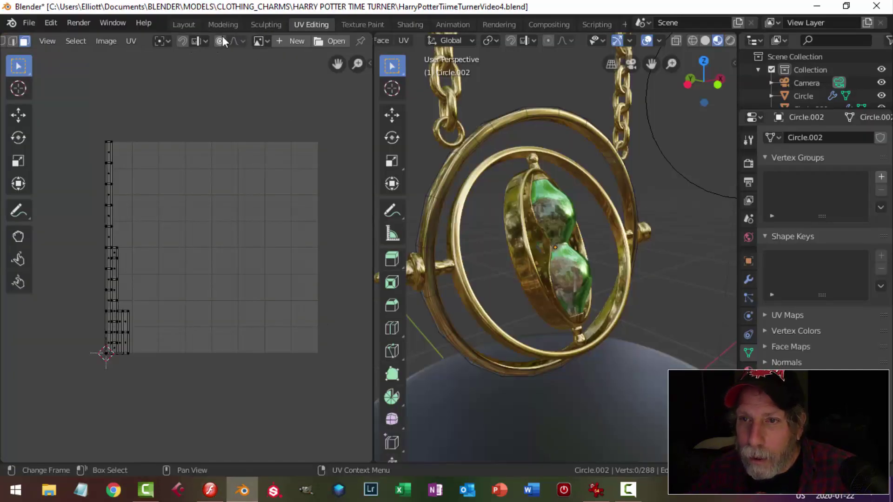
click(279, 41)
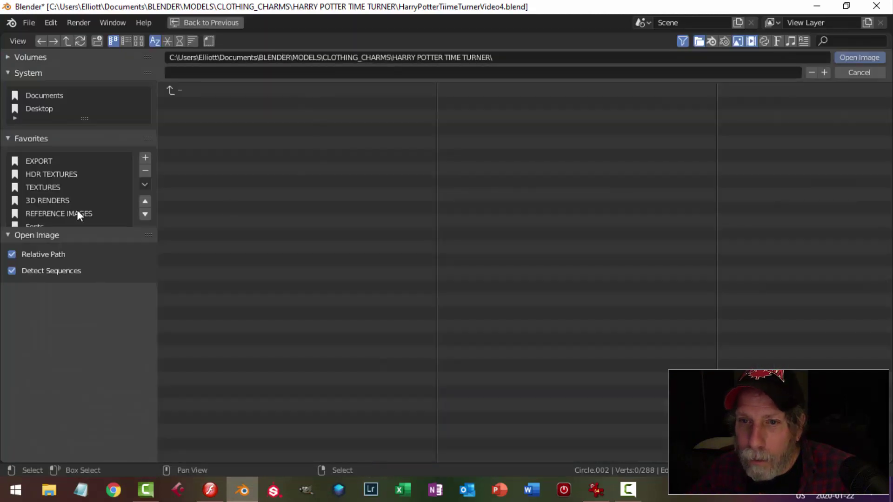
click(46, 160)
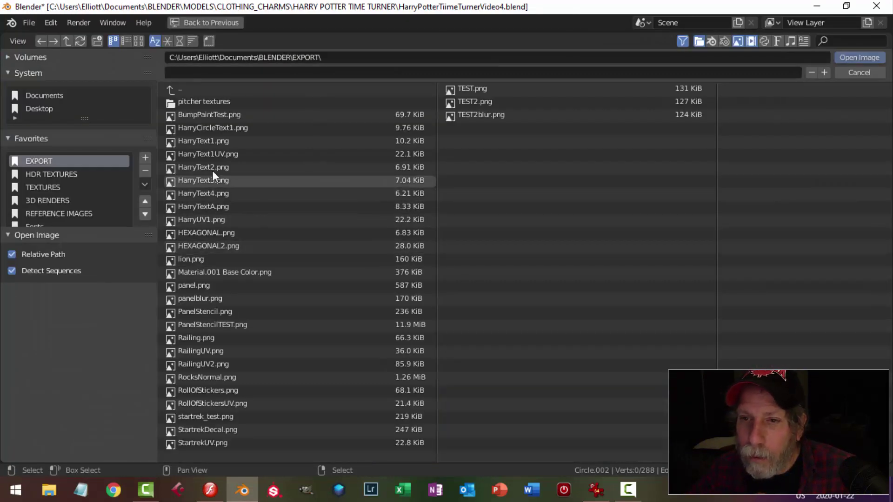
click(223, 127)
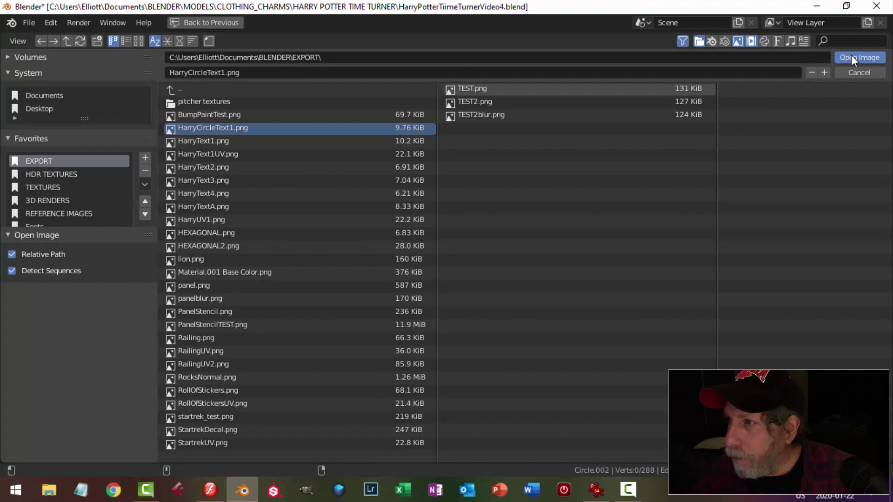
key(Return)
Select all faces of the longest vertical UV strip and check where they lie on the outer ring's rim.
scroll(270, 298, down, 5)
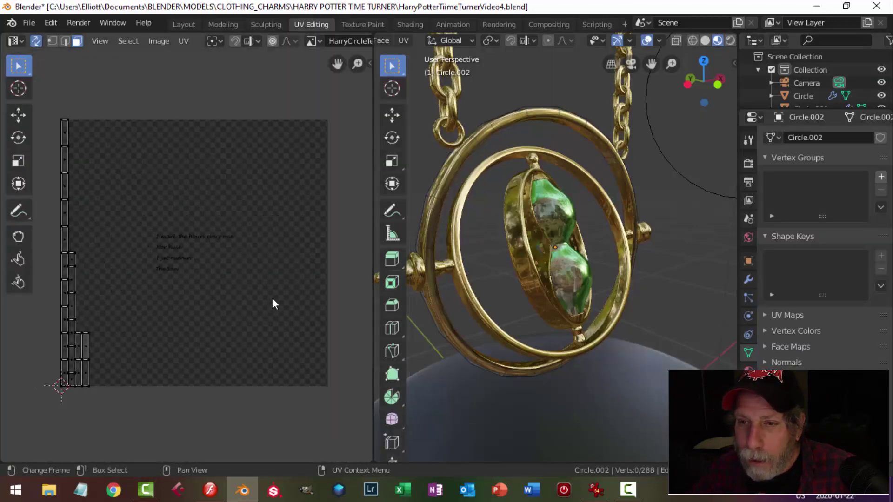
middle_drag(221, 306, 261, 305)
scroll(275, 304, up, 3)
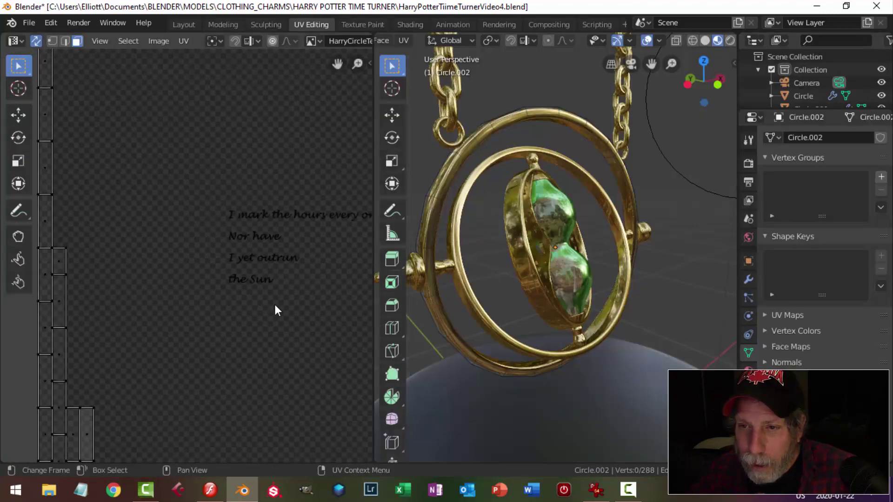
scroll(275, 304, down, 3)
scroll(299, 304, down, 2)
scroll(269, 305, up, 3)
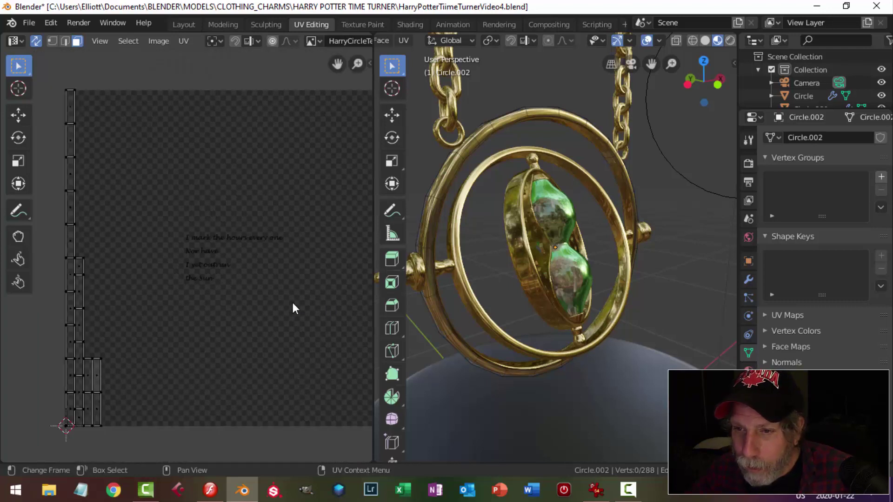
middle_drag(292, 303, 274, 306)
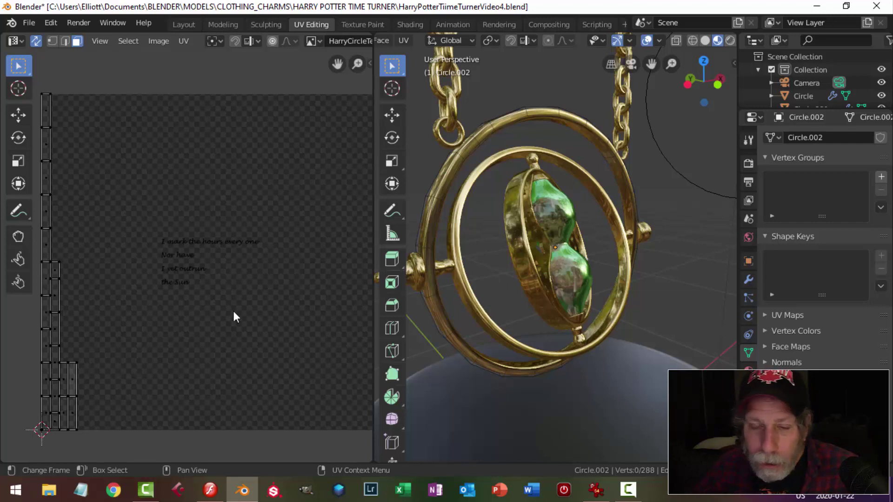
click(50, 119)
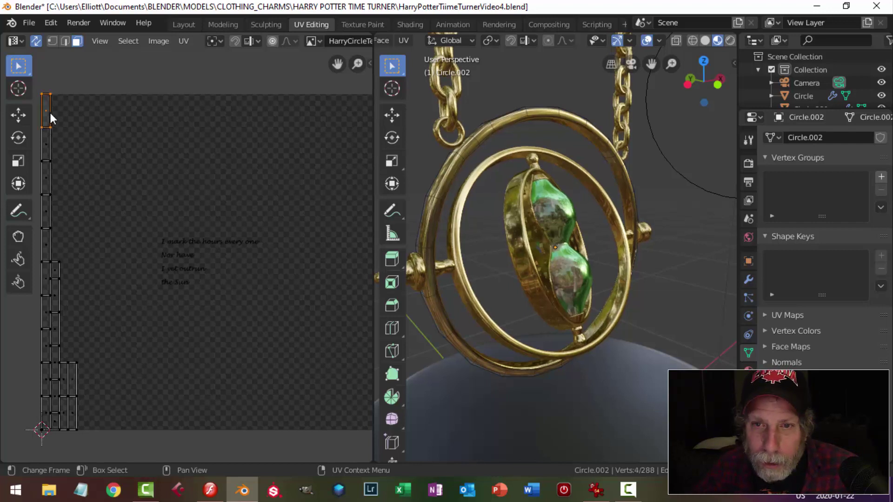
shift+click(48, 144)
shift+click(46, 180)
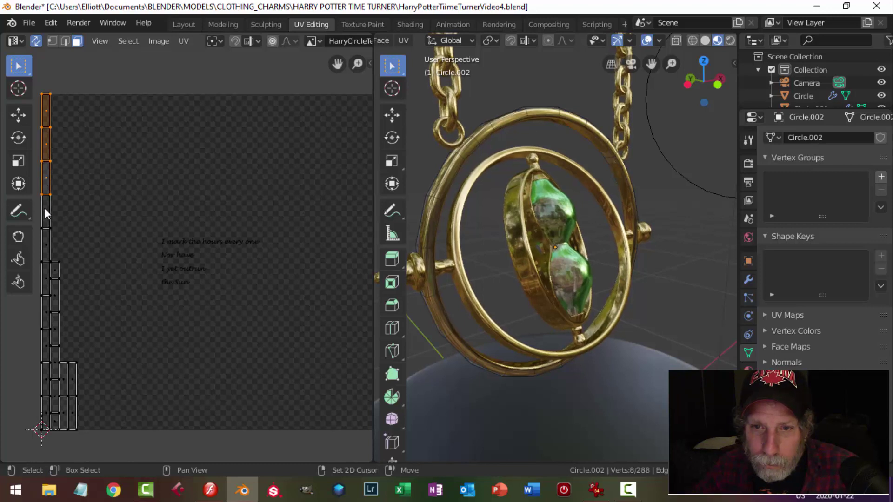
shift+click(44, 245)
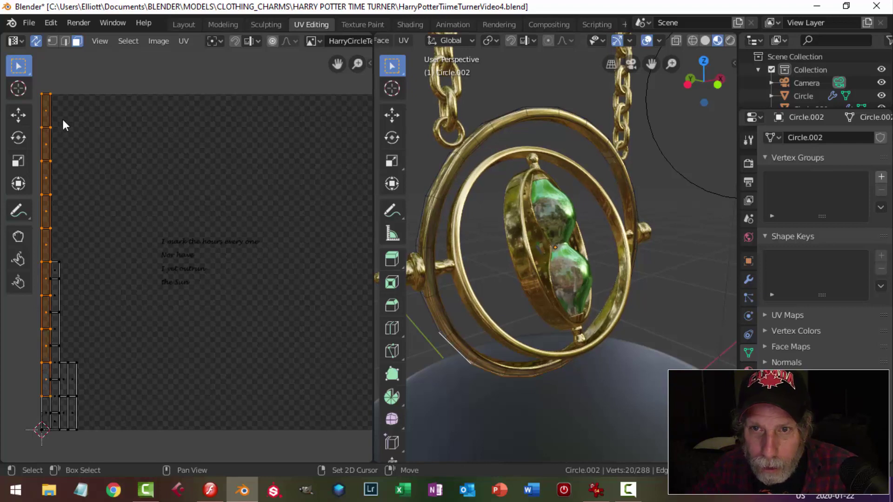
shift+click(46, 410)
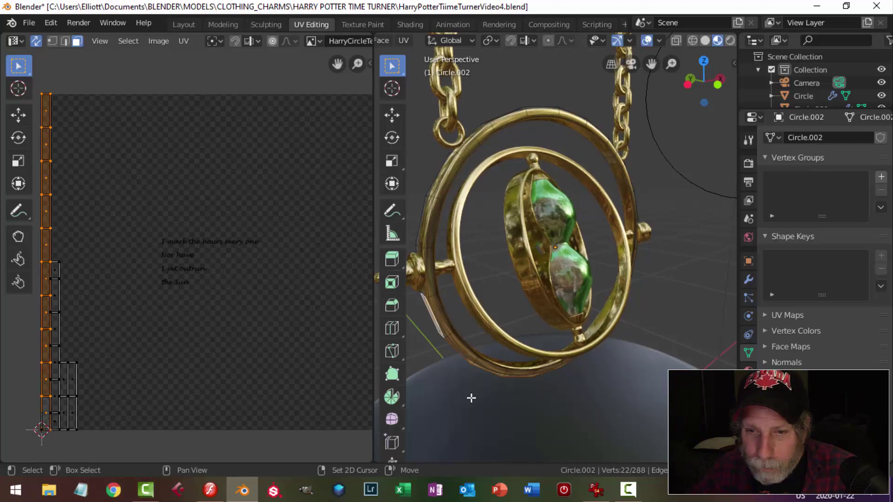
middle_drag(557, 389, 696, 221)
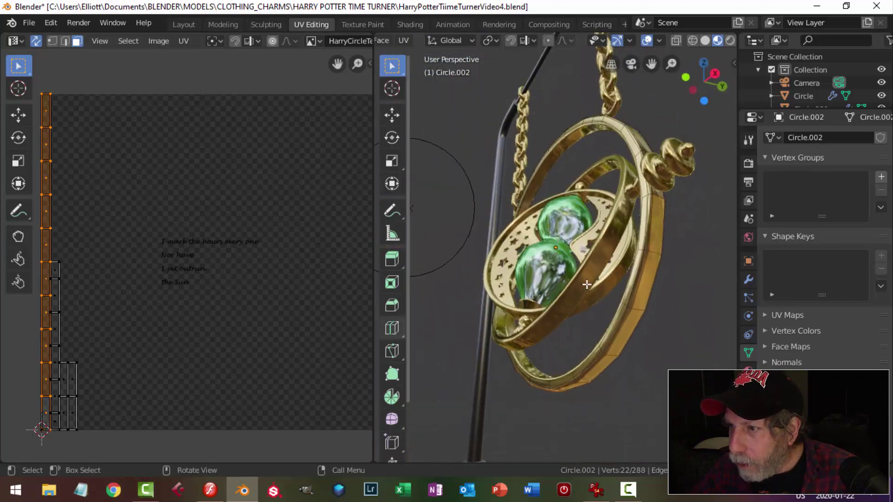
Move the selected UV strip to the start of the verse lines and rotate it 90 degrees.
mouse_move(235, 303)
middle_down()
mouse_move(263, 305)
mouse_move(242, 303)
middle_up()
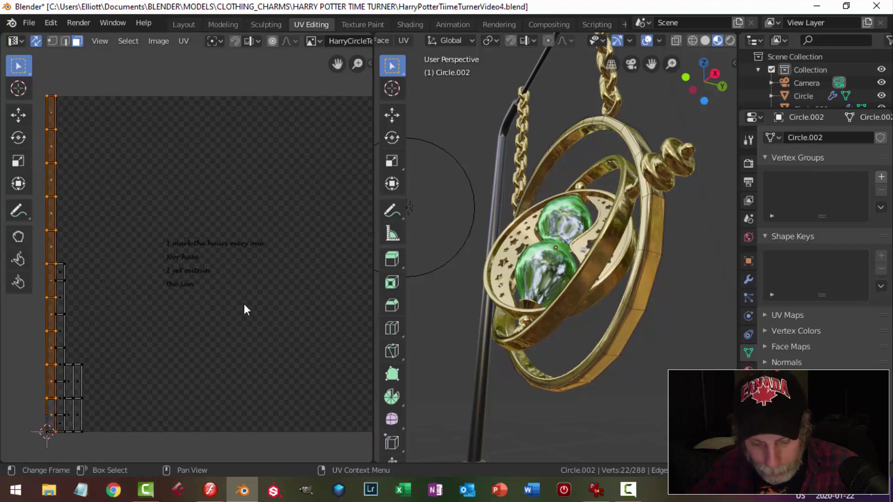
key(g)
click(355, 305)
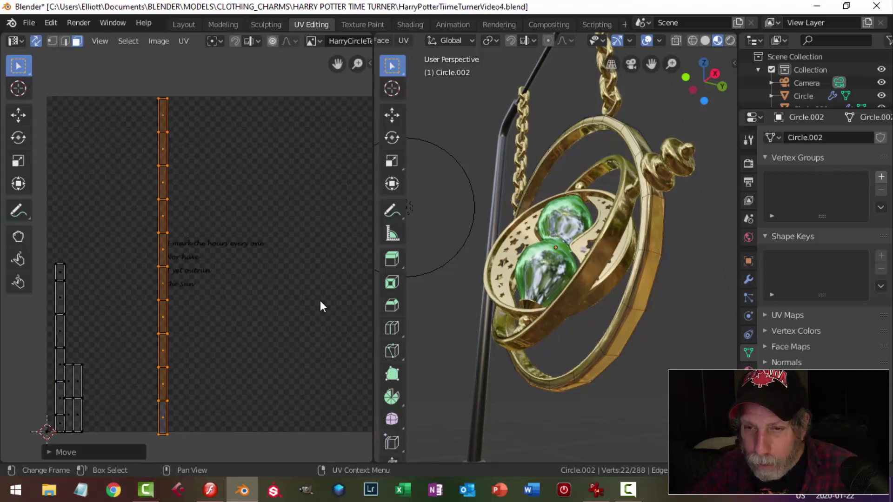
scroll(319, 301, up, 4)
scroll(315, 301, down, 2)
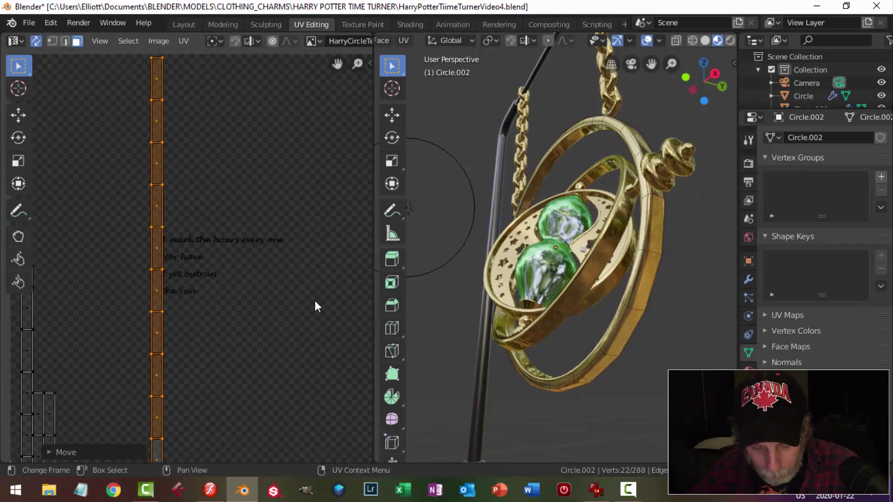
key(r)
key(9)
key(0)
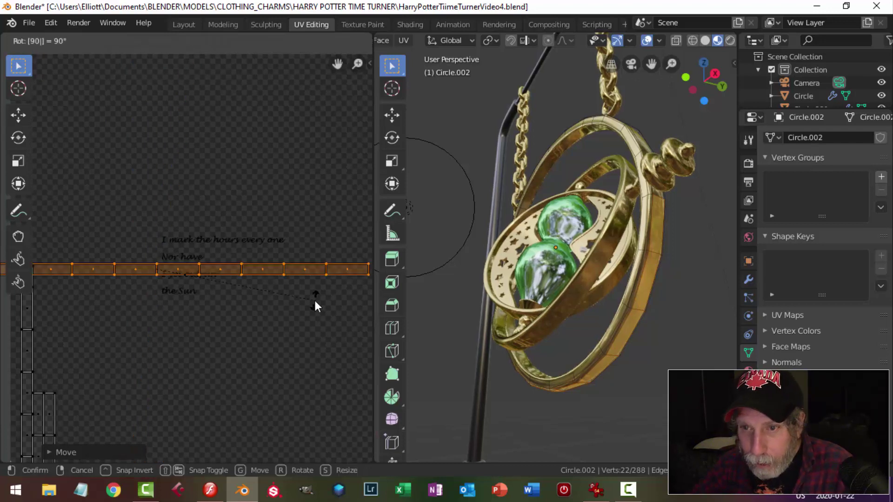
key(Return)
Position the horizontal UV strip across the image so it covers the verse line "I mark the hours every one".
scroll(307, 318, down, 3)
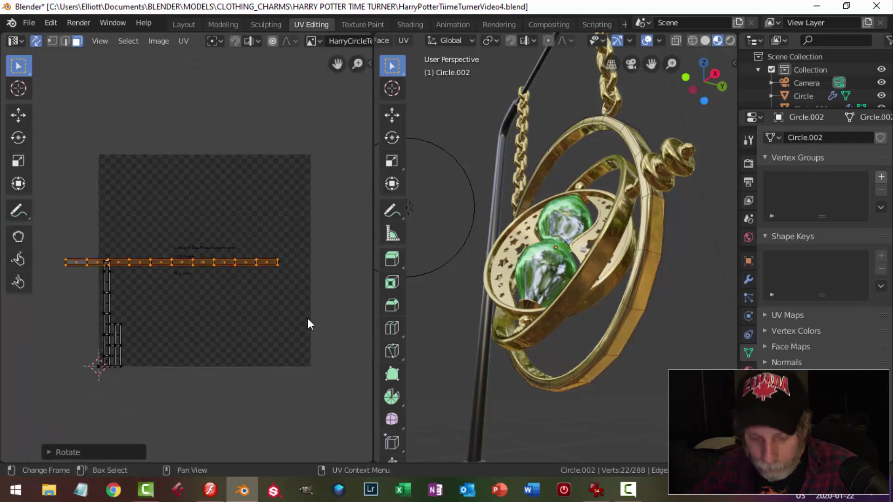
key(g)
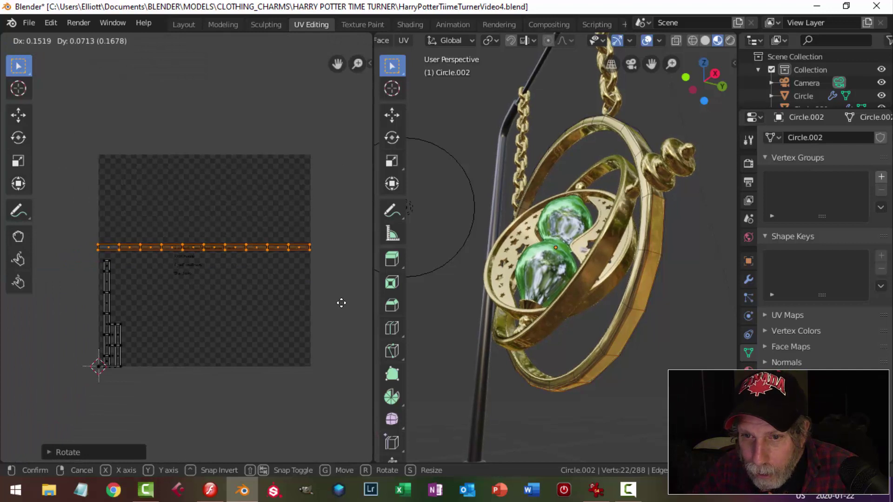
click(341, 303)
scroll(306, 297, up, 6)
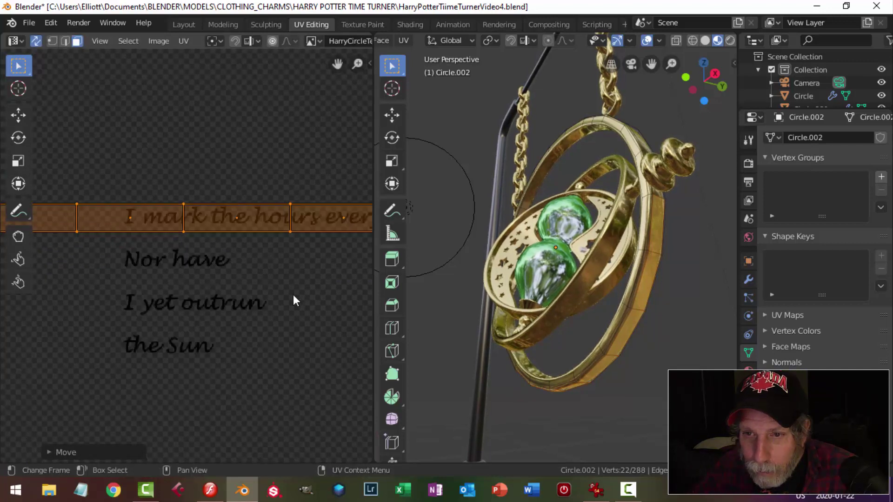
scroll(294, 297, down, 1)
key(g)
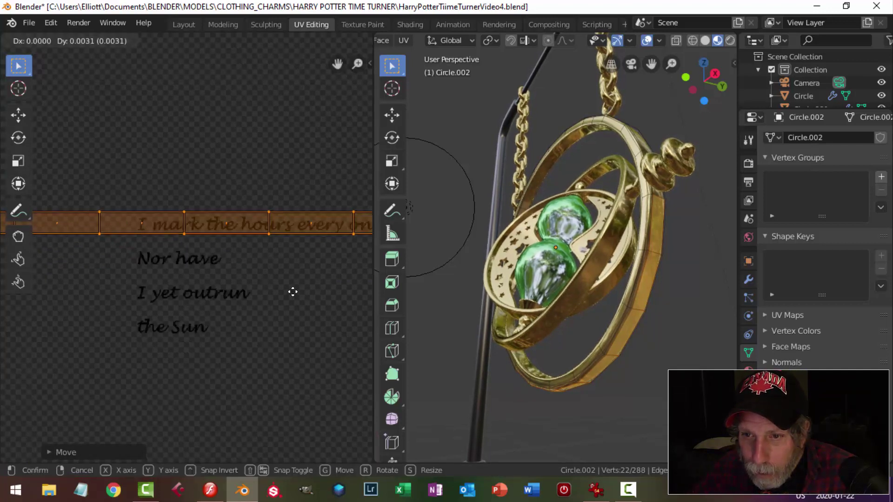
click(294, 298)
scroll(294, 298, down, 4)
middle_drag(293, 298, 299, 279)
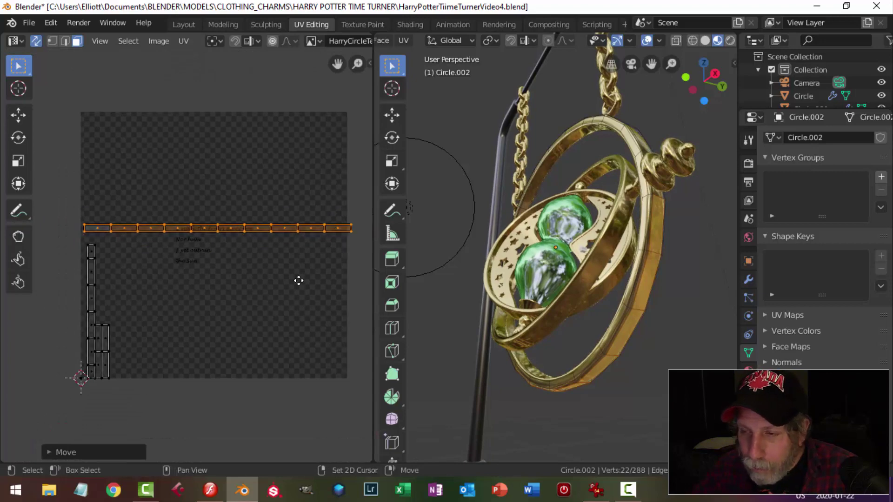
Select all faces of the tallest remaining vertical UV strip and move it onto the start of the verse's lower lines.
click(91, 251)
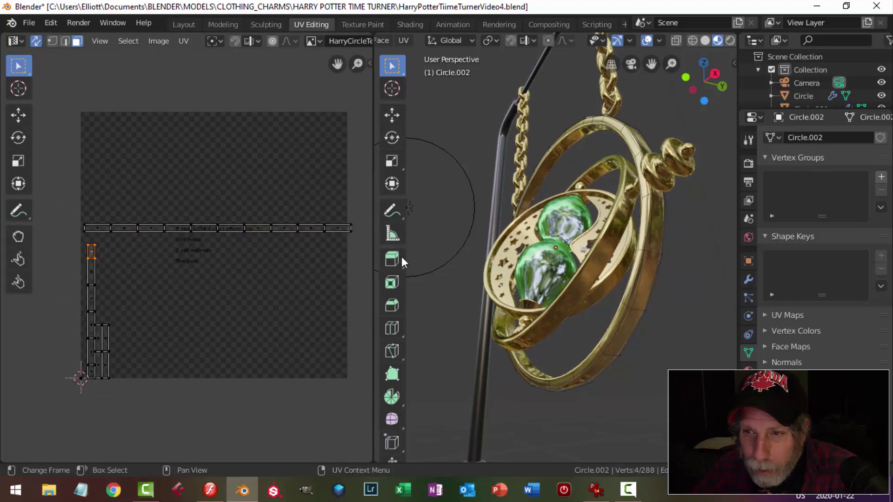
middle_drag(465, 279, 622, 305)
scroll(268, 307, up, 4)
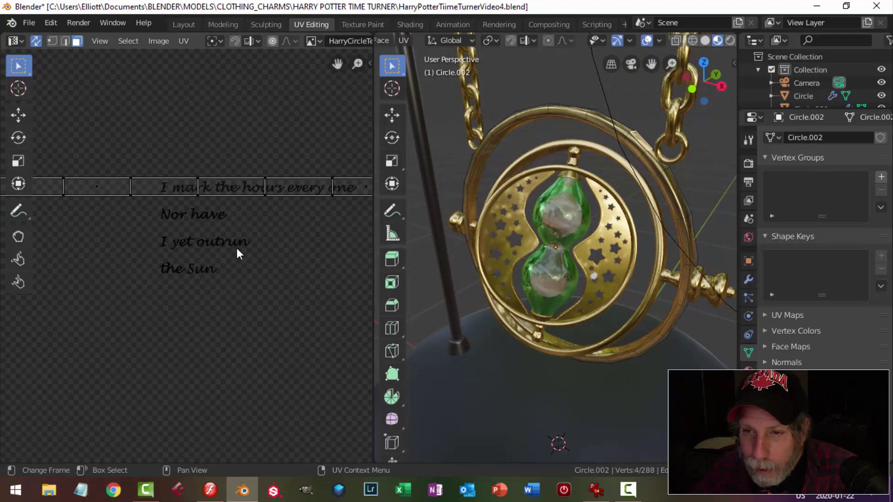
scroll(235, 254, down, 3)
scroll(112, 265, up, 1)
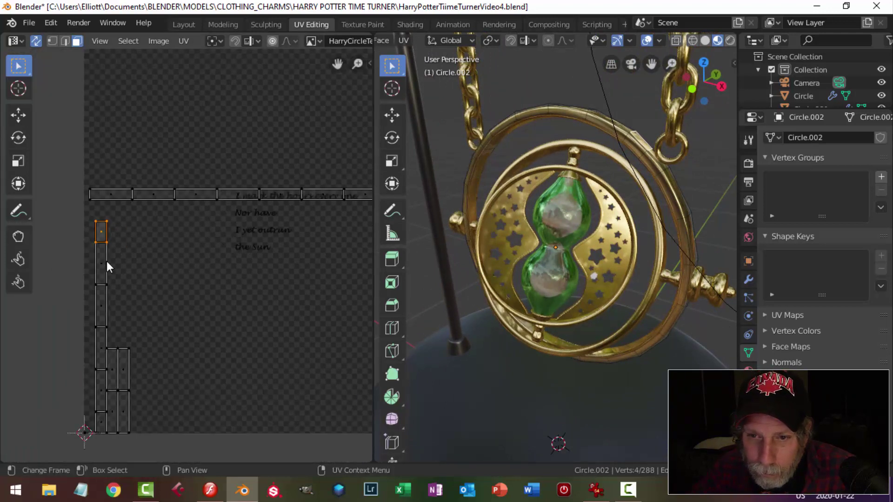
shift+click(104, 263)
shift+click(101, 299)
shift+click(100, 345)
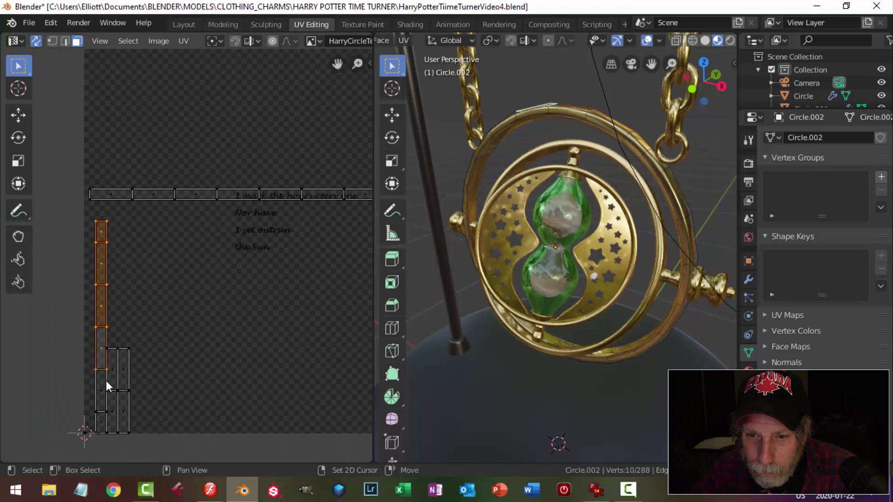
shift+click(99, 391)
shift+click(101, 421)
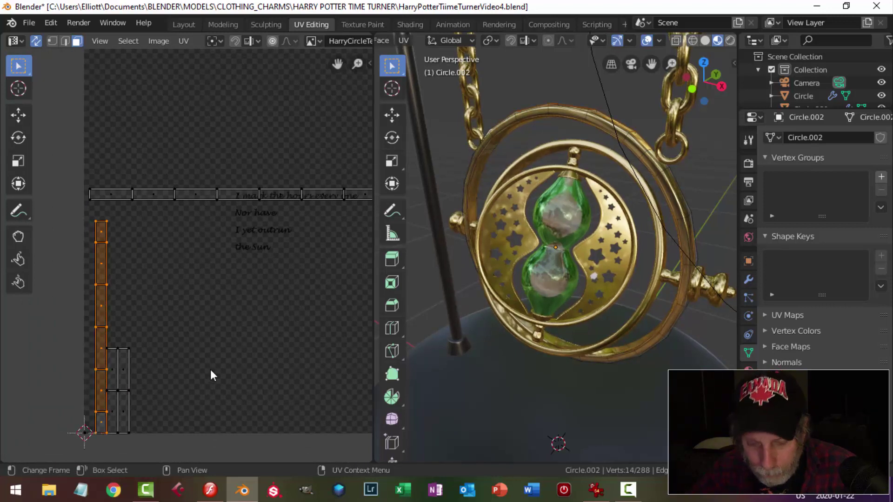
key(g)
click(350, 357)
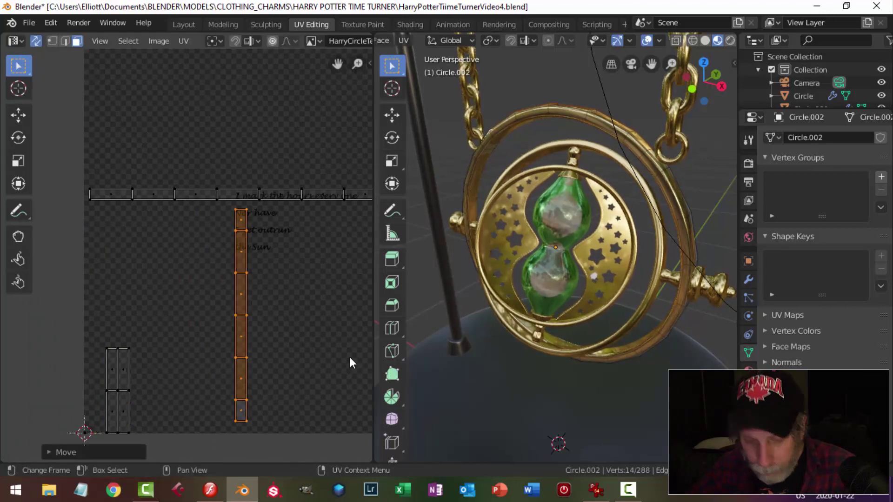
Rotate the selected long UV strip 90 degrees and place it over the verse line "Nor have".
text(r90)
key(Return)
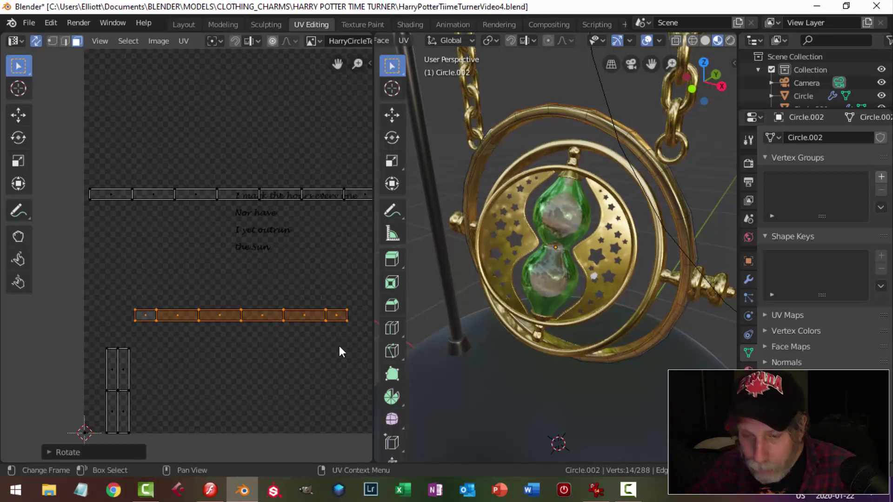
key(g)
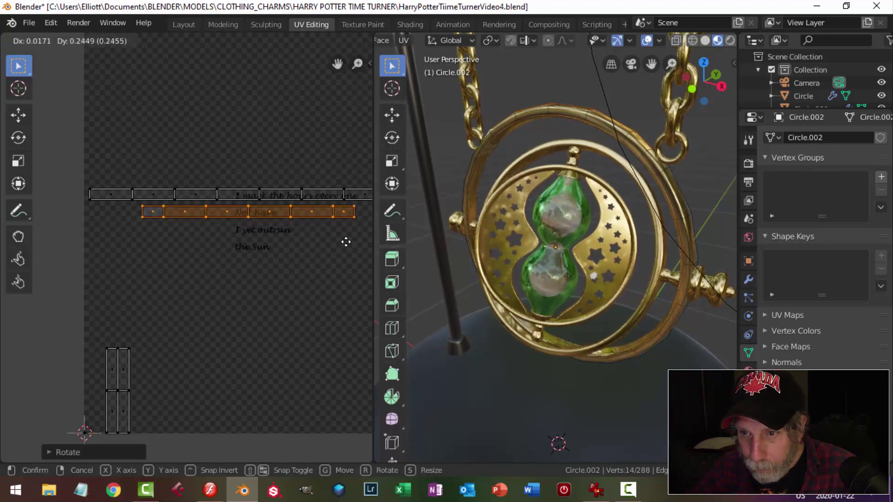
click(345, 239)
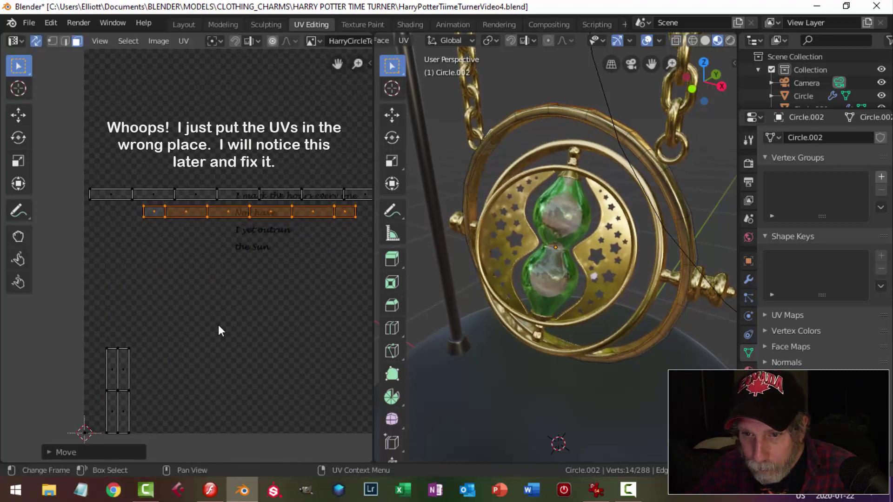
Select both faces of the first short vertical UV strip, rotate it 90 degrees and place it over the verse line "I yet outrun".
click(113, 372)
shift+click(113, 400)
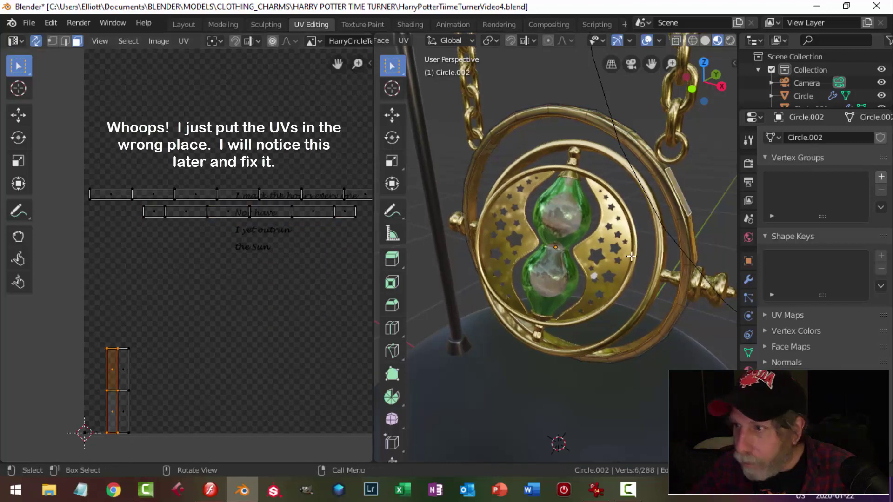
scroll(269, 302, up, 1)
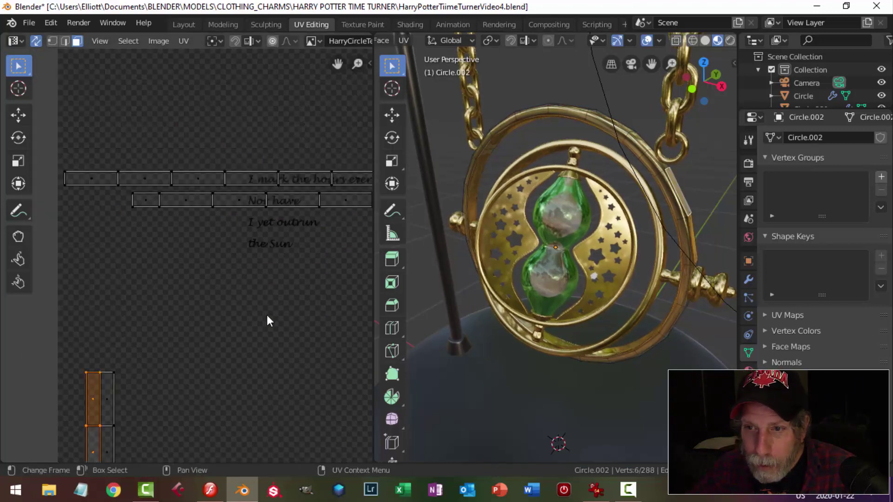
key(g)
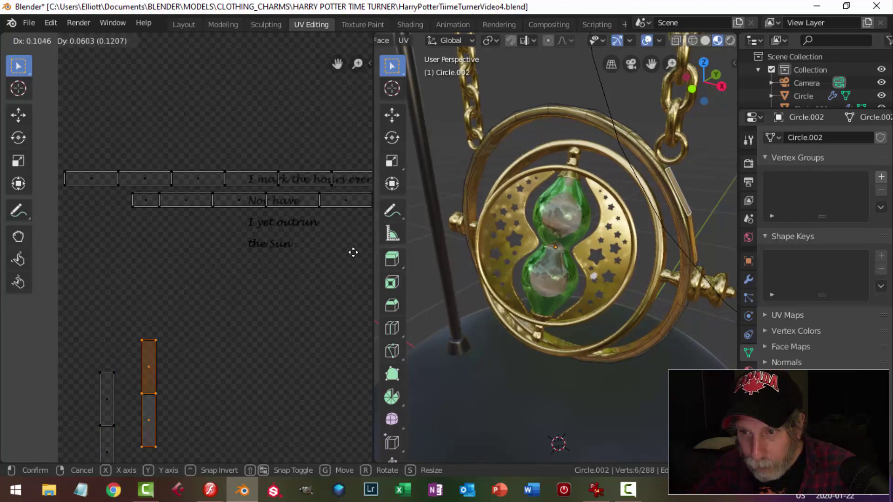
click(355, 222)
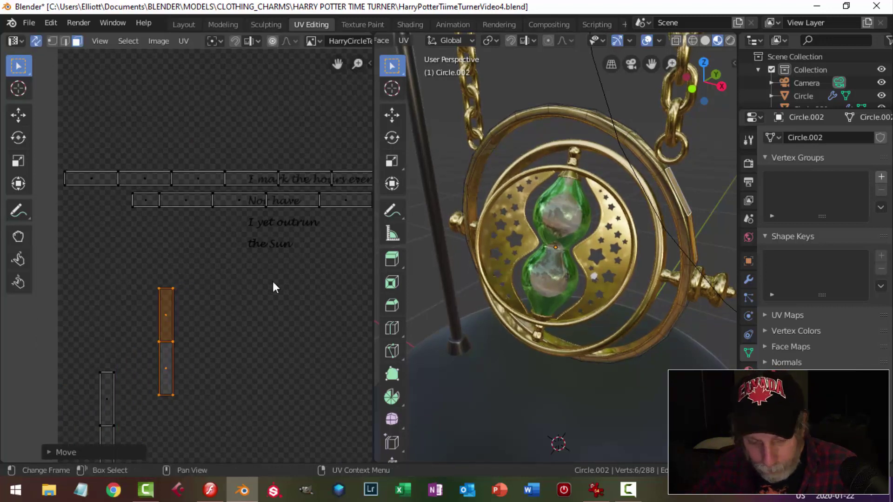
text(r90)
key(Return)
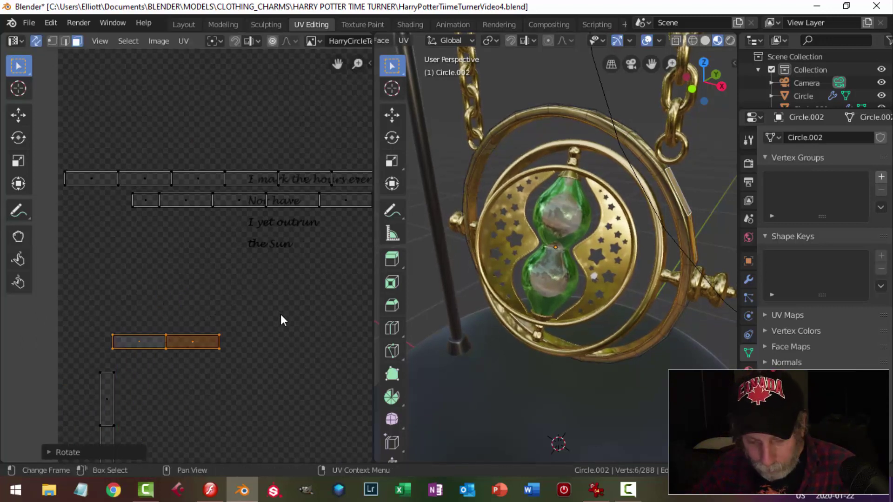
key(g)
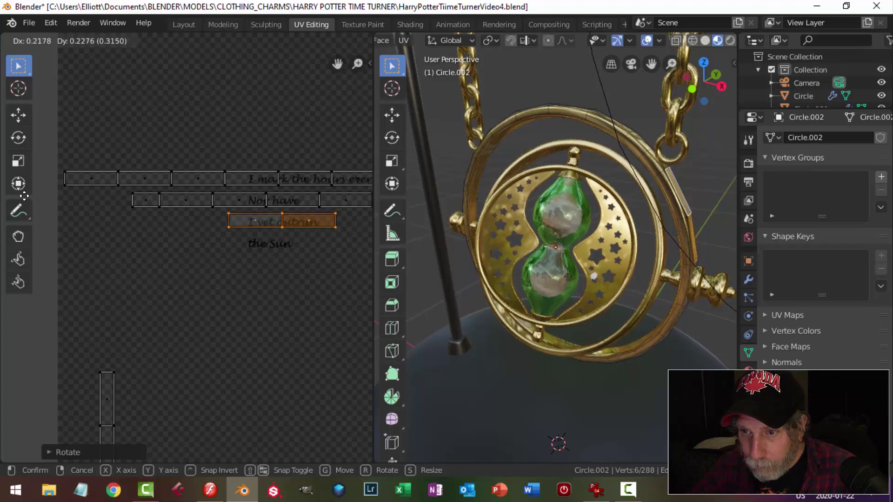
click(28, 196)
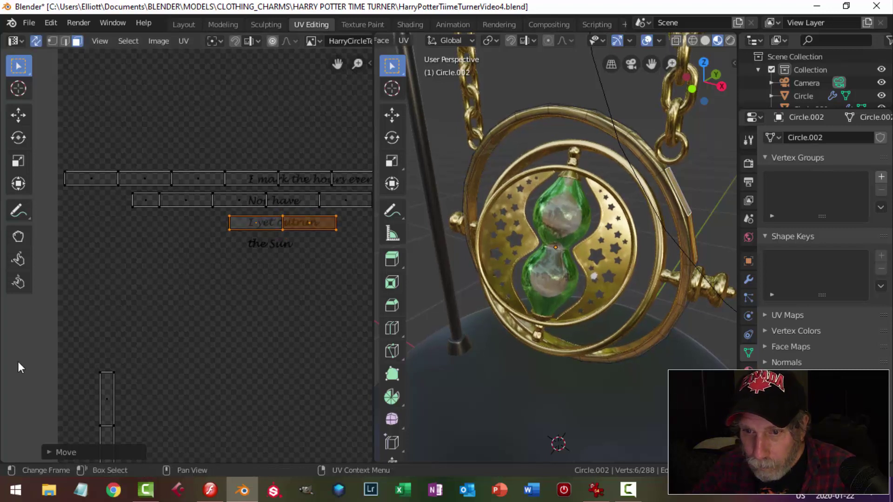
Select both faces of the last vertical UV strip, rotate it 90 degrees, place it over the verse line "the Sun", and clear the selection.
click(108, 395)
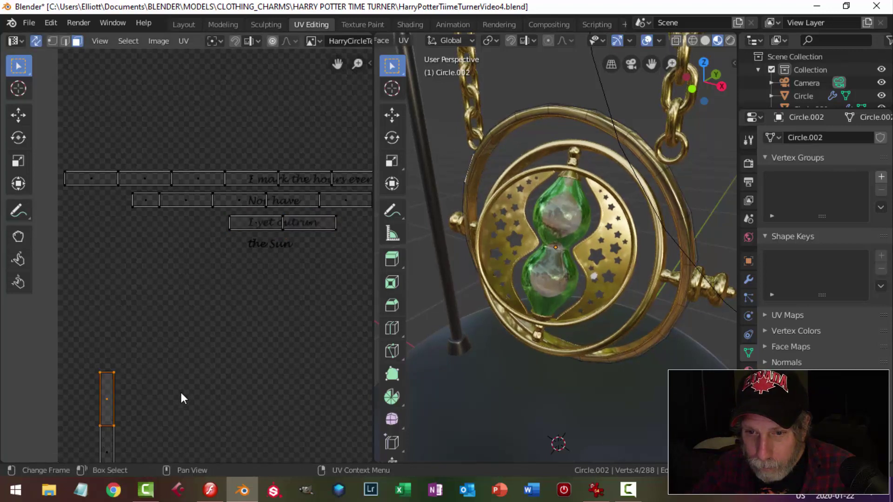
shift+click(109, 442)
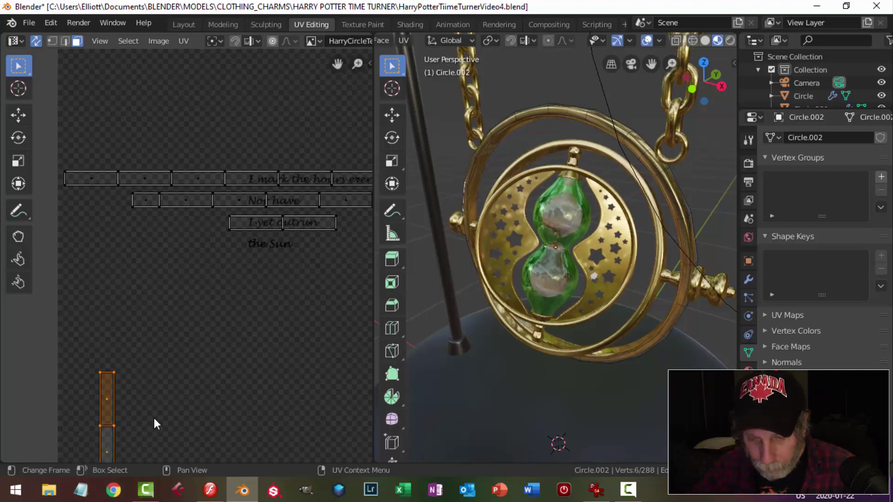
key(g)
click(305, 293)
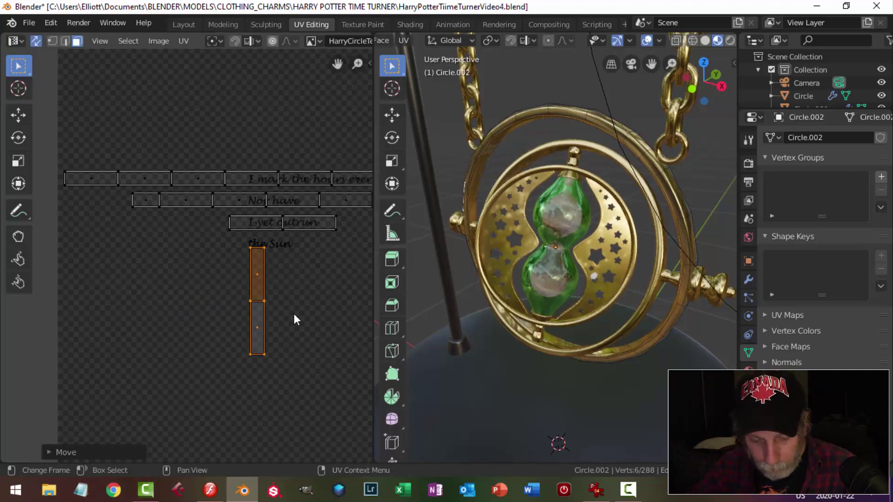
key(r)
key(9)
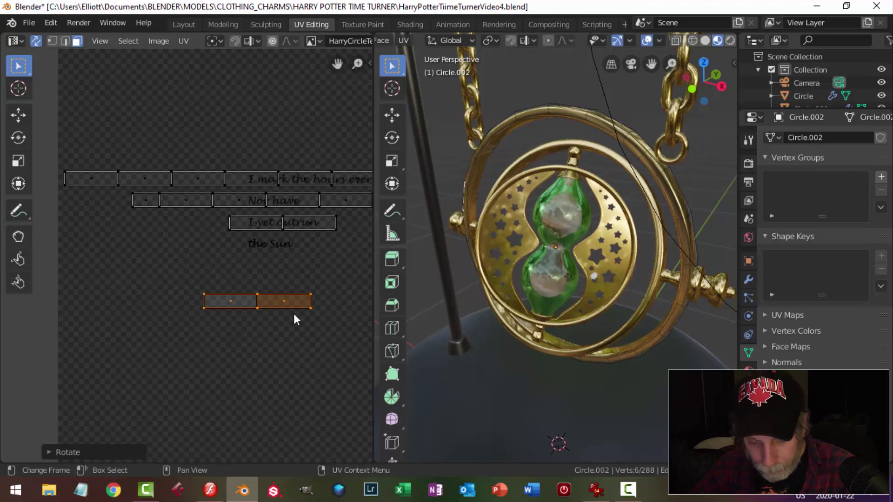
key(g)
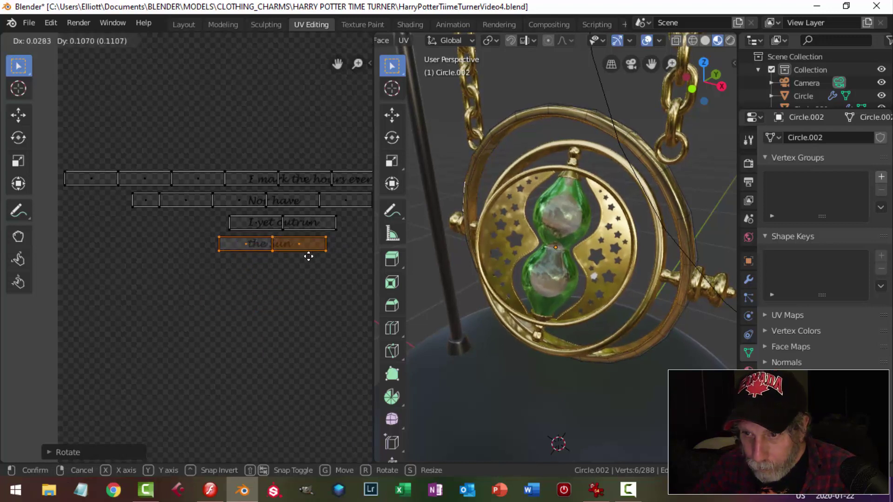
click(308, 255)
scroll(271, 283, down, 2)
middle_drag(272, 283, 231, 300)
scroll(231, 299, up, 1)
scroll(231, 300, up, 3)
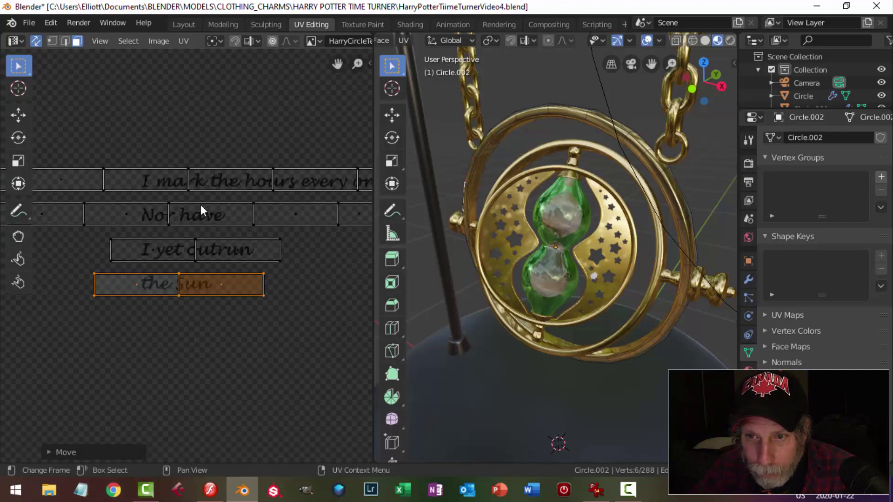
click(295, 283)
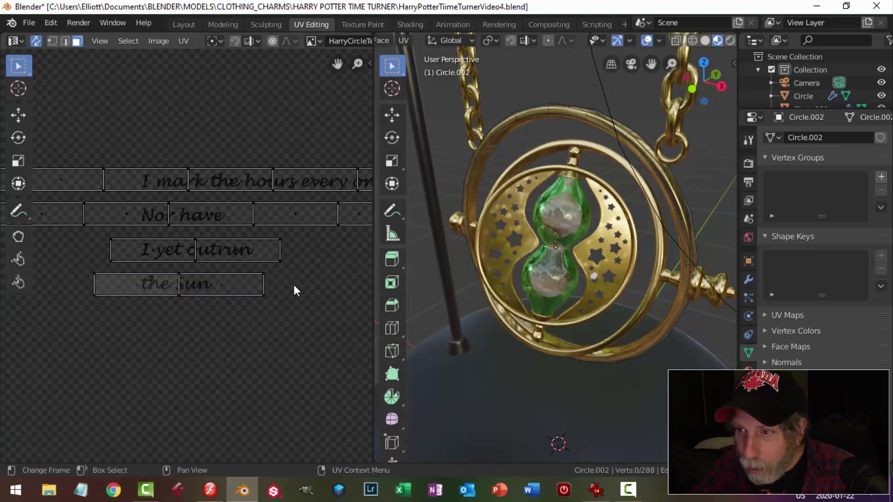
Switch to the Shading workspace, enlarge the node editor and show the ring's object material nodes instead of the World nodes.
scroll(294, 285, down, 1)
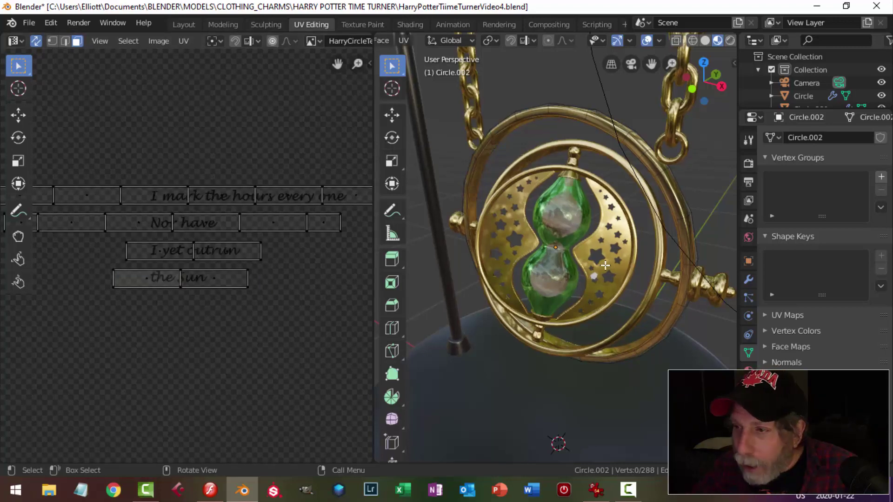
mouse_move(566, 266)
middle_down()
mouse_move(614, 271)
mouse_move(637, 259)
middle_up()
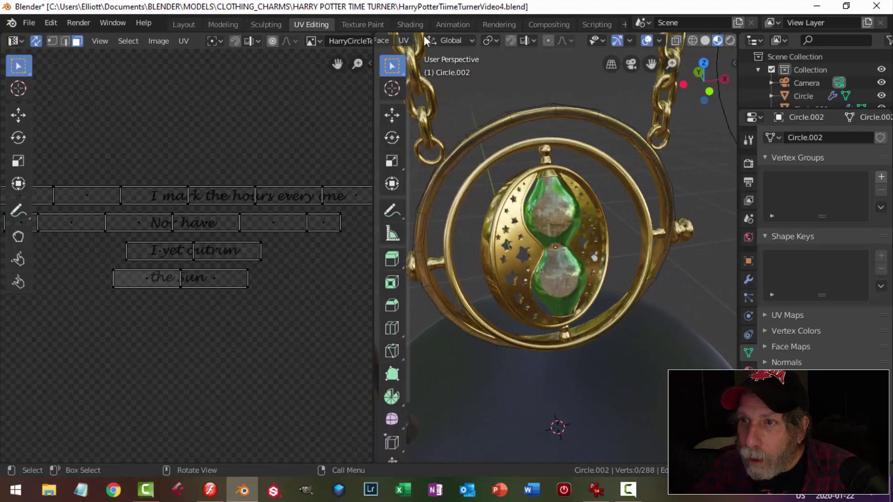
click(409, 25)
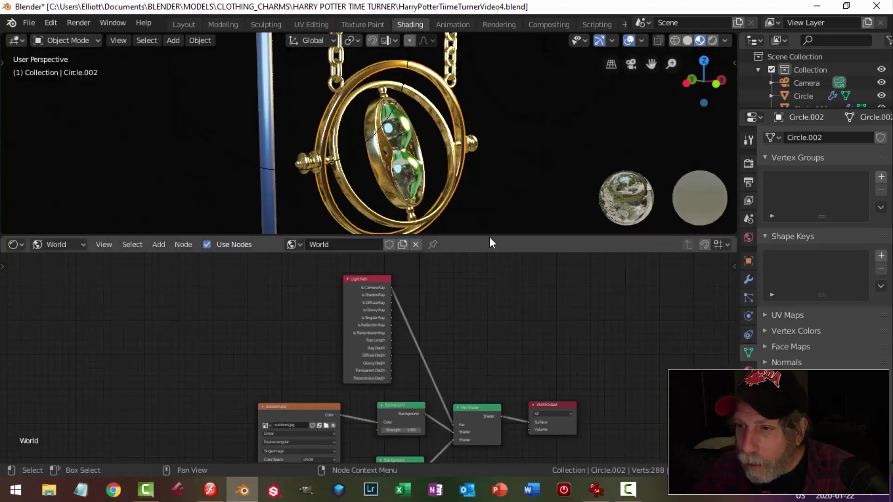
drag(490, 237, 498, 148)
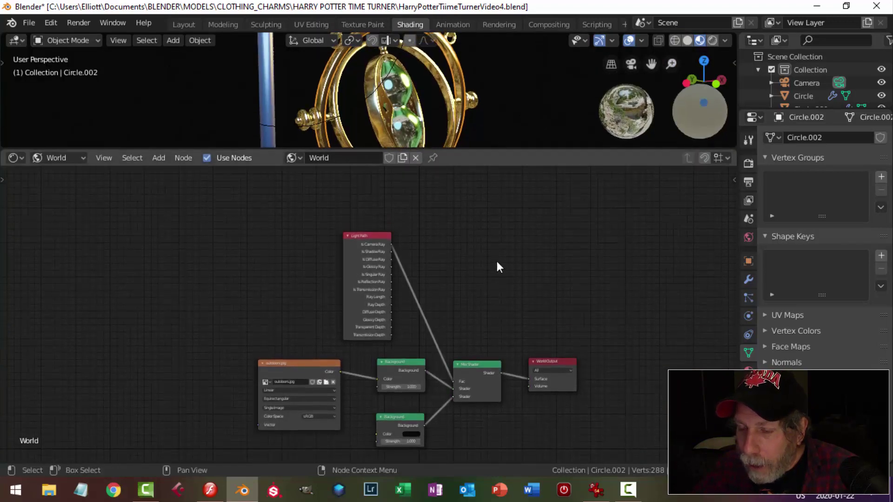
scroll(470, 297, up, 1)
scroll(465, 283, up, 1)
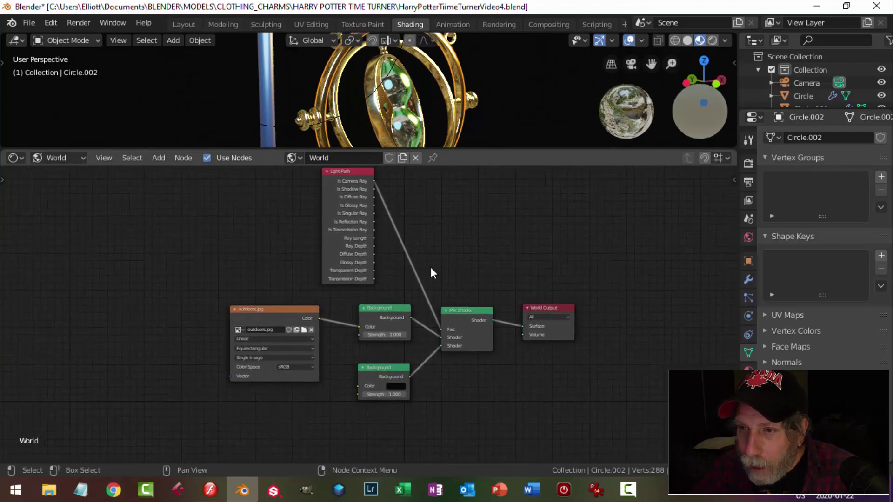
click(73, 157)
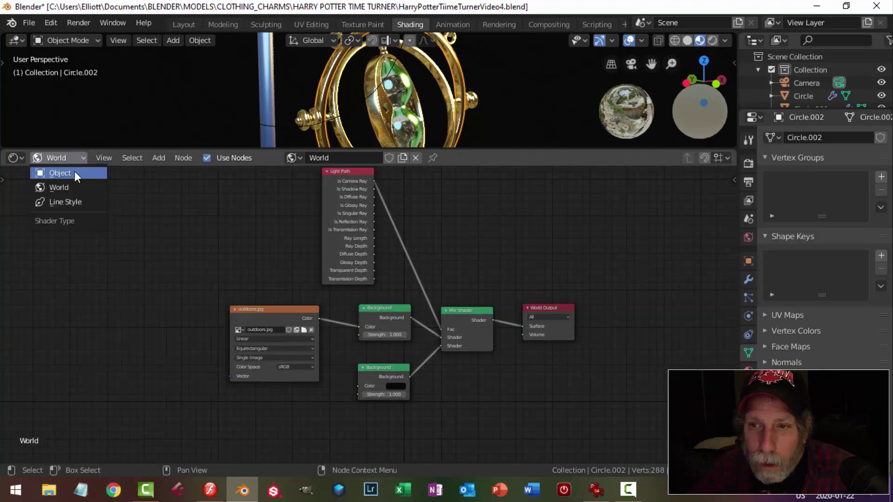
click(74, 172)
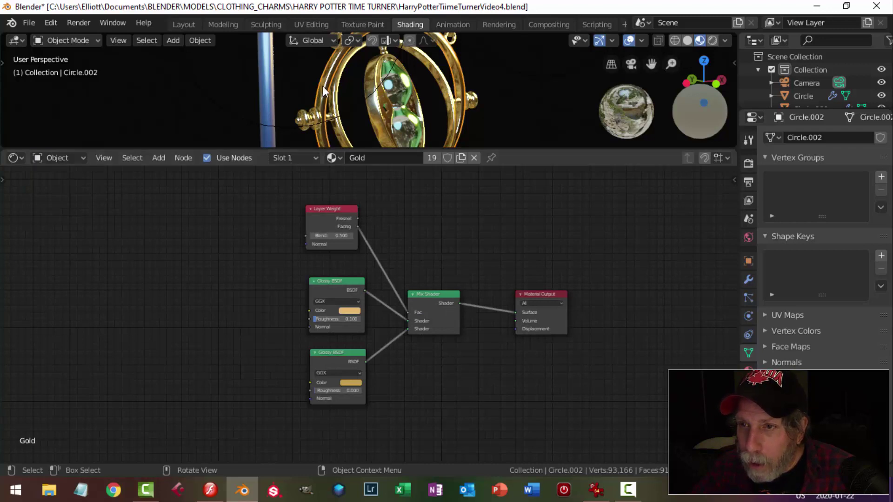
Make a single-user copy of the outer ring's Gold material and rename it GoldText1.
key(ctrl+Tab)
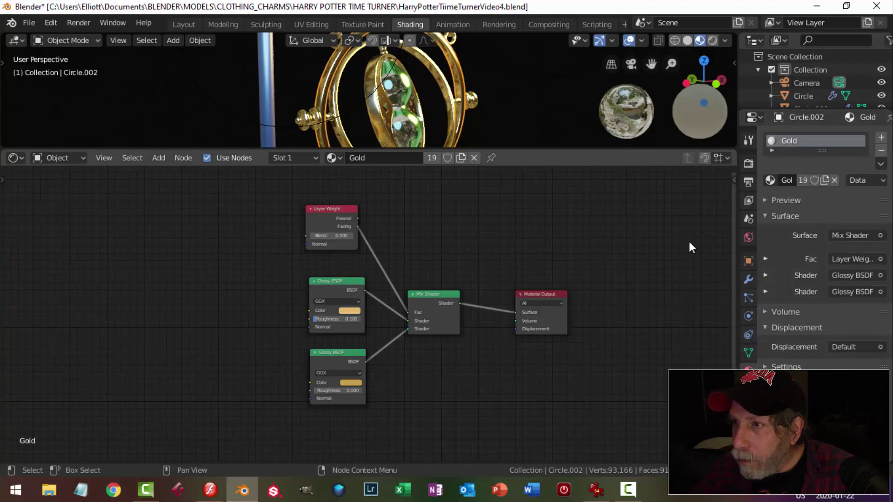
scroll(689, 242, down, 1)
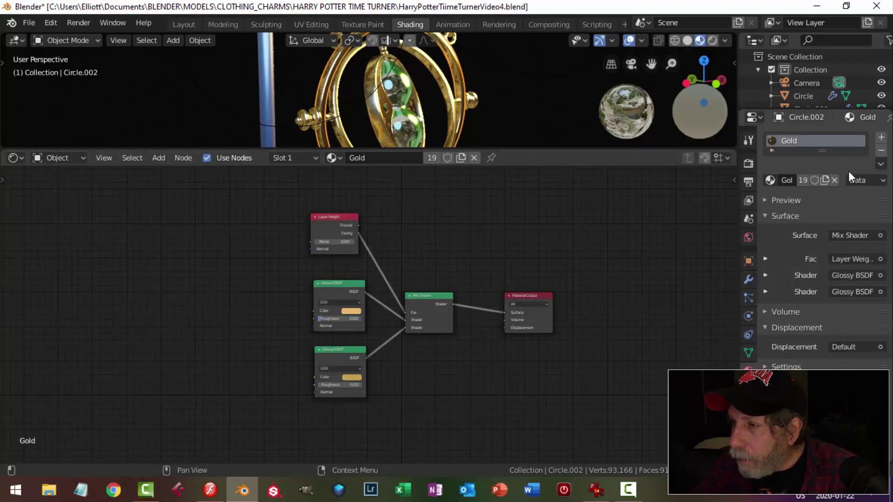
click(825, 179)
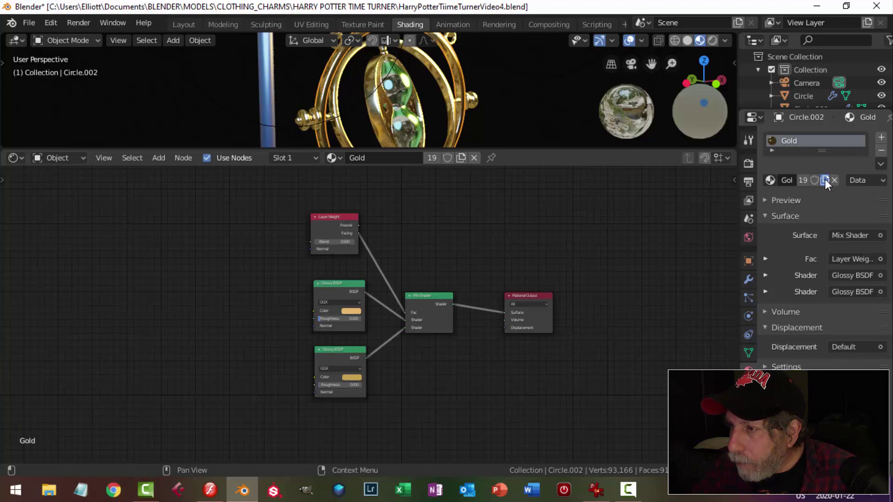
double_click(818, 141)
text(G)
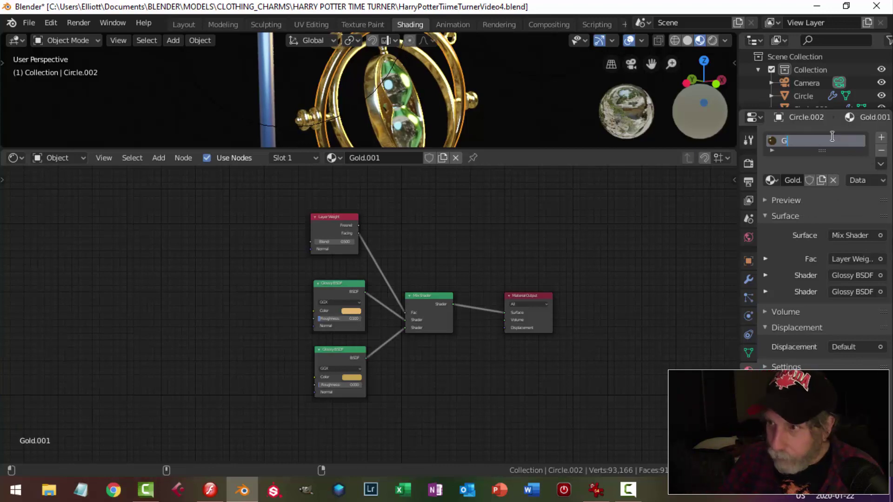
text(old)
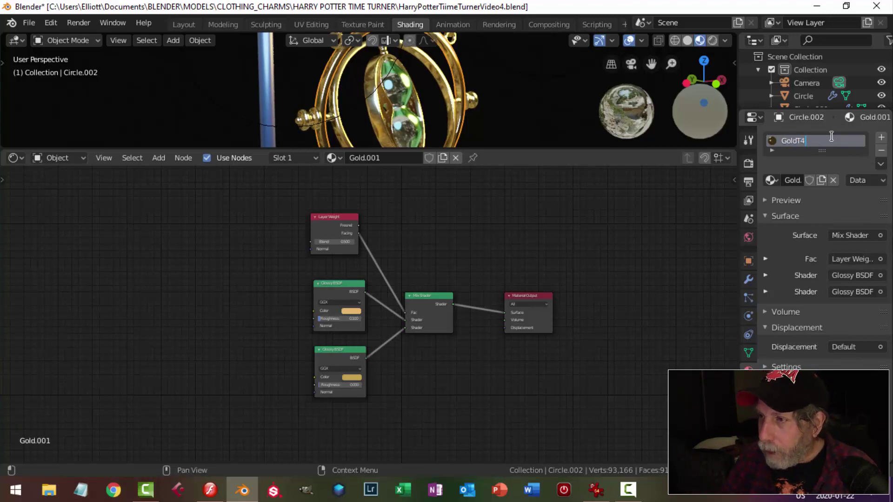
text(Tex)
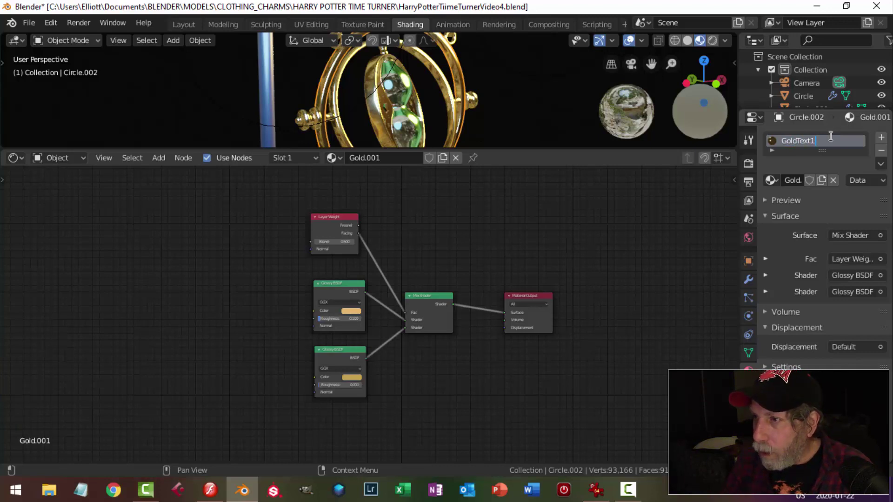
text(t1)
key(Return)
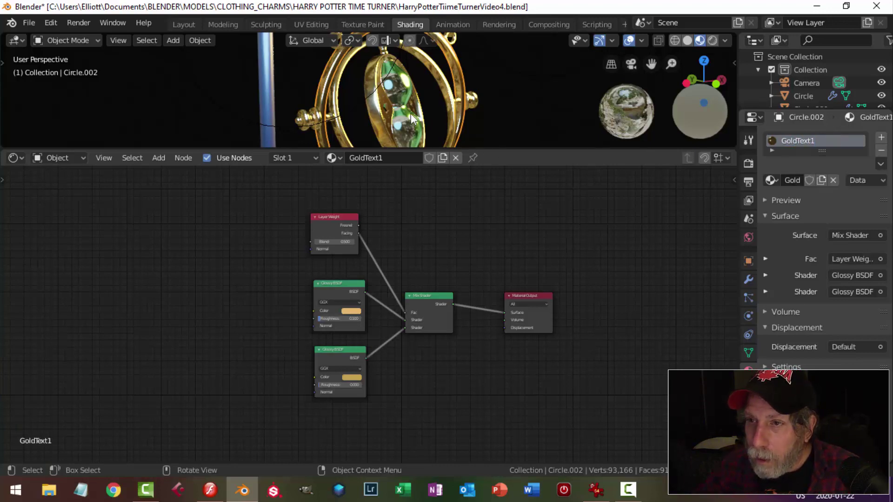
Assign the original Gold material back to the outer ring's material slot.
middle_drag(411, 113, 431, 128)
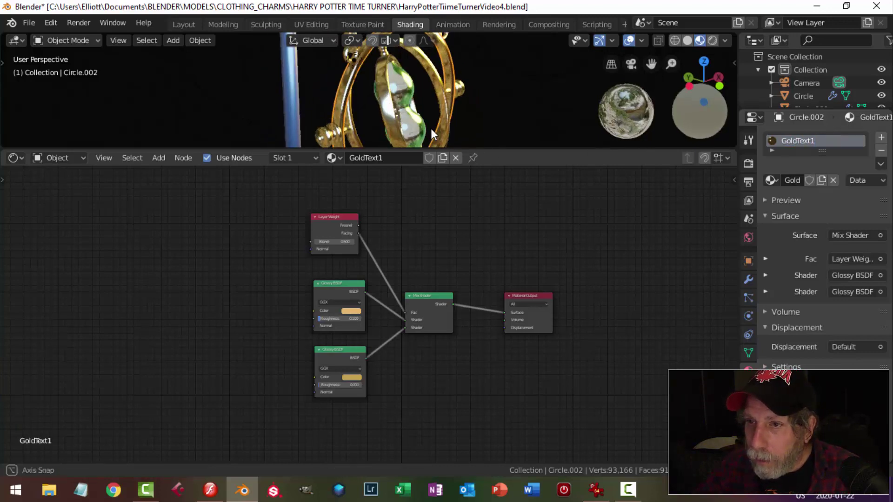
click(771, 180)
click(649, 235)
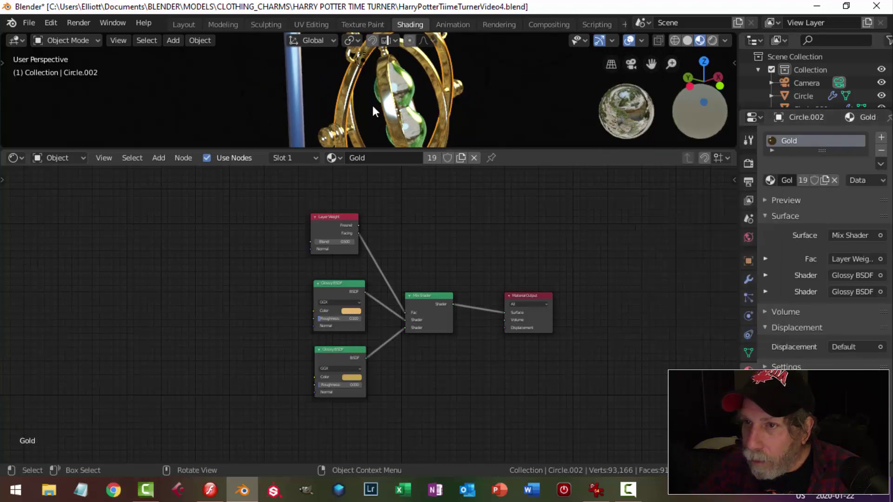
Enter Edit Mode on the outer ring and enlarge the 3D viewport above the node editor.
scroll(344, 93, up, 2)
shift+middle_drag(352, 93, 469, 97)
key(Tab)
scroll(469, 98, up, 2)
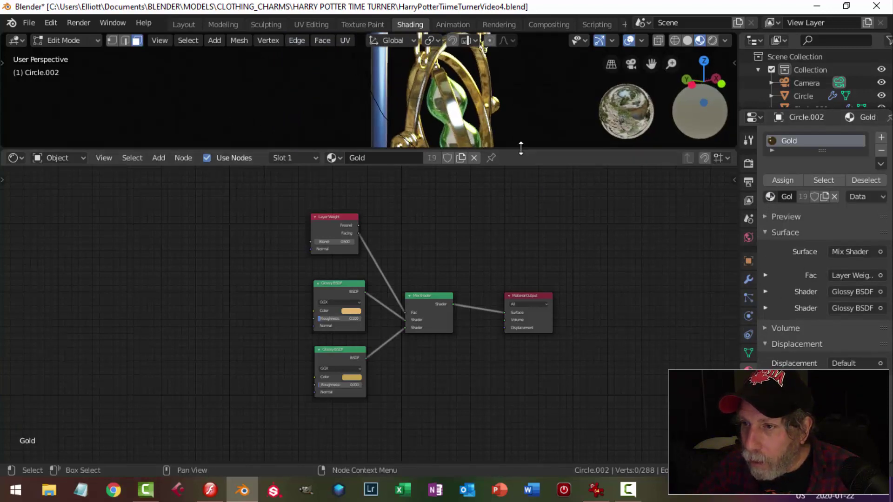
drag(522, 150, 525, 249)
scroll(456, 186, up, 2)
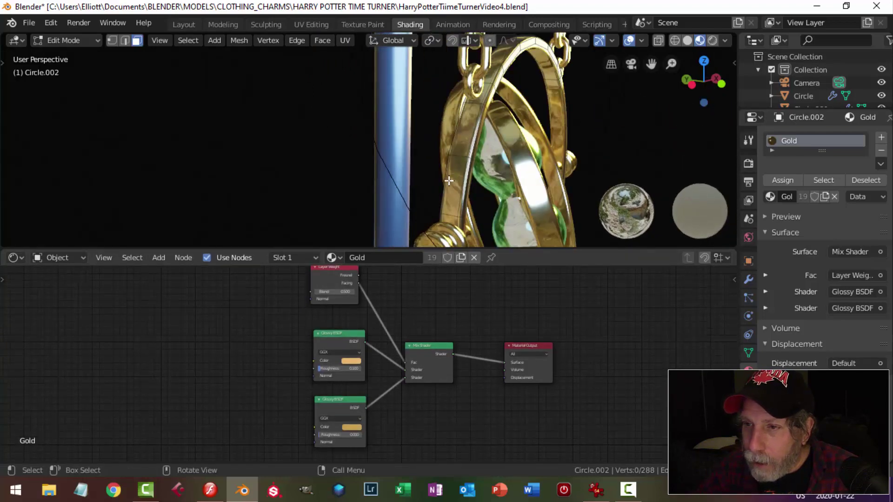
Select the outer rim faces of the ring from the first pivot knob across the top between the two chains.
click(470, 129)
middle_drag(512, 135, 480, 165)
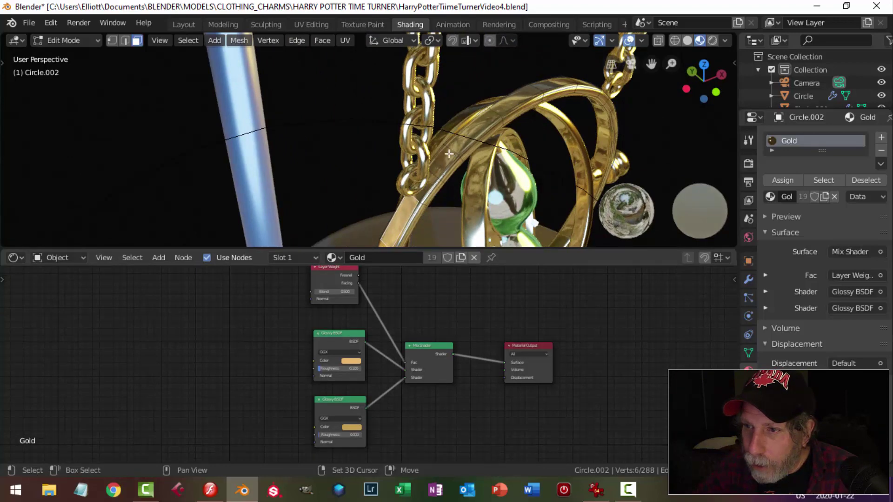
shift+click(494, 115)
shift+click(561, 82)
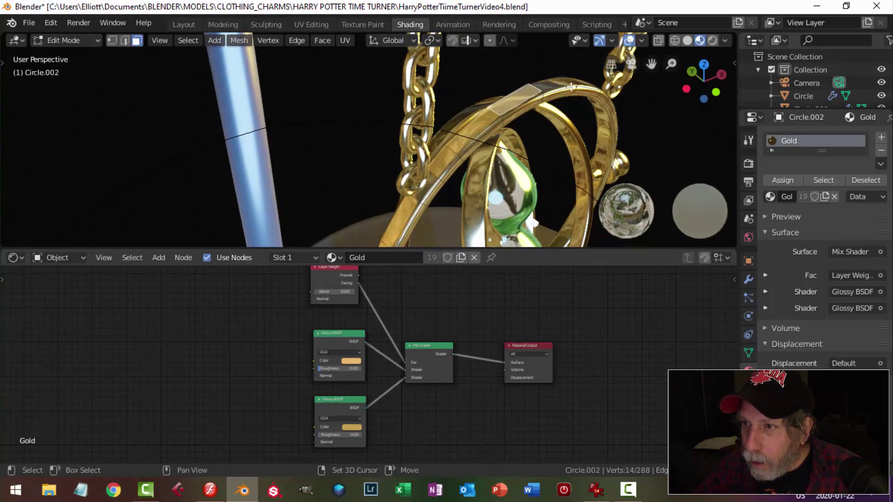
shift+click(574, 86)
middle_drag(573, 86, 542, 170)
shift+click(535, 157)
shift+click(465, 153)
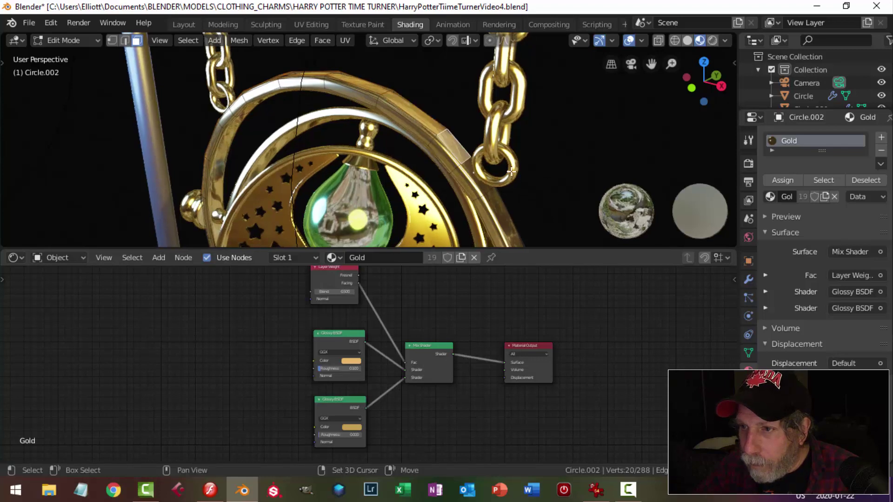
Add the outer rim faces from the second chain down past the opposite pivot knob to the selection.
middle_drag(465, 153, 475, 133)
shift+click(447, 114)
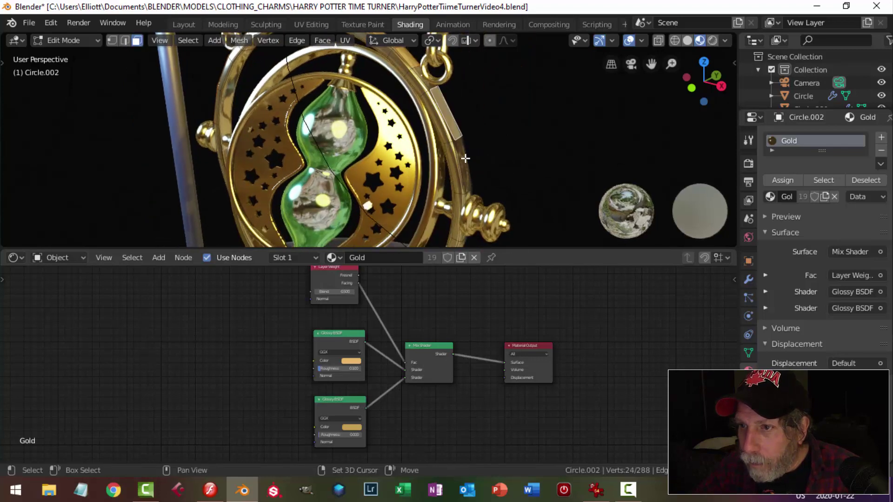
middle_drag(471, 164, 512, 142)
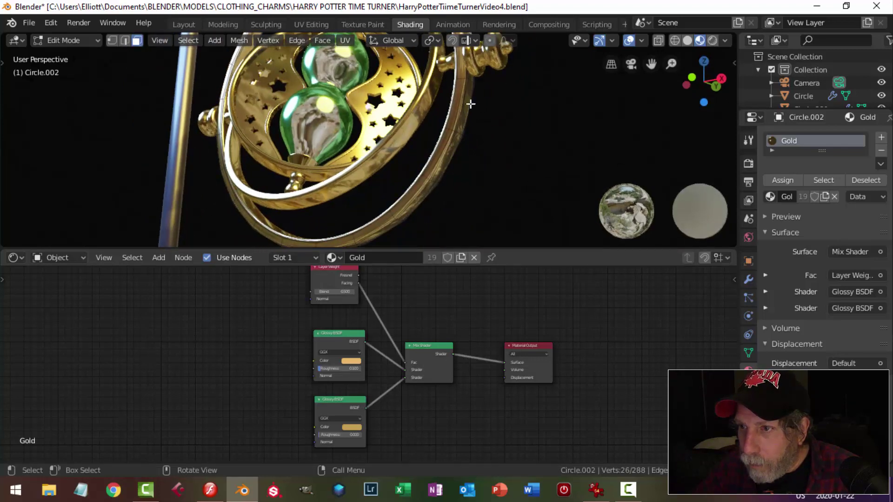
shift+click(461, 125)
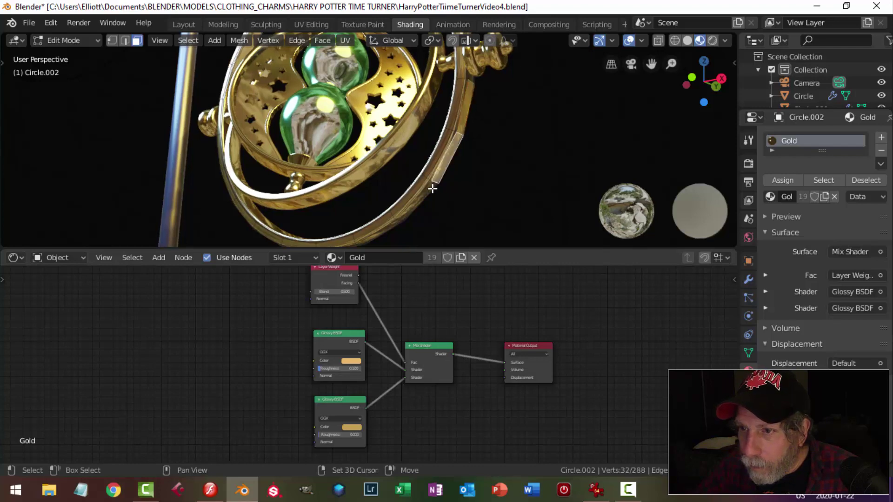
shift+click(461, 199)
middle_drag(461, 199, 502, 185)
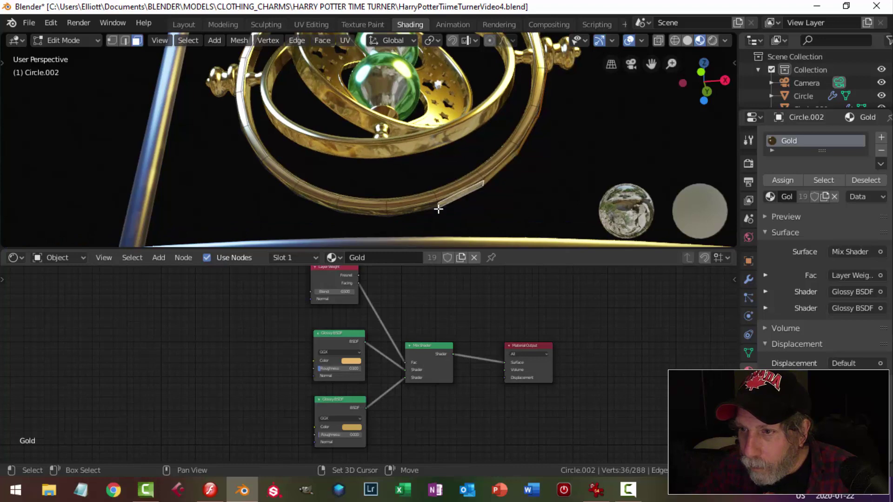
Extend the selection along the underside of the rim and back up to the first pivot knob.
shift+click(421, 211)
shift+click(354, 213)
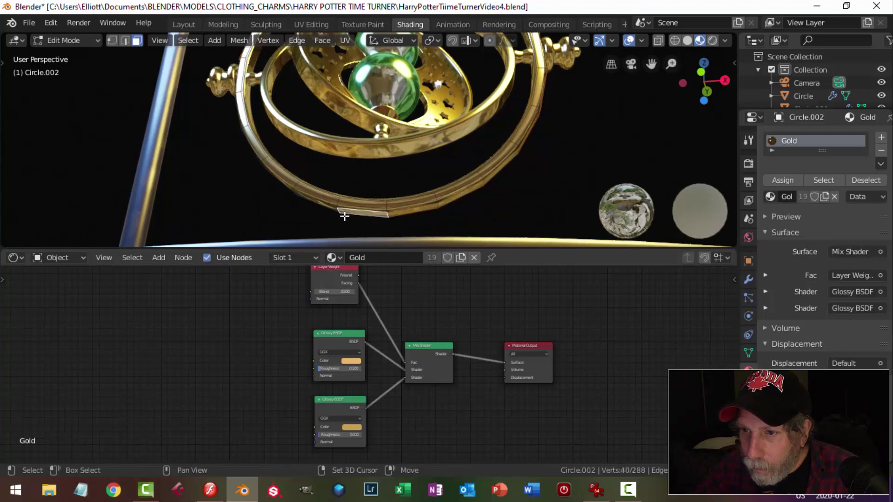
middle_drag(261, 175, 326, 121)
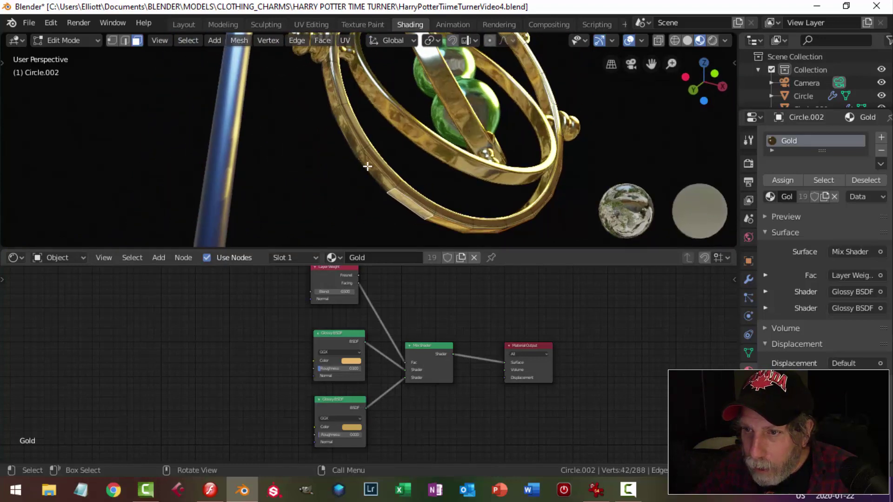
shift+click(335, 98)
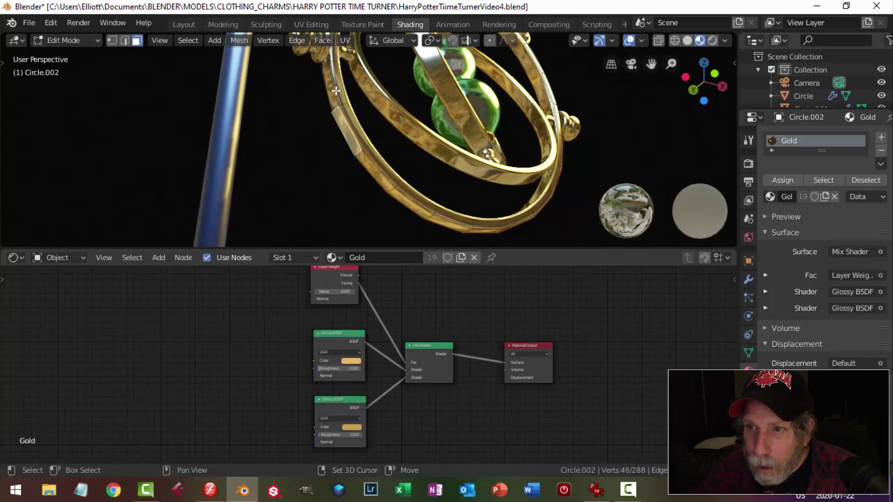
shift+click(348, 88)
middle_drag(376, 77, 421, 135)
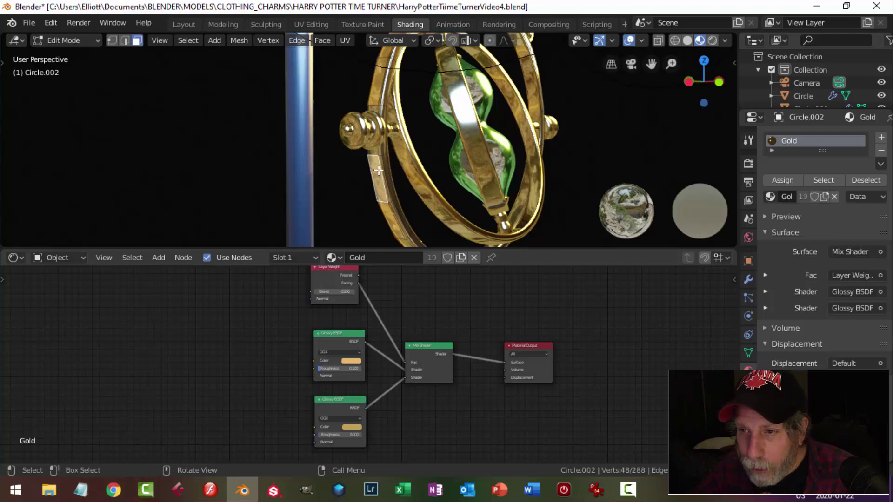
Add a second material slot to the ring and set it to the GoldText1 material.
click(882, 138)
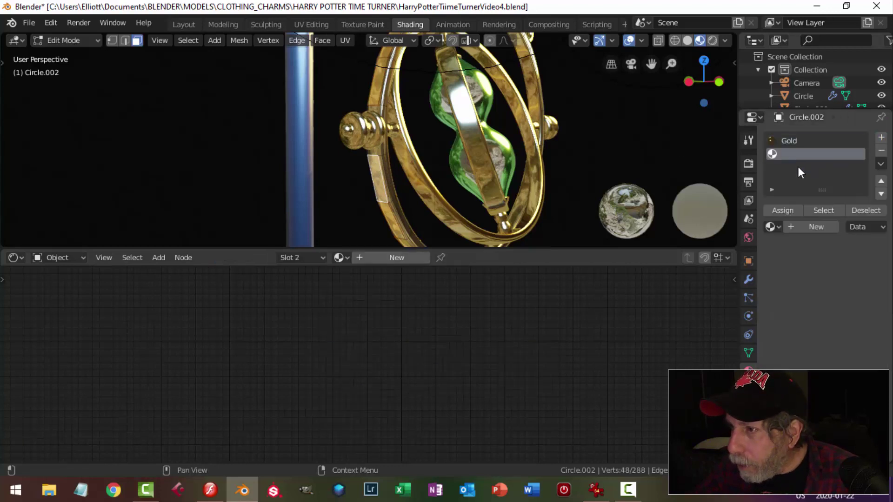
click(770, 227)
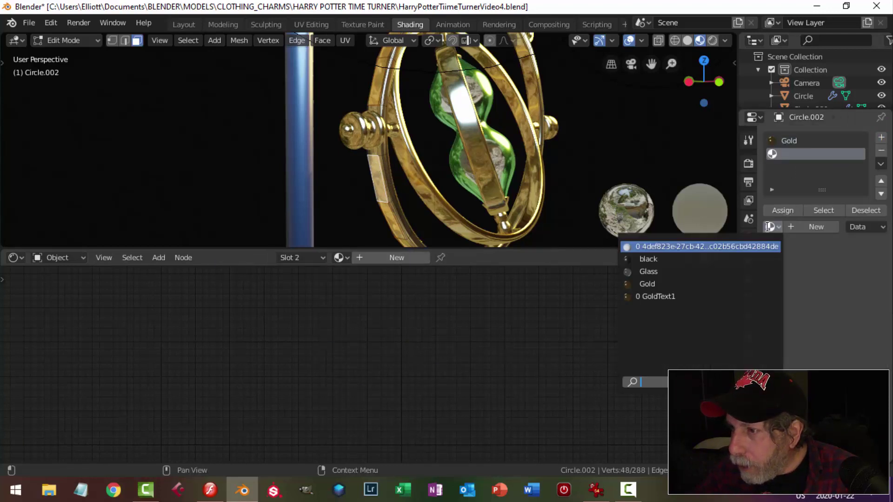
click(674, 293)
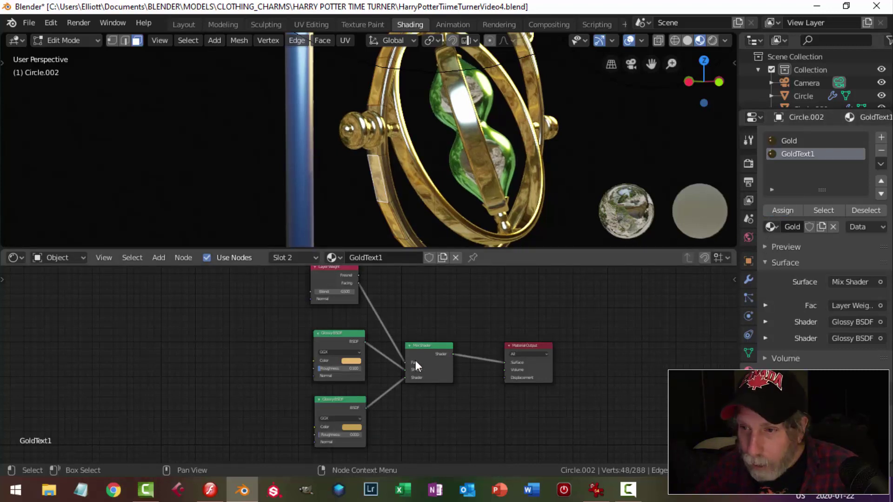
Enlarge the node editor to show the GoldText1 nodes and save the file.
scroll(413, 356, down, 1)
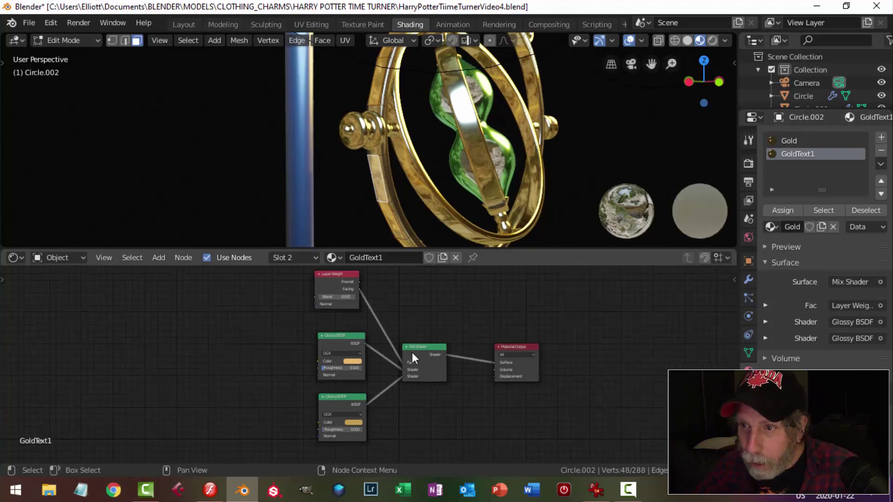
middle_drag(479, 279, 501, 247)
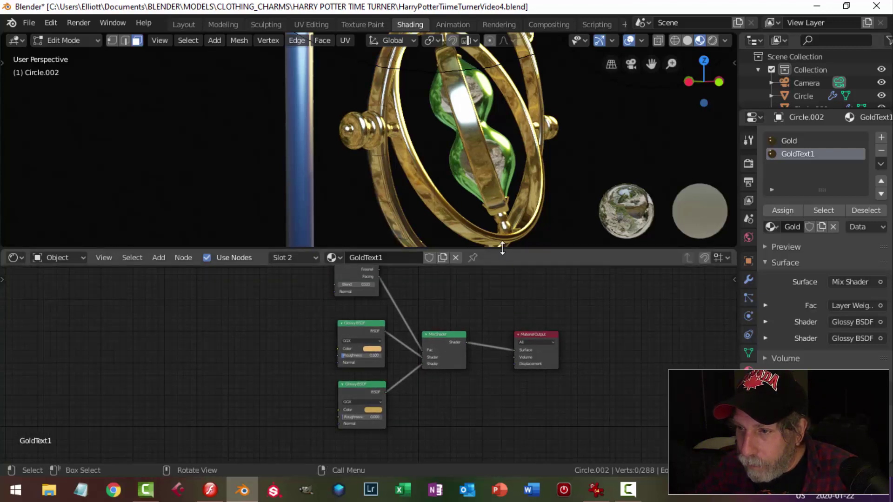
drag(506, 249, 512, 135)
scroll(489, 221, up, 2)
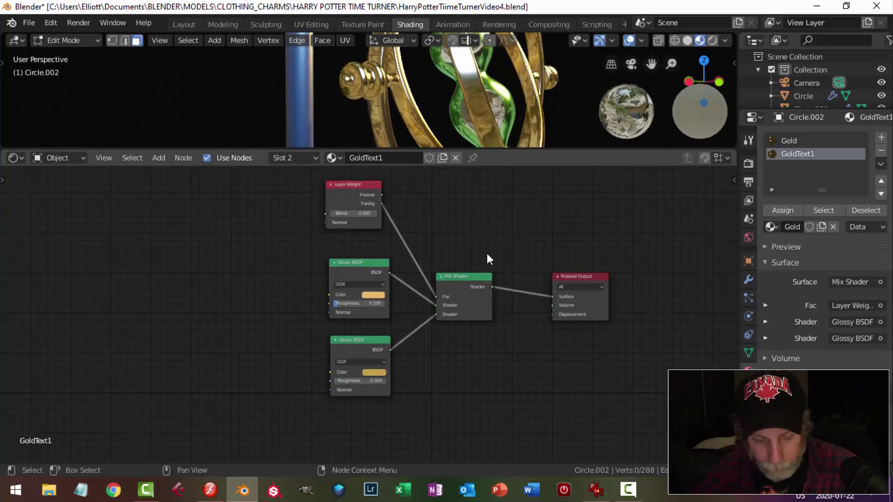
key(ctrl+s)
scroll(479, 281, up, 1)
scroll(485, 280, down, 1)
middle_drag(478, 253, 451, 259)
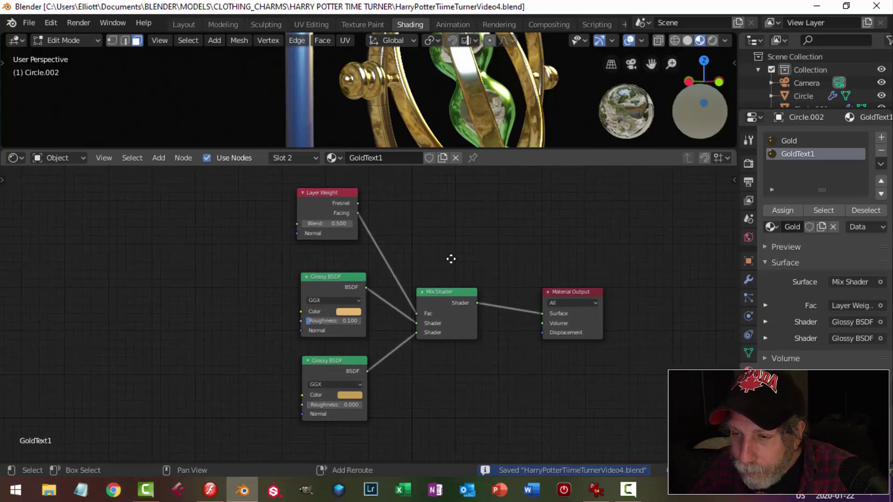
Check the HarryPotterText.jpg node diagram in IrfanView, return to Blender, and insert a duplicate Mix Shader between the existing one and the Material Output.
click(595, 489)
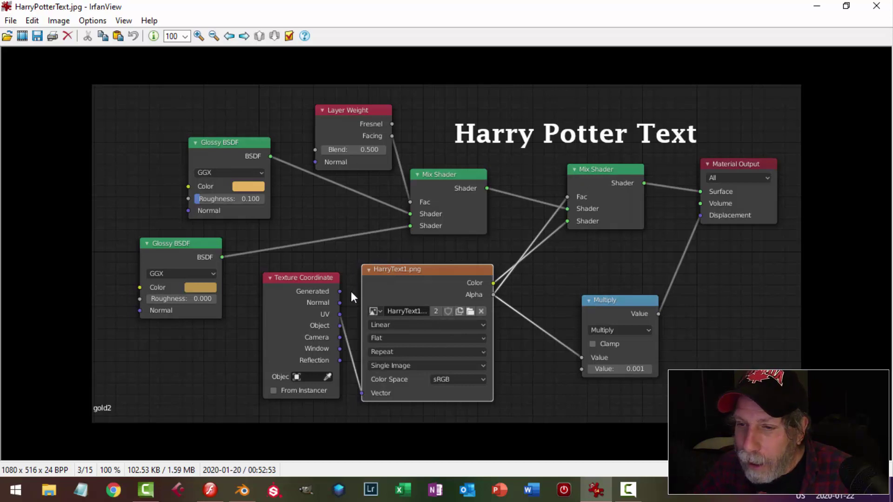
click(243, 491)
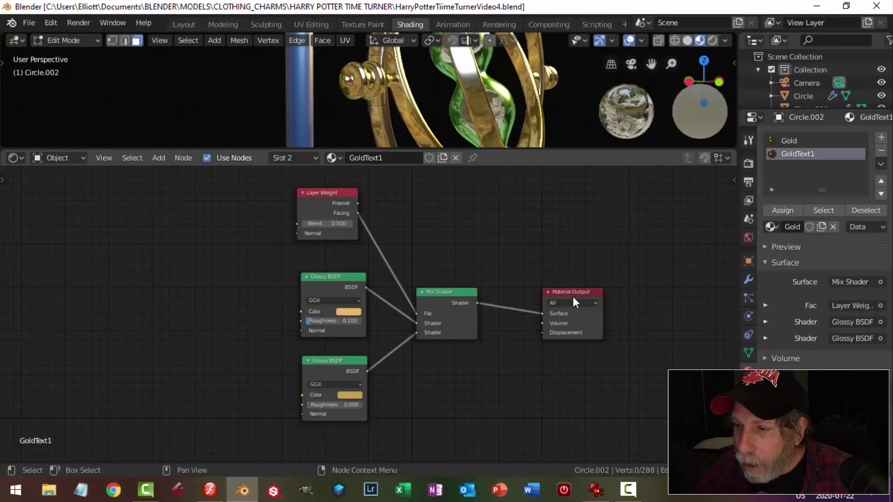
drag(571, 291, 692, 278)
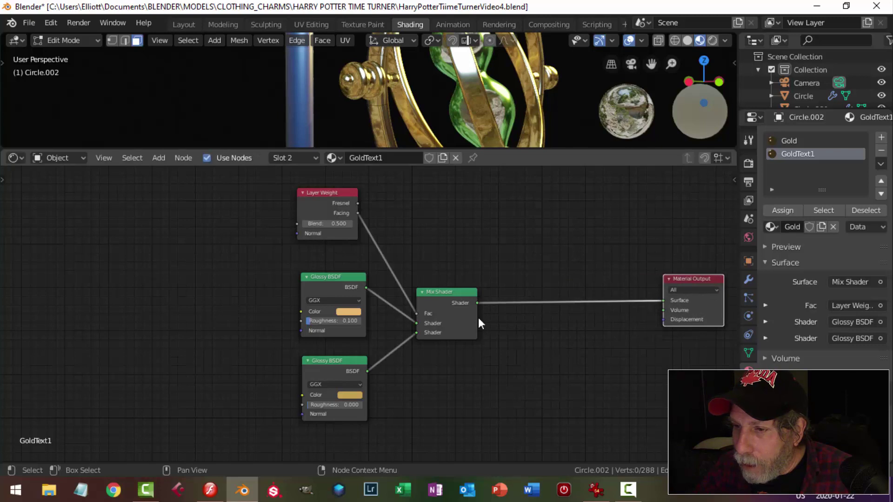
key(shift+d)
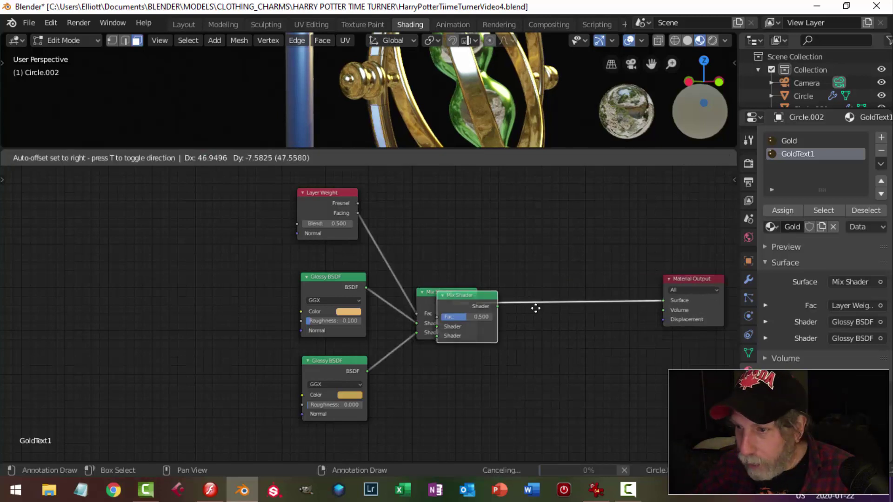
click(563, 287)
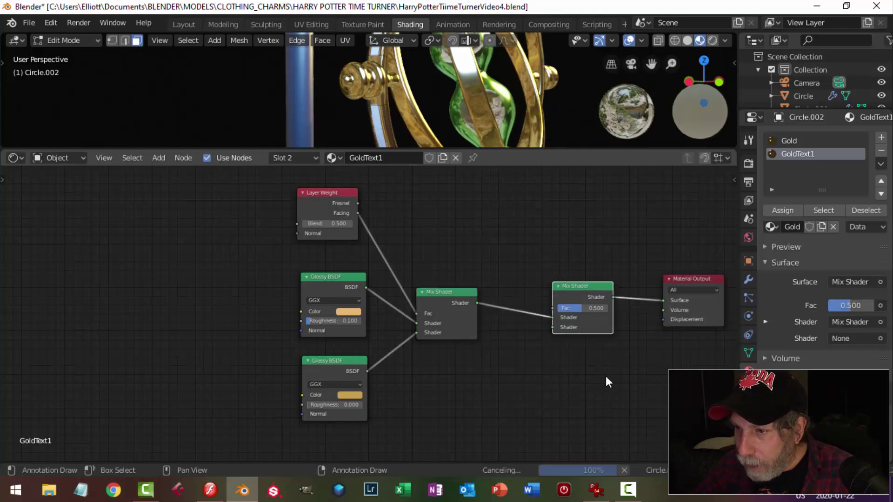
Add an Image Texture node below the Mix Shaders and load HarryCircleText1.png into it.
middle_drag(605, 376, 569, 336)
scroll(546, 347, up, 1)
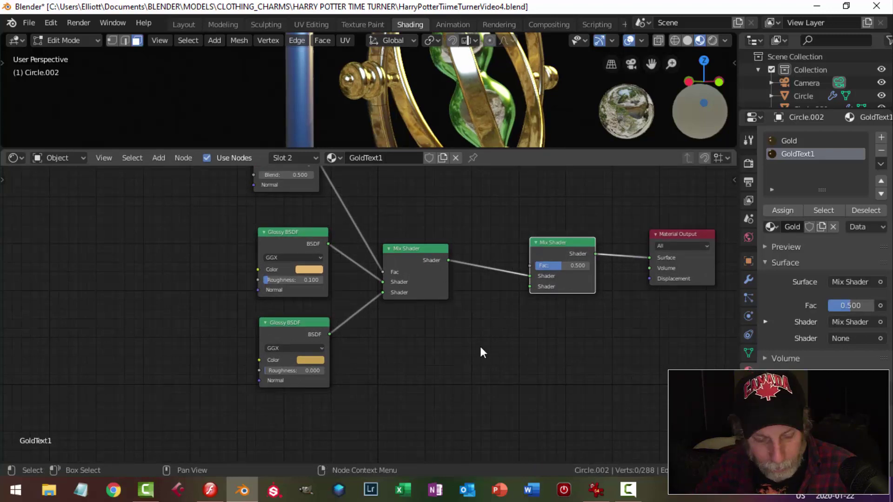
key(shift+a)
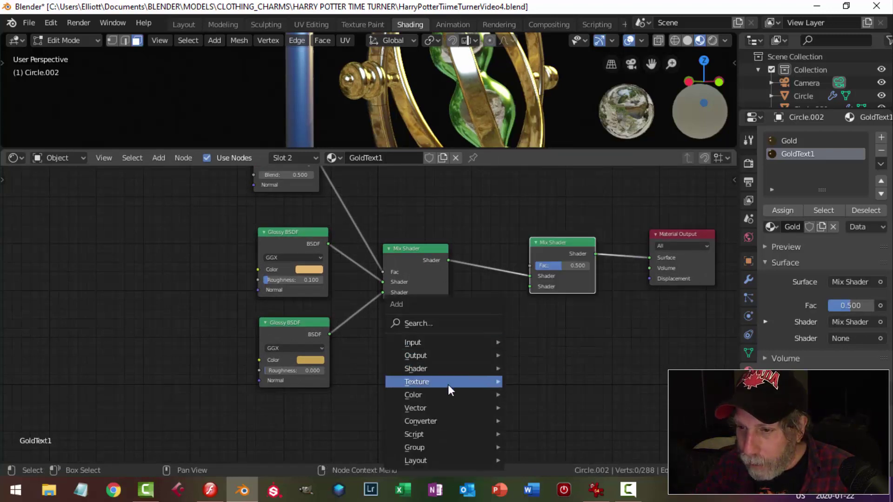
mouse_move(442, 384)
click(544, 281)
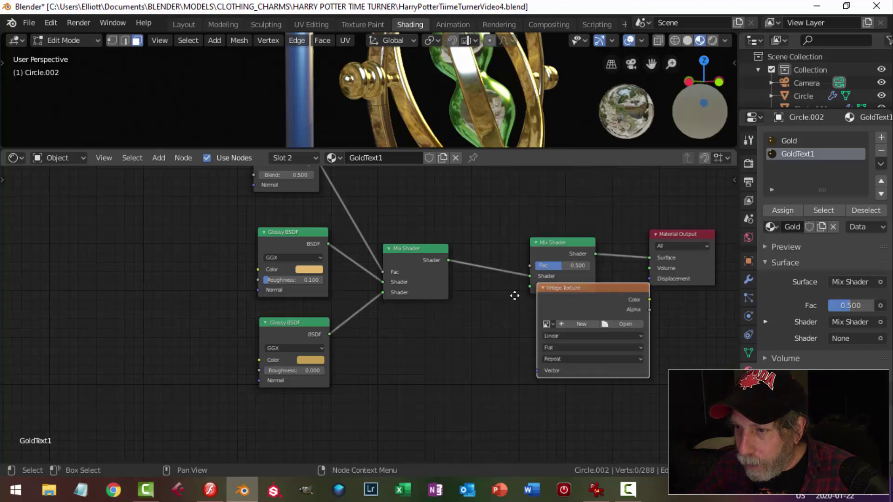
click(395, 329)
scroll(511, 362, up, 2)
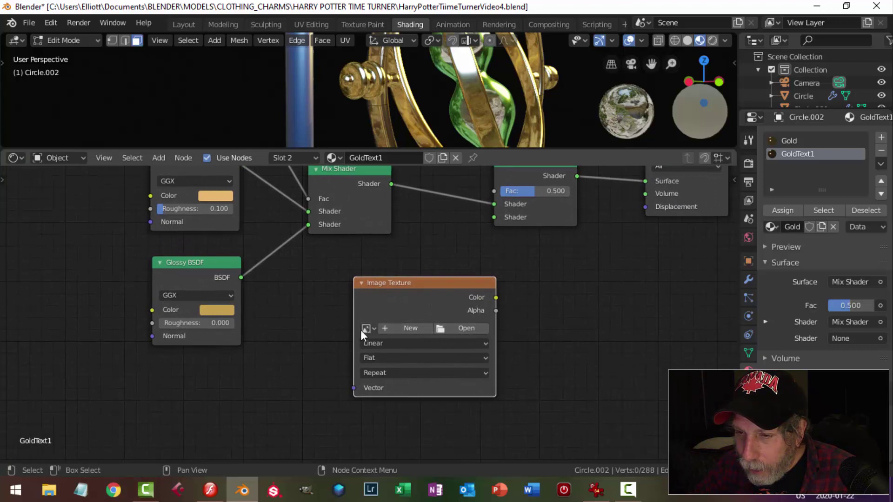
click(366, 329)
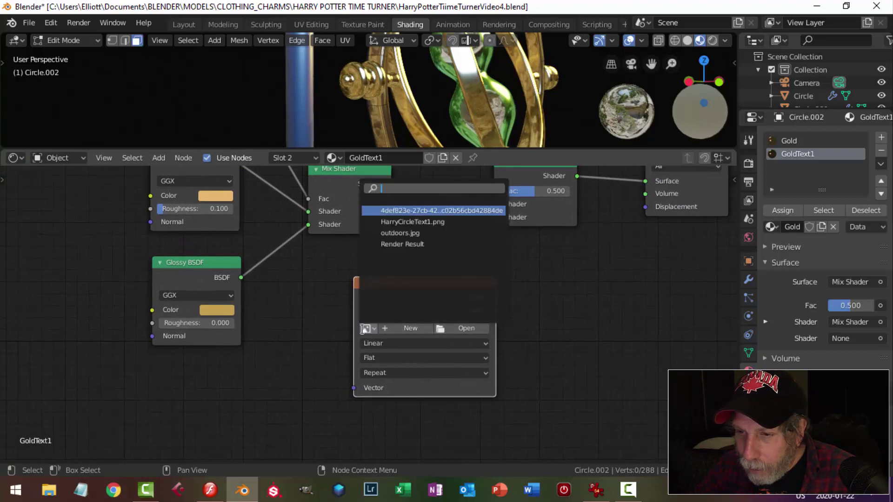
click(427, 222)
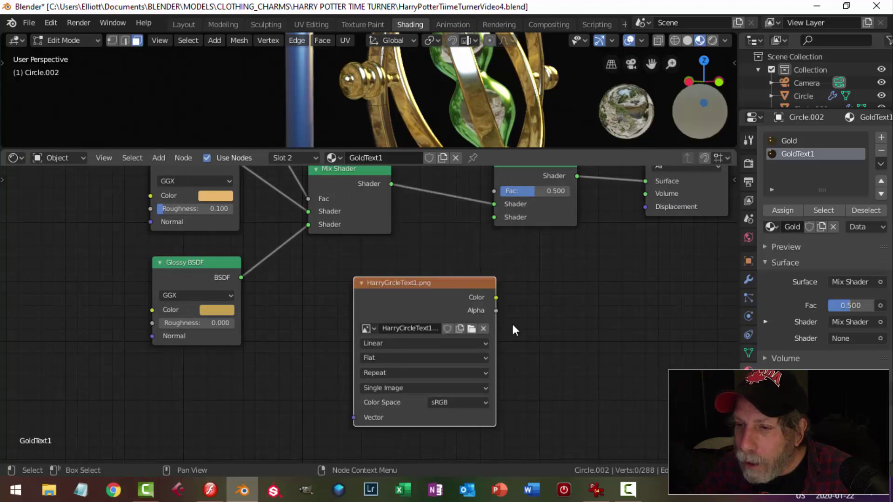
drag(421, 284, 501, 299)
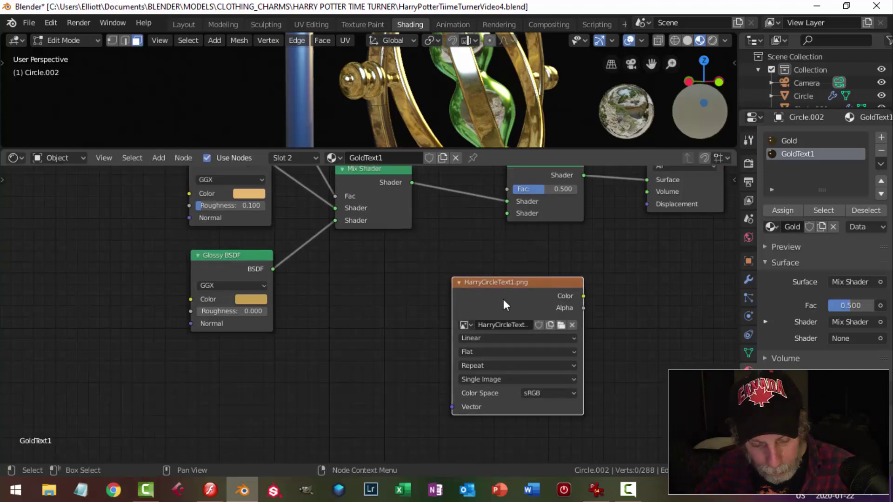
Add the texture coordinate setup to the image node, delete its Mapping node, and connect the UV output directly to the image's Vector input.
key(ctrl+t)
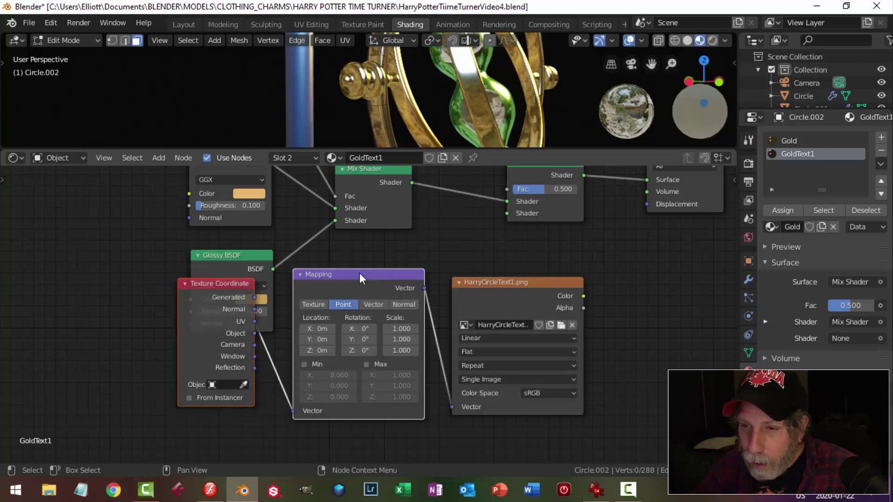
key(x)
drag(227, 285, 367, 282)
drag(395, 320, 452, 407)
scroll(577, 357, down, 2)
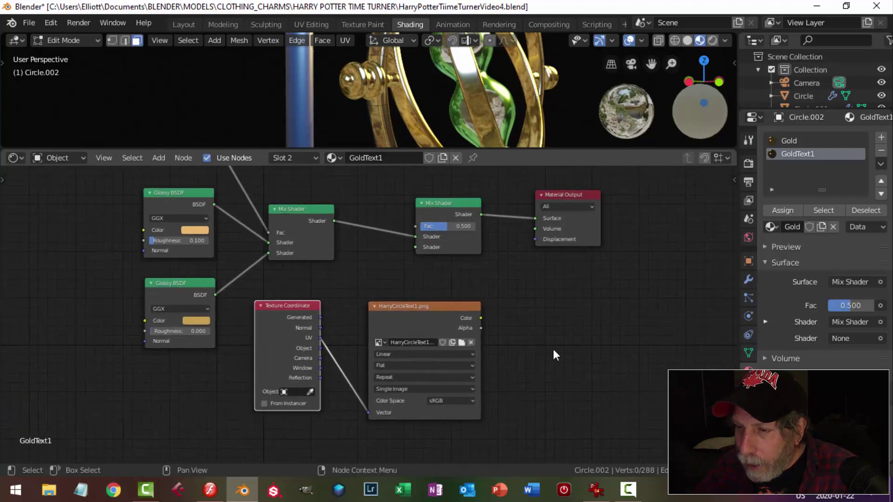
Move the Material Output and the second Mix Shader farther right to open space in the node layout.
drag(558, 196, 660, 193)
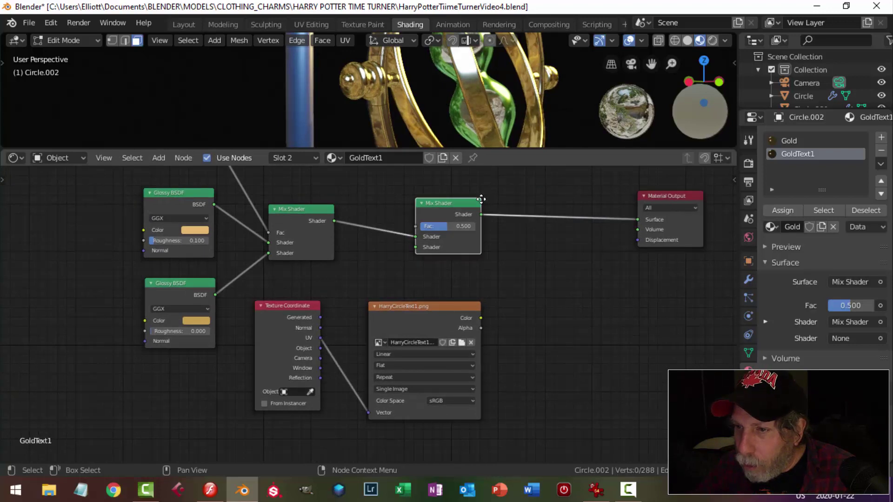
drag(452, 207, 544, 206)
middle_drag(524, 310, 467, 306)
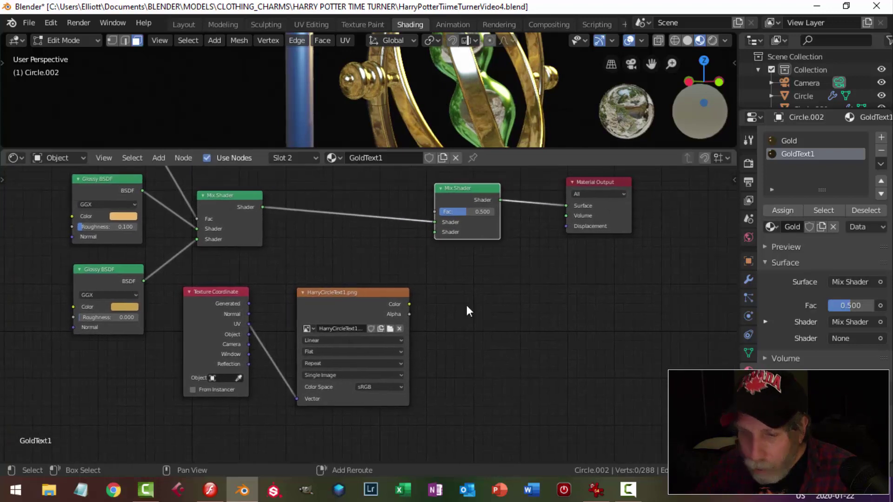
Add a Math node to the right of the HarryCircleText1.png node and set its operation to Multiply.
key(shift+a)
mouse_move(467, 305)
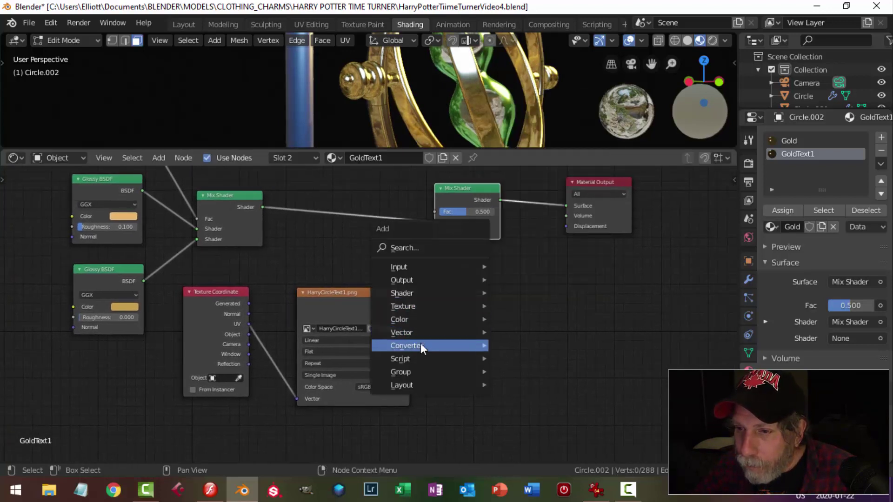
mouse_move(420, 345)
click(521, 259)
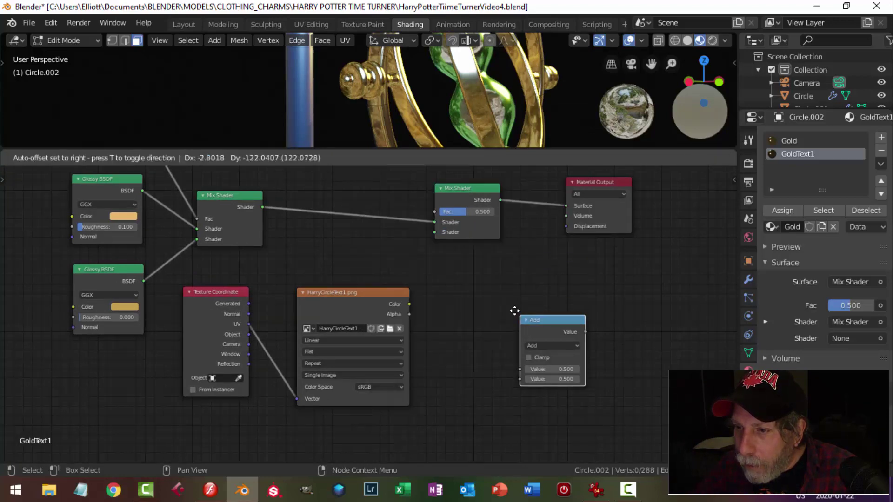
click(495, 289)
scroll(516, 304, up, 1)
click(584, 323)
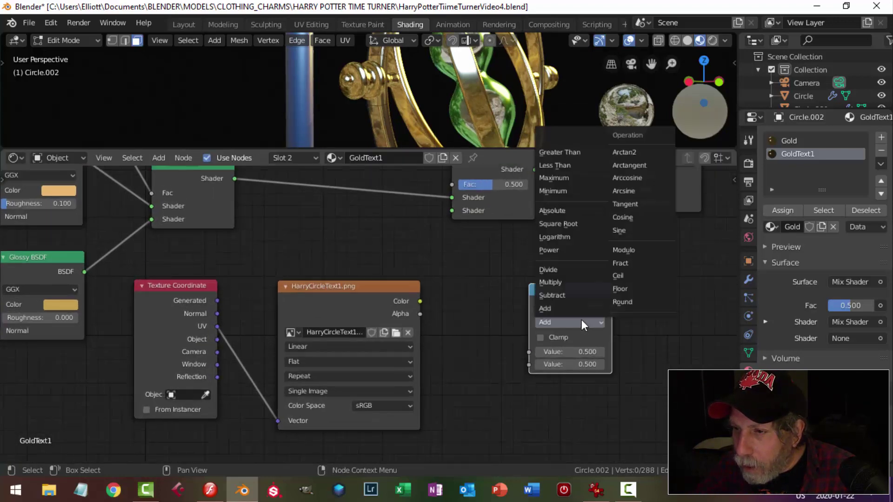
click(561, 280)
middle_drag(628, 336, 586, 335)
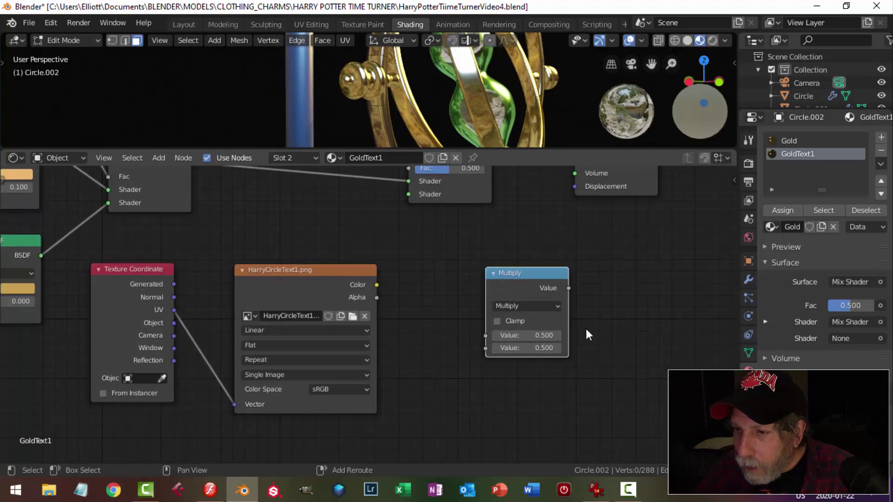
Following the HarryPotterText.jpg diagram, connect the image's Alpha to the second Mix Shader's Fac and Multiply's first Value, and Color to the lower Shader input.
click(595, 490)
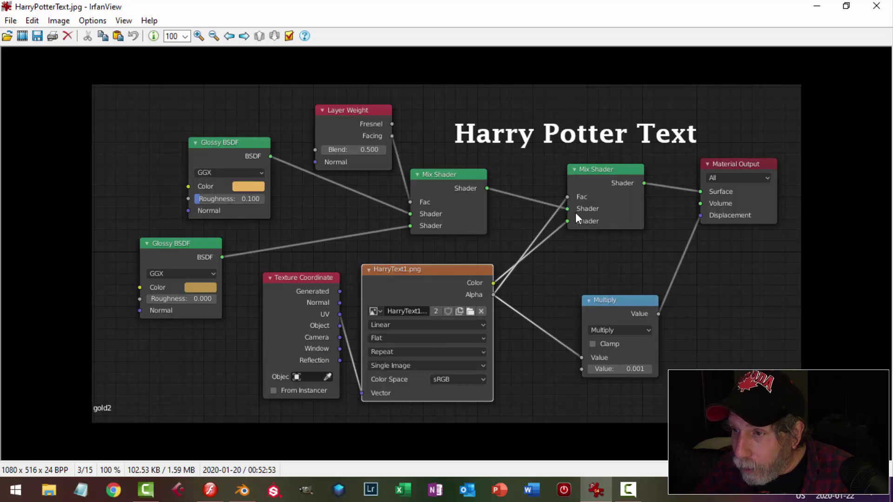
click(242, 491)
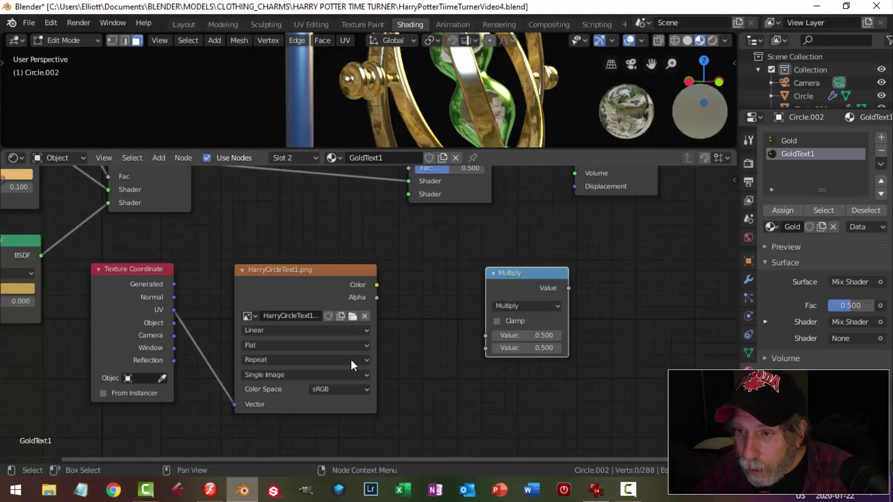
middle_drag(427, 278, 445, 344)
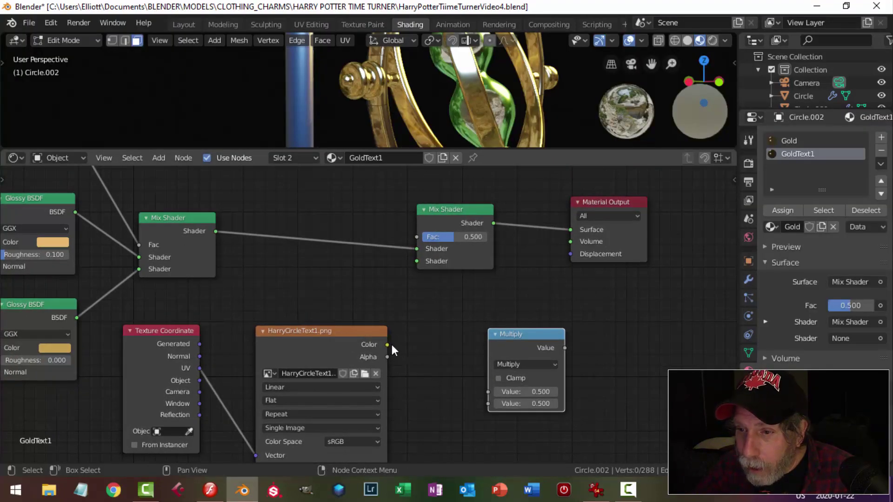
drag(387, 356, 487, 213)
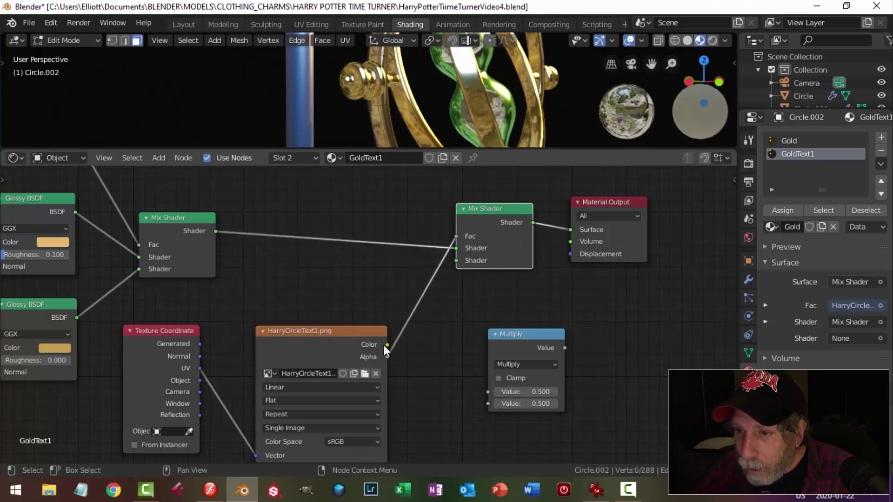
drag(386, 344, 455, 261)
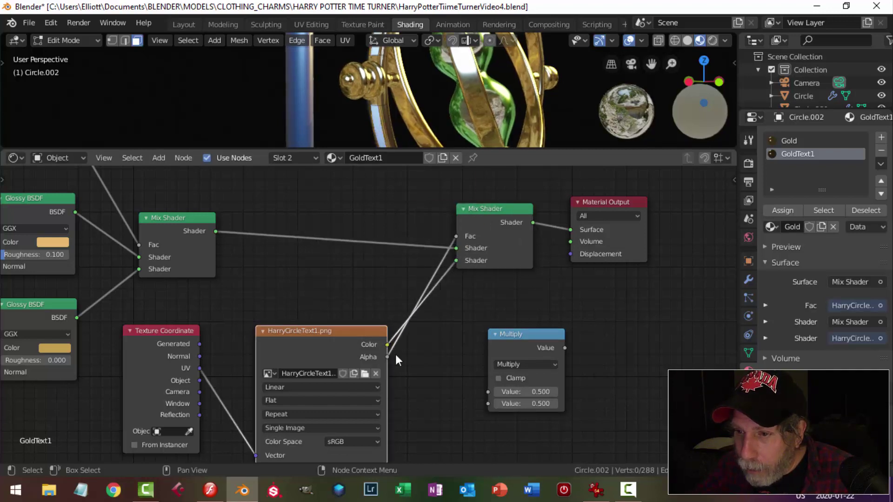
drag(387, 357, 489, 392)
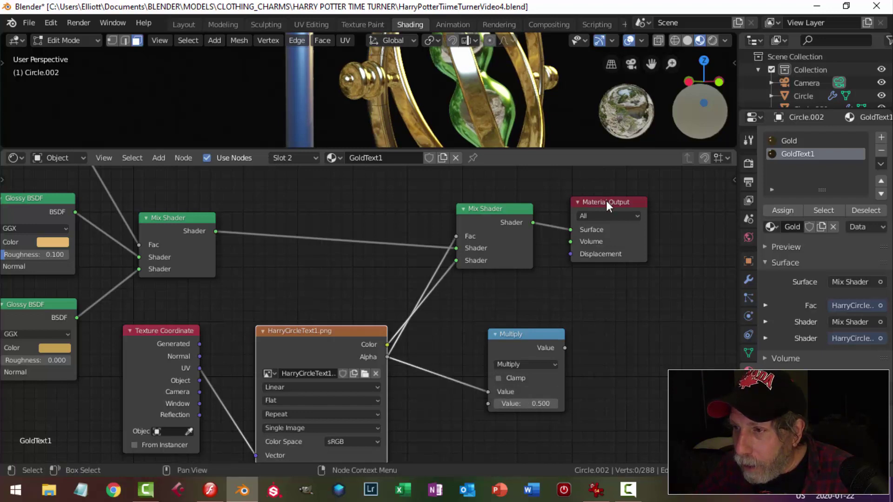
Move the Material Output farther right and connect the Multiply node's Value output to its Displacement input.
drag(606, 202, 666, 205)
drag(564, 348, 599, 288)
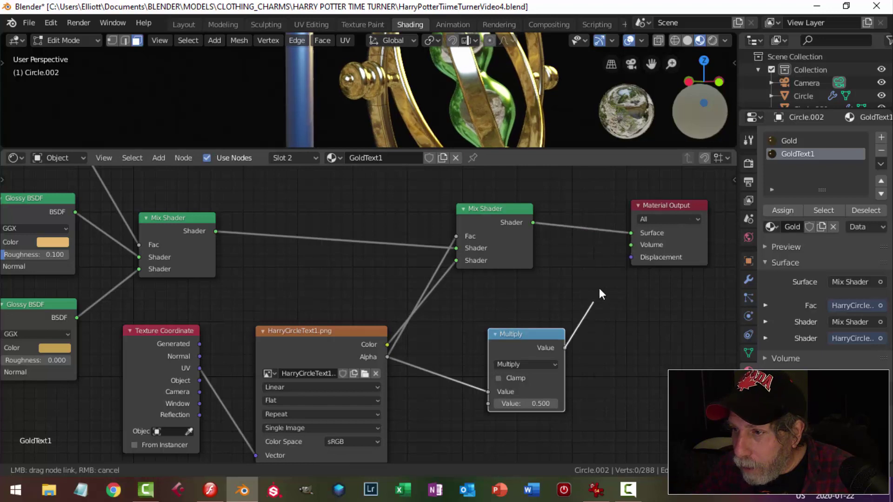
drag(625, 261, 628, 259)
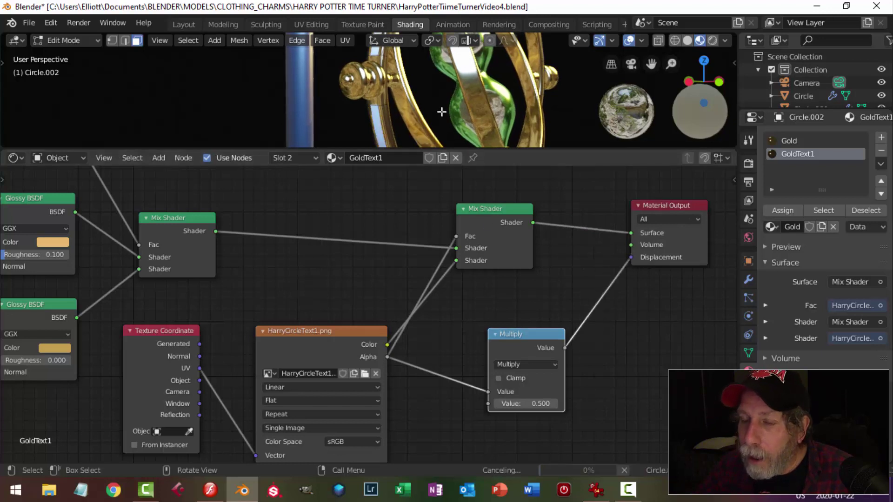
Enlarge the 3D viewport around the engraved rim and set the Multiply node's second value to 0.002.
drag(535, 150, 541, 256)
scroll(409, 173, up, 5)
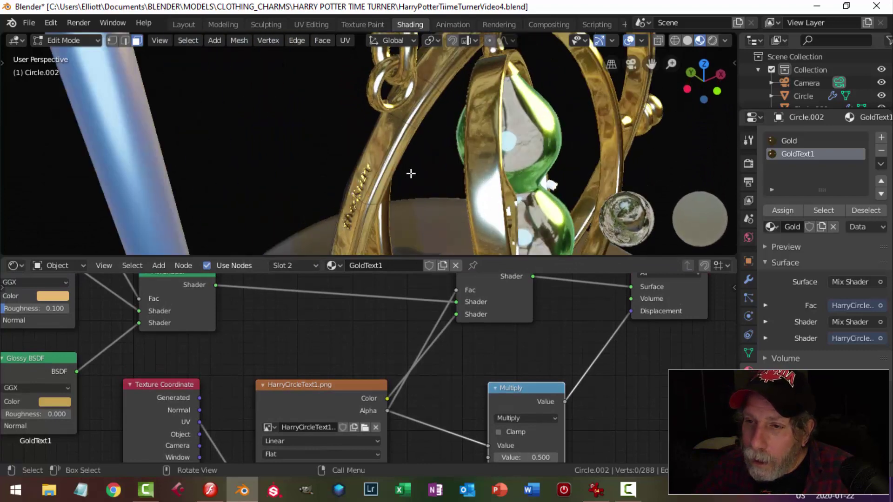
middle_drag(409, 174, 465, 223)
scroll(468, 174, up, 3)
scroll(468, 174, down, 3)
scroll(601, 387, down, 3)
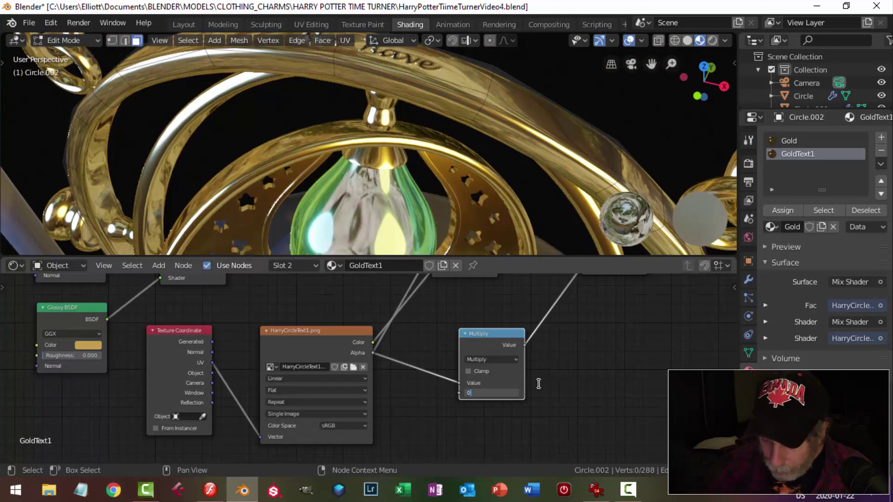
key(Return)
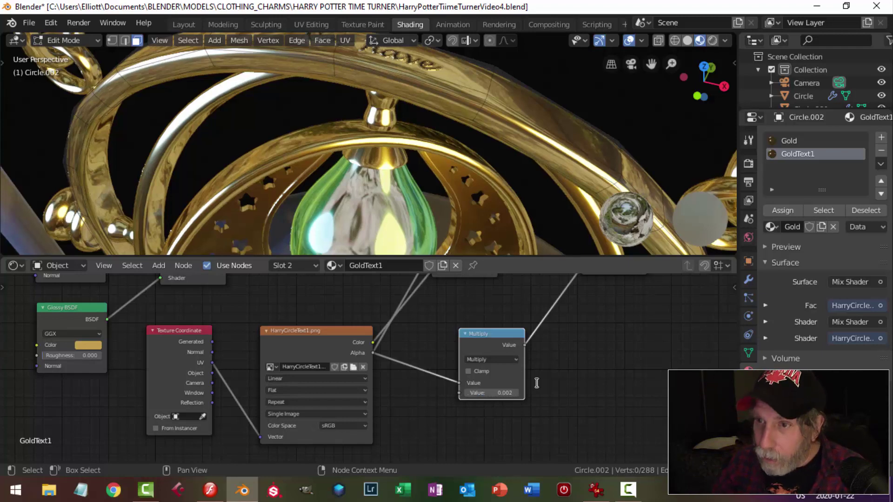
Examine the "Nor have" lettering on the rim and set the Multiply node's second value to 0.001.
middle_drag(463, 148, 424, 199)
scroll(305, 228, up, 3)
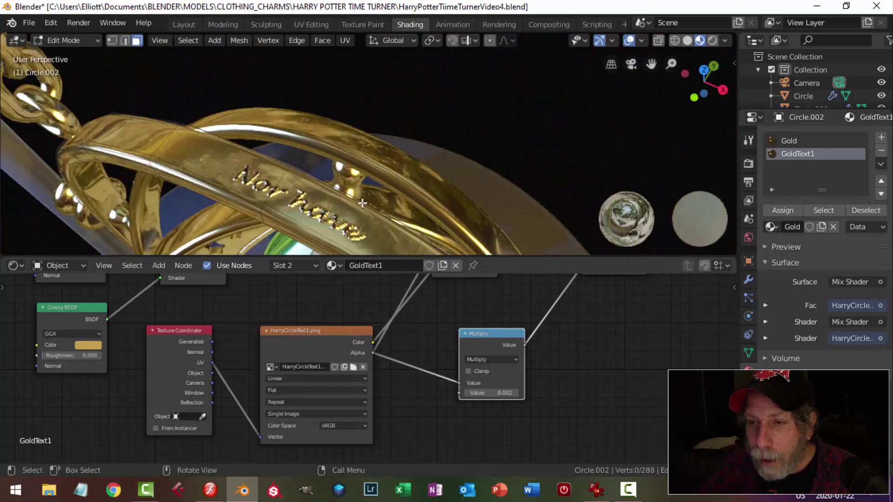
scroll(281, 230, down, 4)
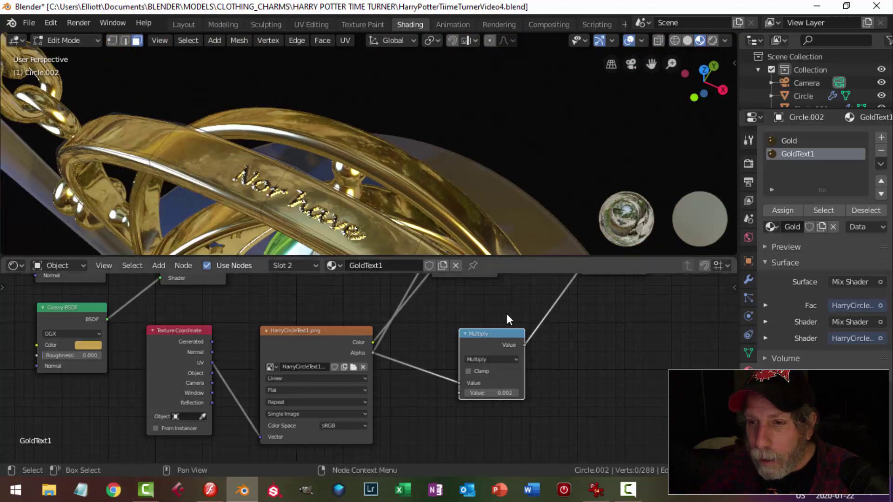
middle_drag(507, 313, 520, 287)
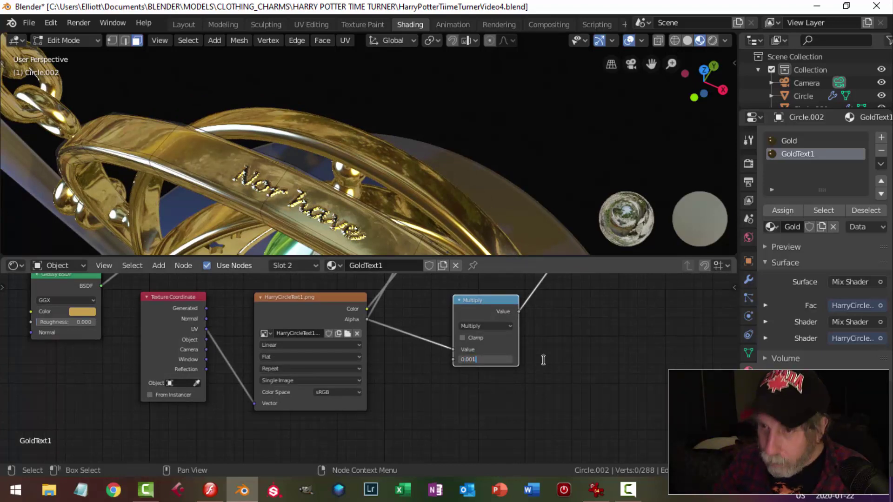
scroll(362, 228, up, 3)
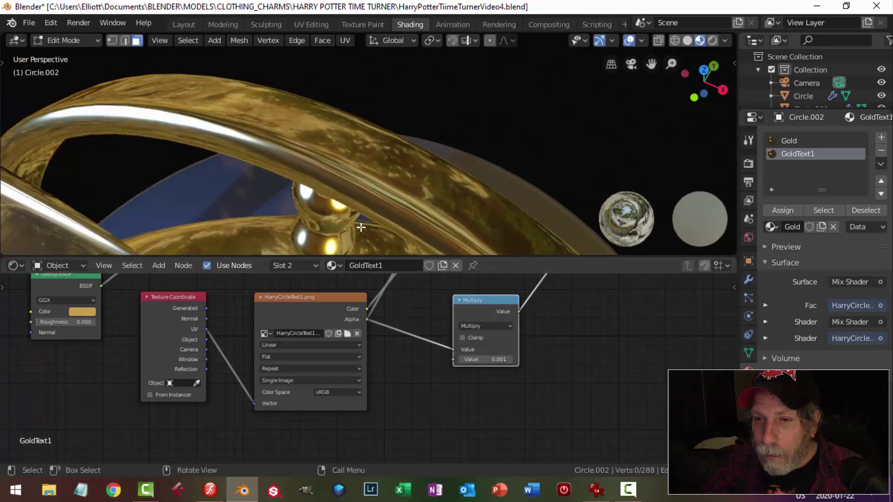
scroll(362, 228, down, 3)
middle_drag(361, 228, 474, 194)
Switch to Object Mode and isolate the outer ring in local view to check its inscription from several sides.
key(Tab)
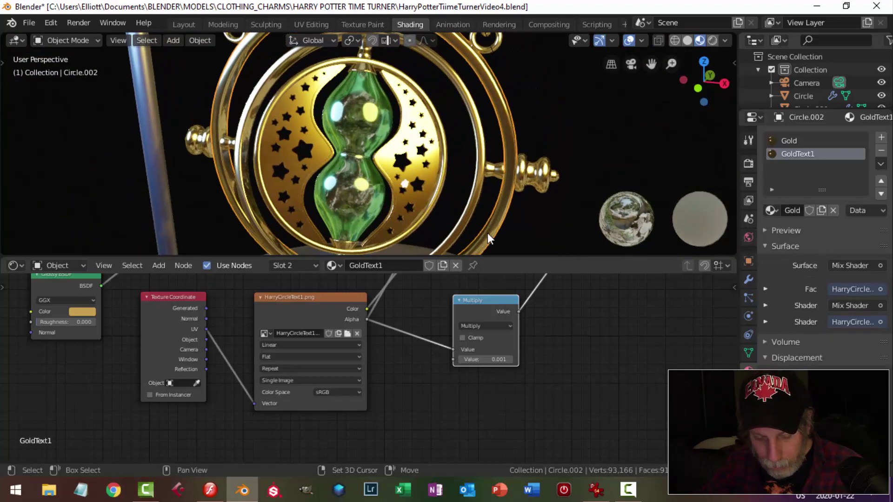
key(KP_Divide)
middle_drag(484, 206, 319, 2)
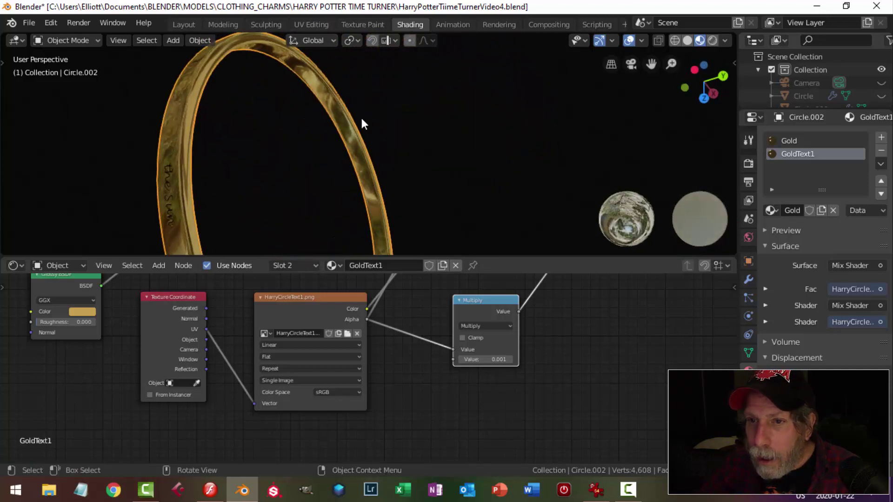
middle_drag(361, 116, 507, 281)
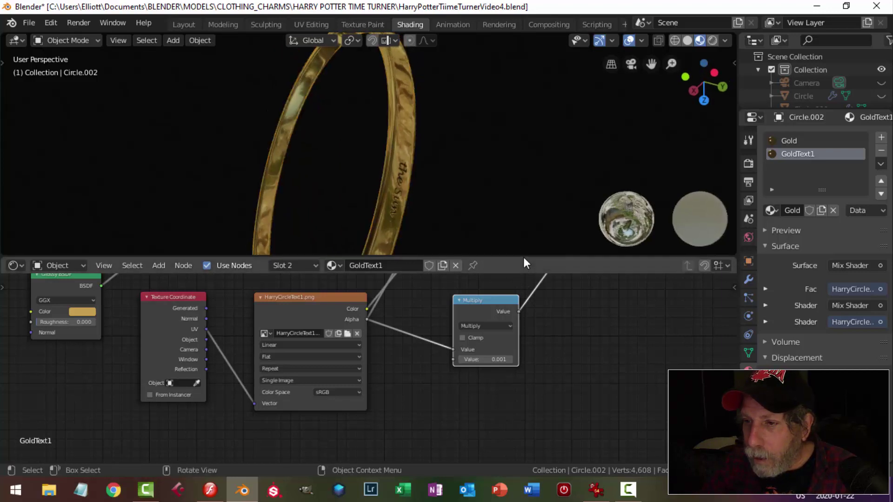
Temporarily enlarge the 3D viewport to examine the whole isolated ring, and restore the node editor's height.
drag(524, 255, 488, 395)
middle_drag(488, 358, 339, 236)
key(KP_5)
key(KP_1)
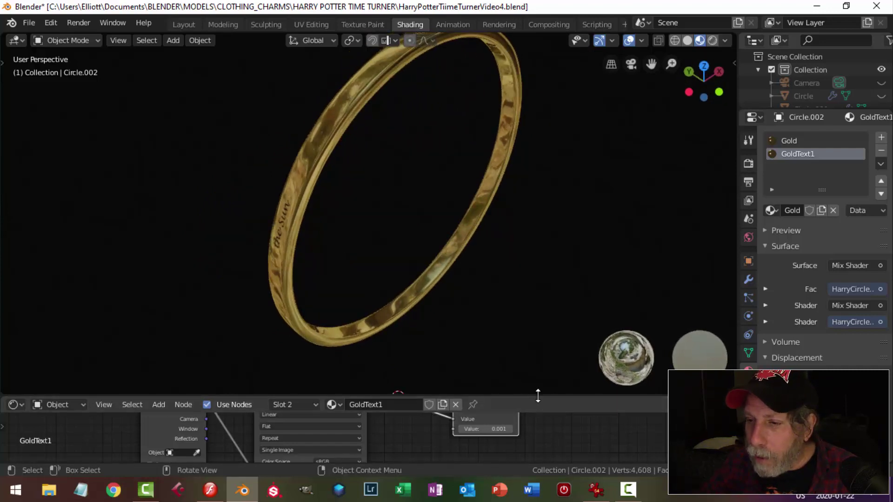
drag(537, 395, 535, 254)
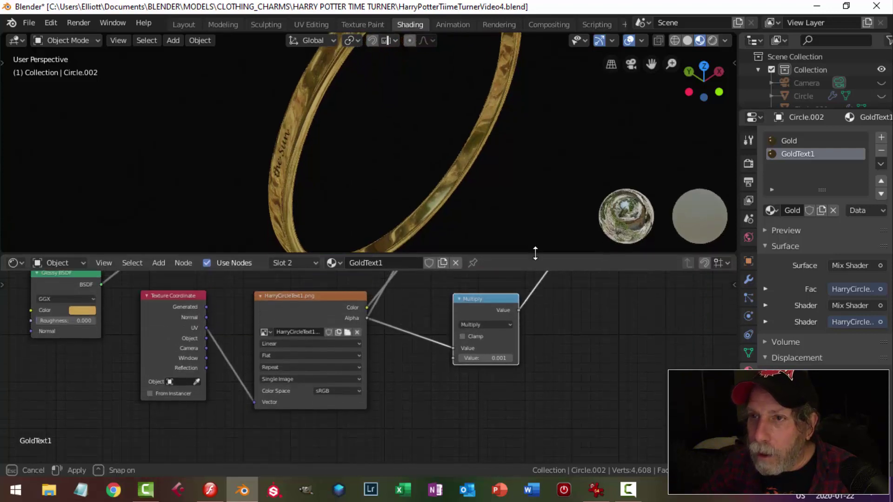
Switch to the UV Editing workspace and frame the ring's UV strips over the HarryCircleText1.png image.
click(308, 24)
mouse_move(544, 168)
middle_down()
mouse_move(534, 236)
mouse_move(523, 251)
mouse_move(512, 232)
middle_up()
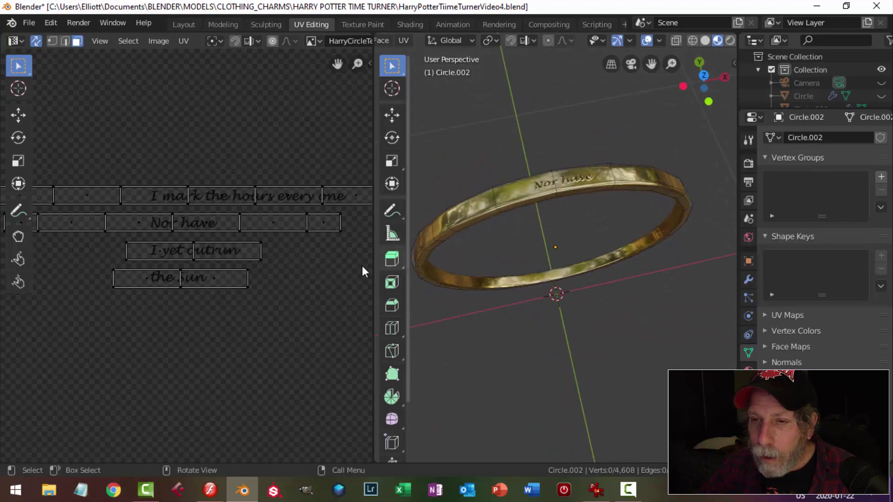
scroll(295, 270, down, 3)
scroll(315, 269, down, 1)
shift+middle_drag(305, 267, 255, 290)
scroll(294, 278, up, 2)
scroll(296, 272, down, 1)
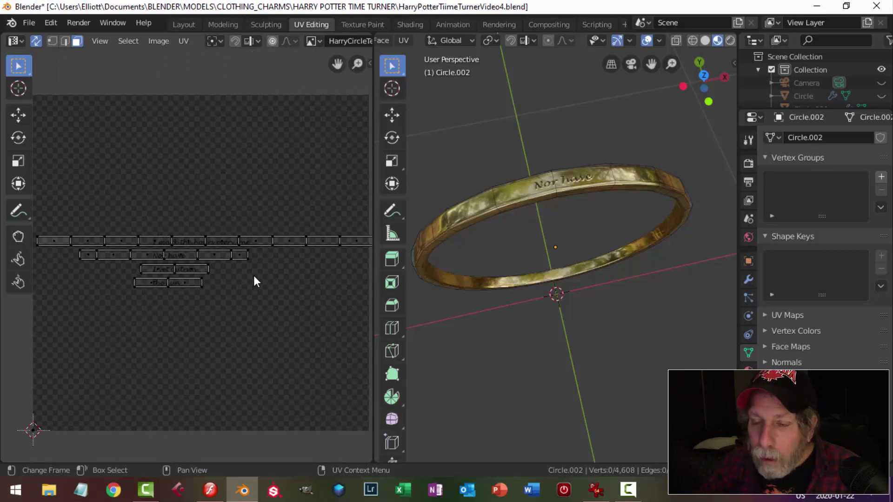
Select all the ring's UV faces to check how they cover the four text lines, and clear the selection.
key(a)
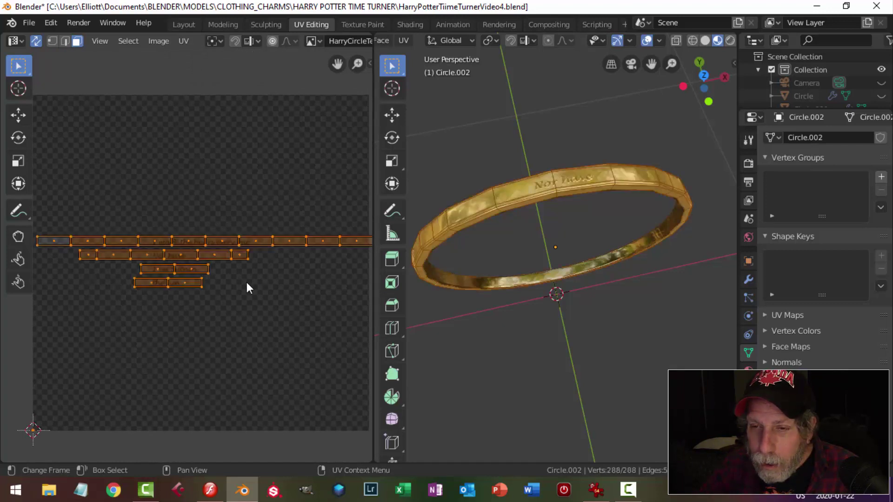
scroll(246, 283, up, 5)
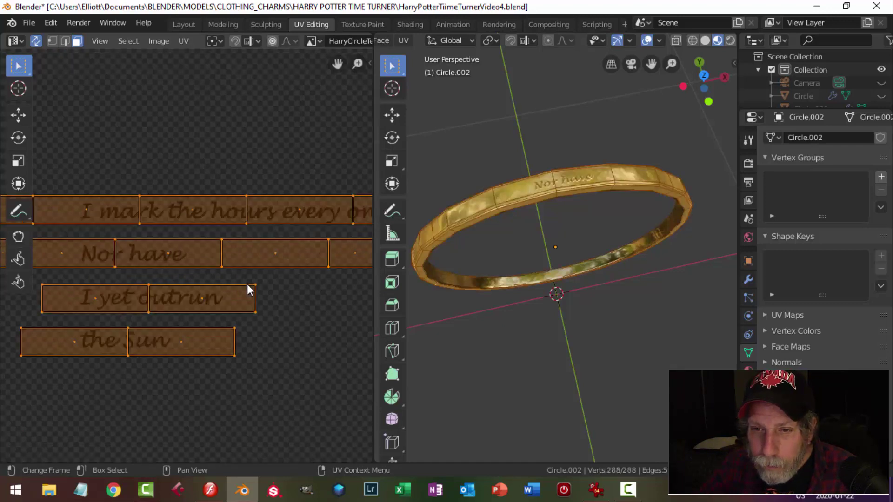
key(alt+a)
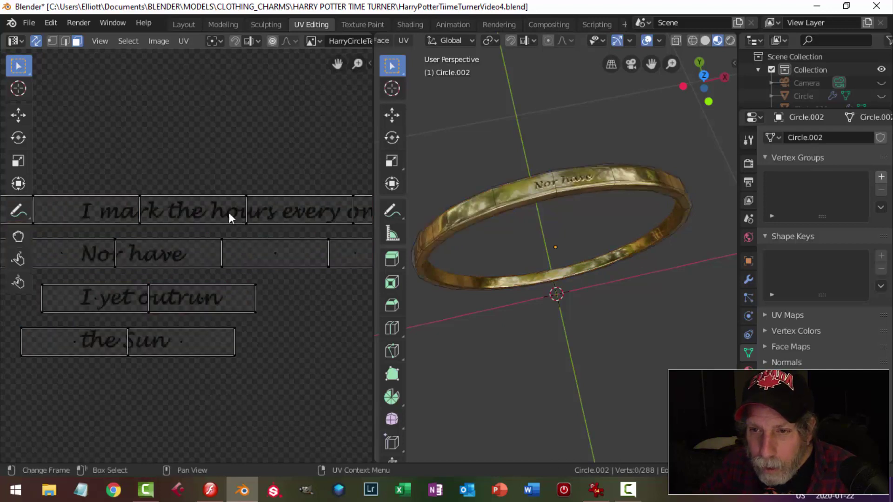
click(228, 213)
scroll(233, 218, down, 4)
key(alt+a)
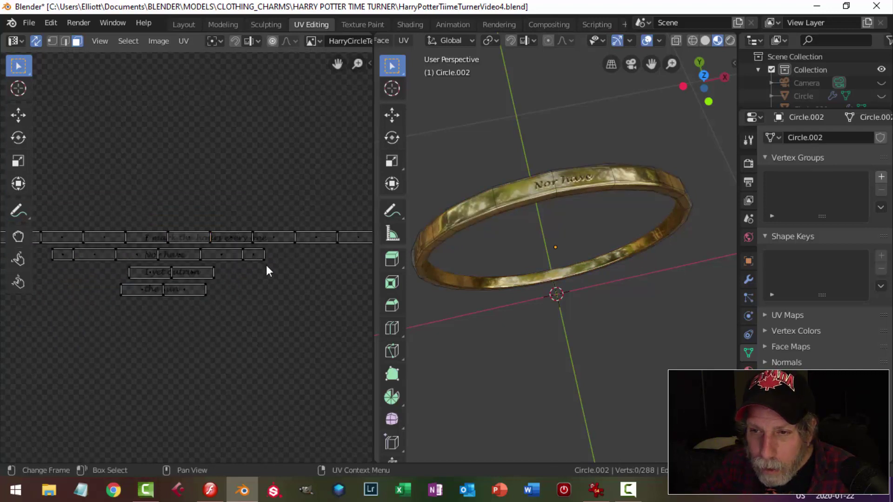
scroll(265, 267, down, 3)
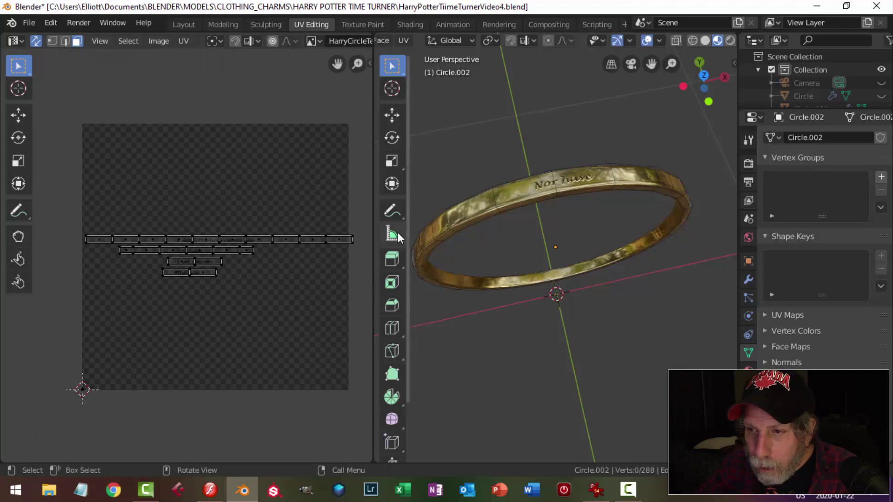
Widen the UV editor and select the top UV strip covering "I mark the hours every one" for comparison with the ring.
drag(372, 237, 474, 236)
mouse_move(665, 241)
middle_down()
mouse_move(660, 255)
mouse_move(618, 233)
mouse_move(621, 223)
mouse_move(614, 312)
mouse_move(592, 250)
mouse_move(610, 258)
mouse_move(663, 244)
middle_up()
scroll(287, 262, up, 2)
scroll(287, 263, down, 1)
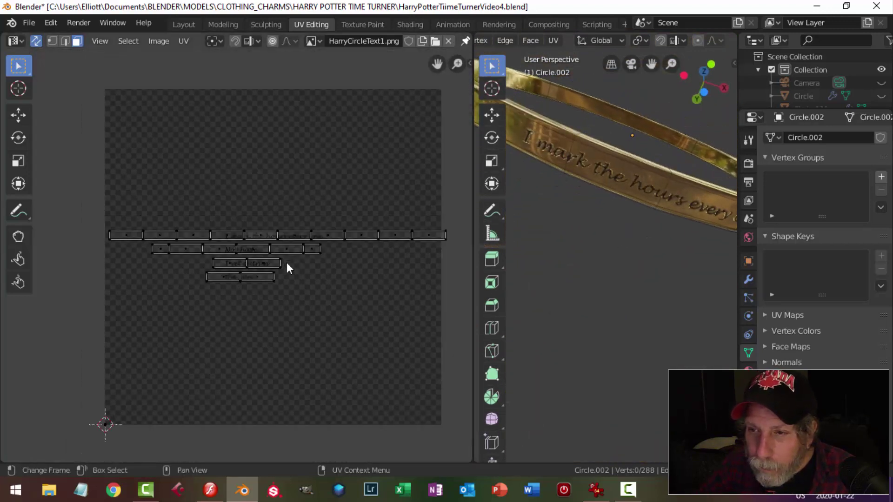
drag(58, 215, 447, 244)
scroll(322, 275, up, 7)
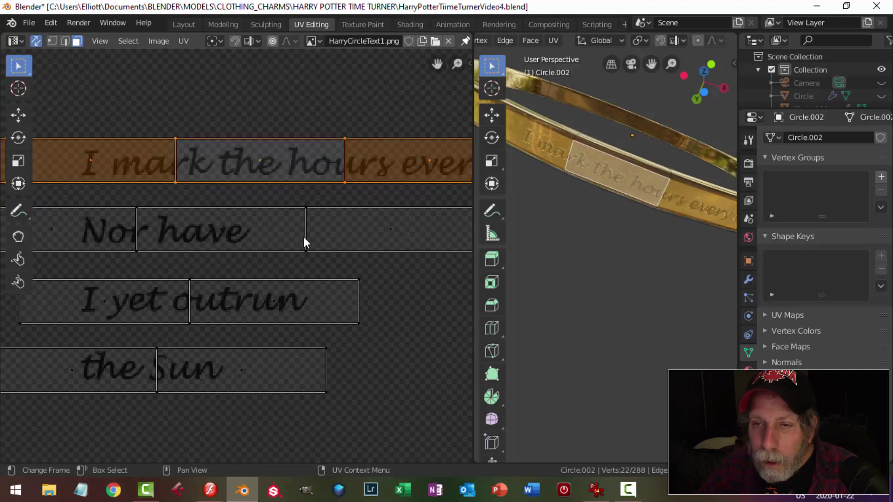
Move the top UV strip, "I mark the hours every one", down about 0.0008 along Y and clear the selection.
key(g)
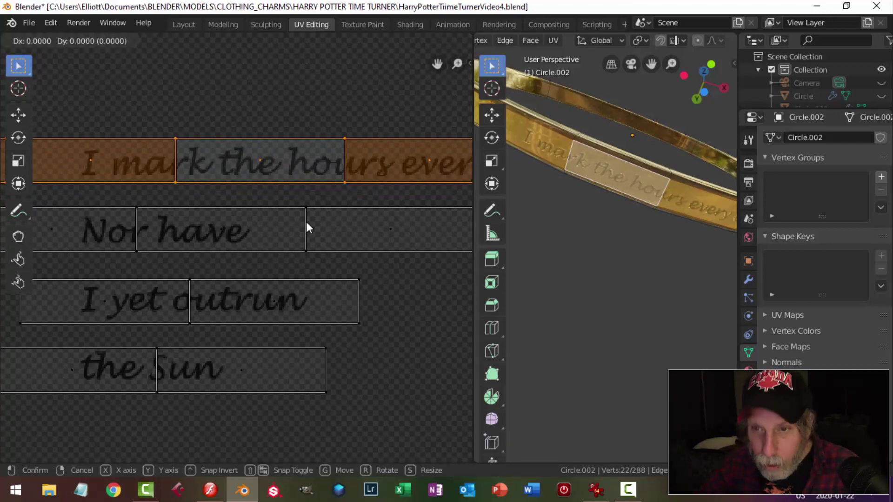
key(y)
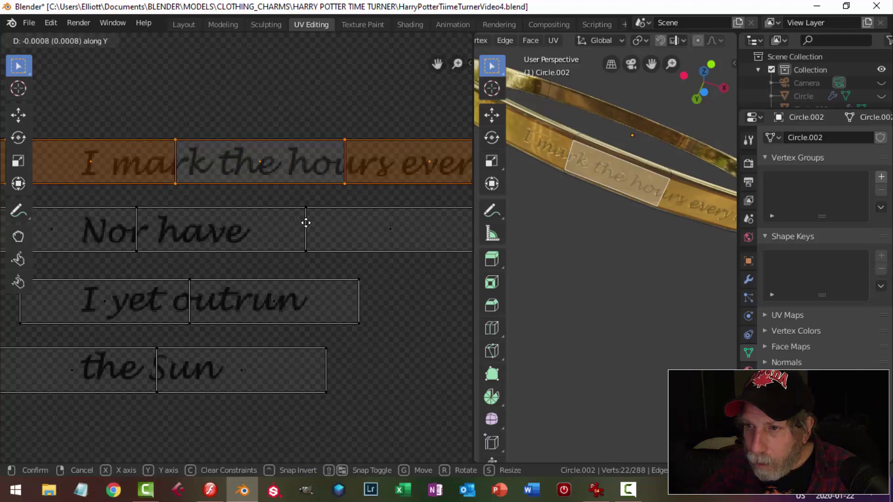
click(306, 223)
key(alt+a)
scroll(185, 225, down, 5)
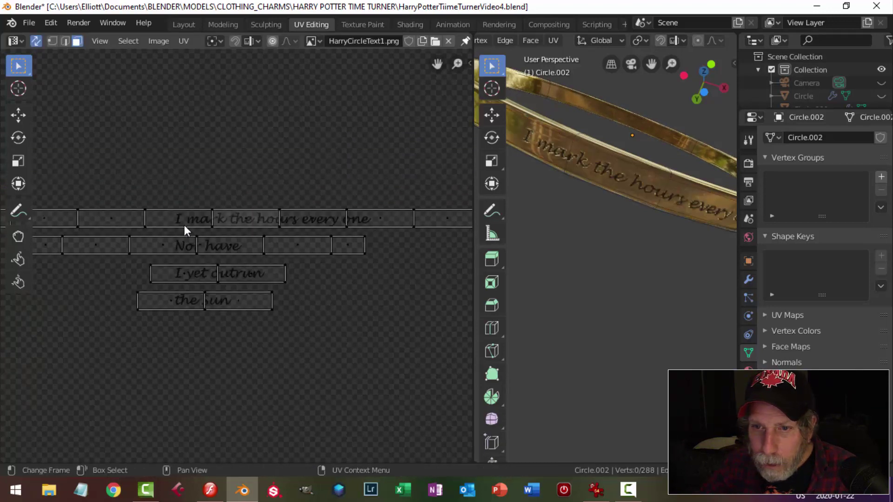
Select the "Nor have" UV strip and move it down about 0.0012 along Y.
key(b)
drag(52, 237, 353, 259)
scroll(307, 265, up, 4)
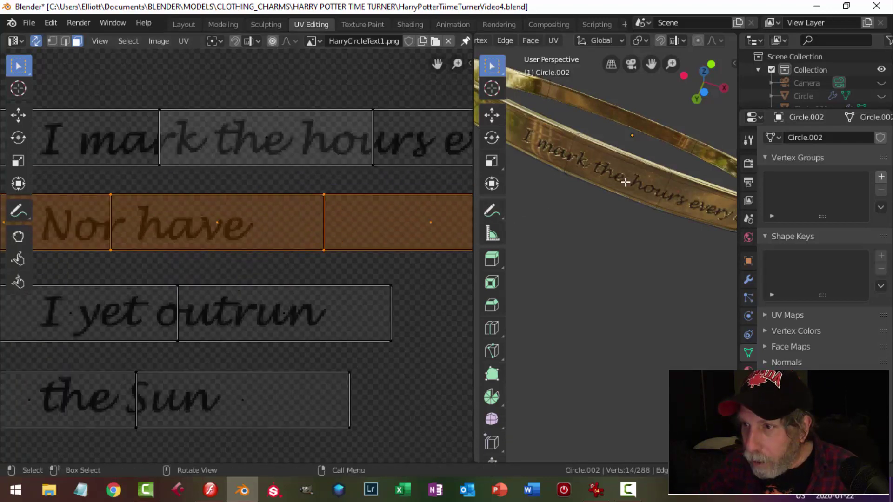
key(g)
key(y)
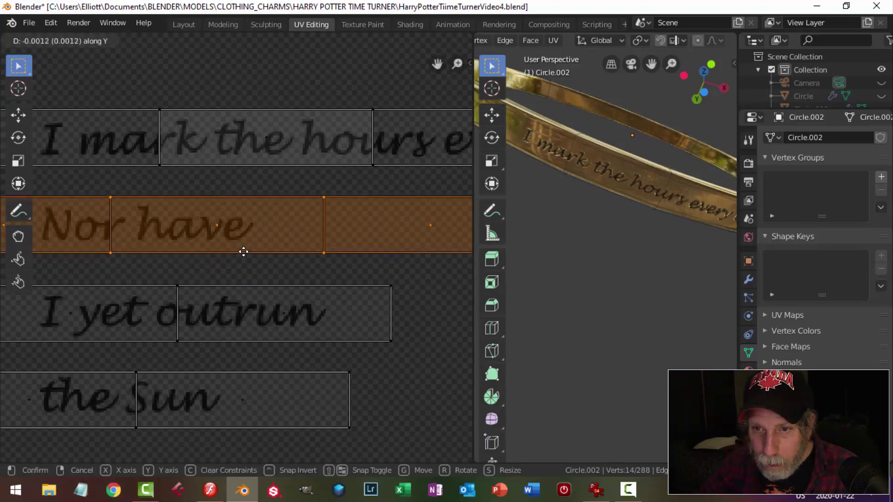
click(405, 249)
Select the "I mark the hours every one" UV strip and shrink its height along Y to fit the lettering more tightly.
drag(355, 242, 404, 258)
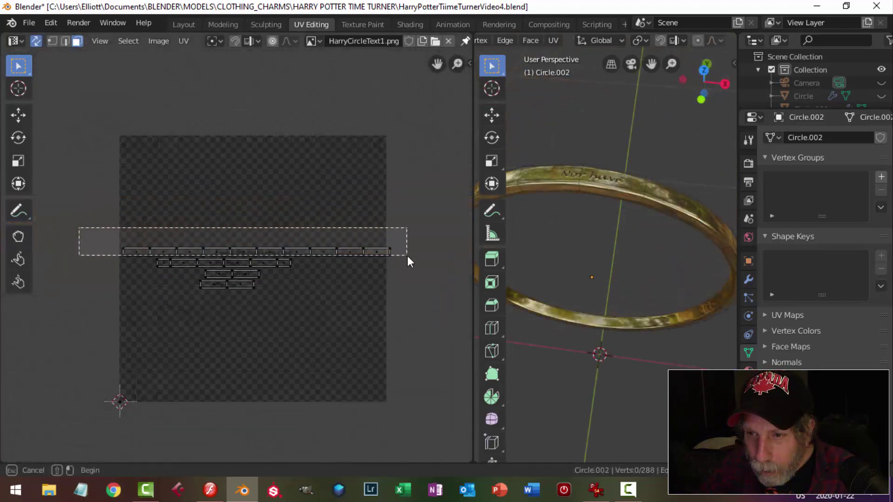
scroll(351, 289, up, 9)
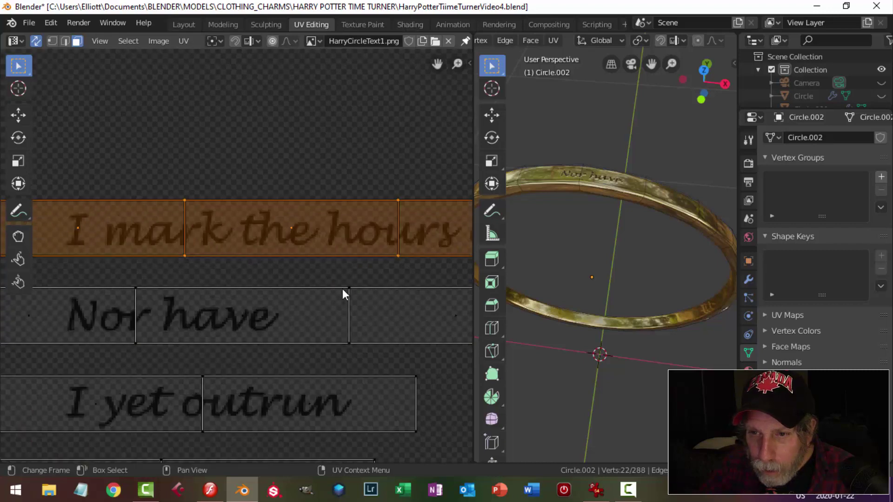
scroll(342, 289, up, 1)
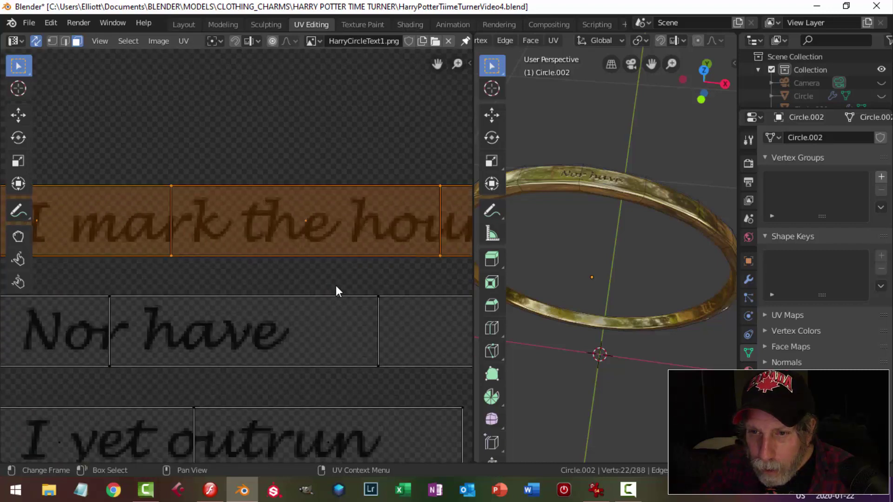
key(s)
key(y)
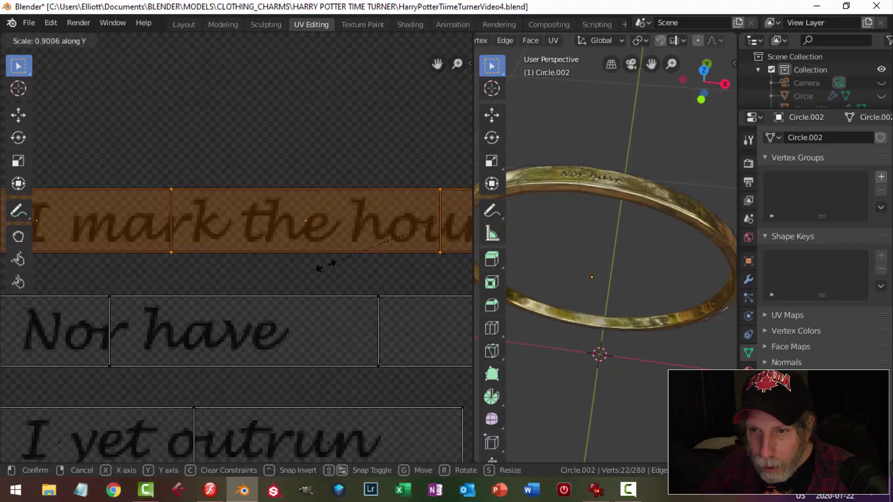
click(342, 259)
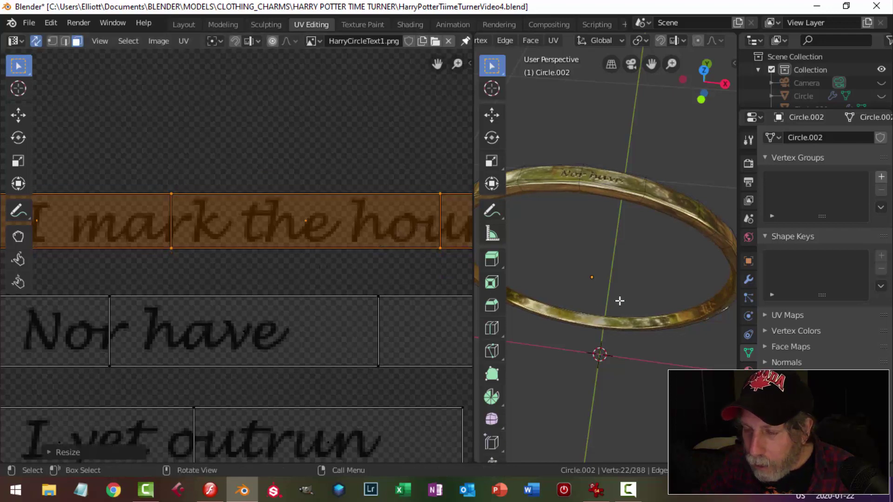
middle_drag(624, 311, 628, 225)
scroll(627, 225, down, 2)
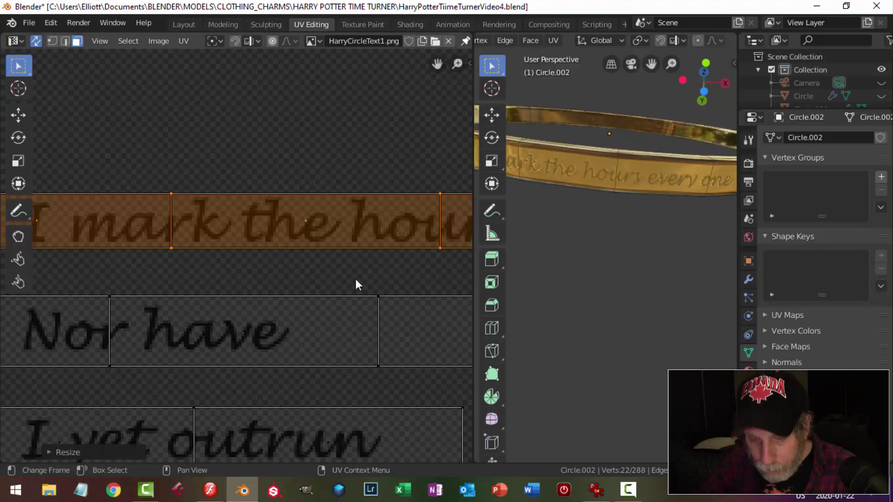
Shift the narrowed top UV strip slightly down along Y to centre its text line, and clear the selection.
key(g)
key(y)
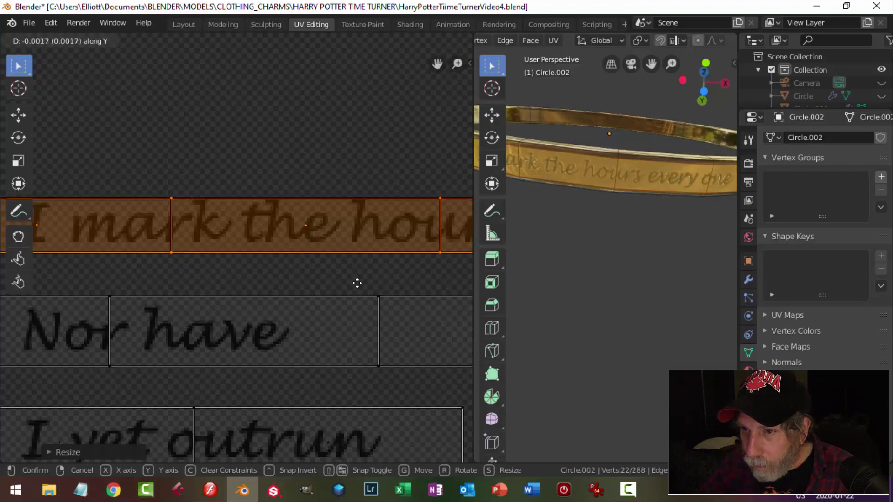
click(357, 281)
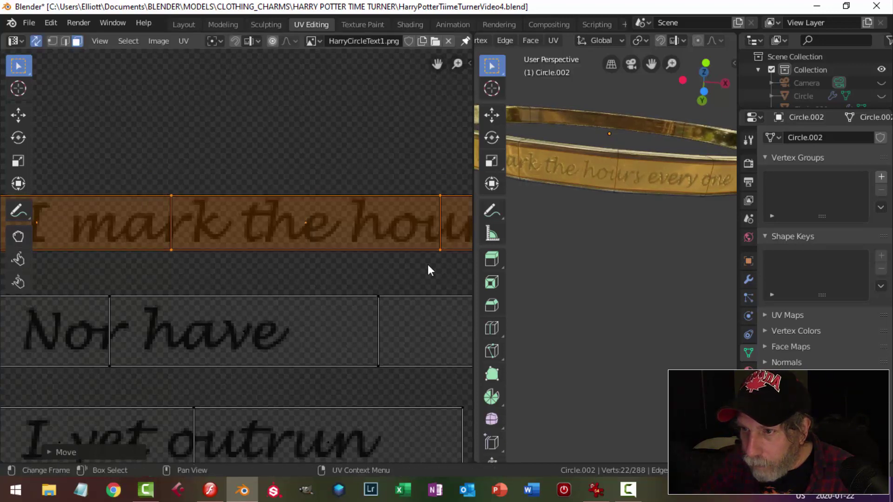
key(alt+a)
scroll(605, 252, down, 6)
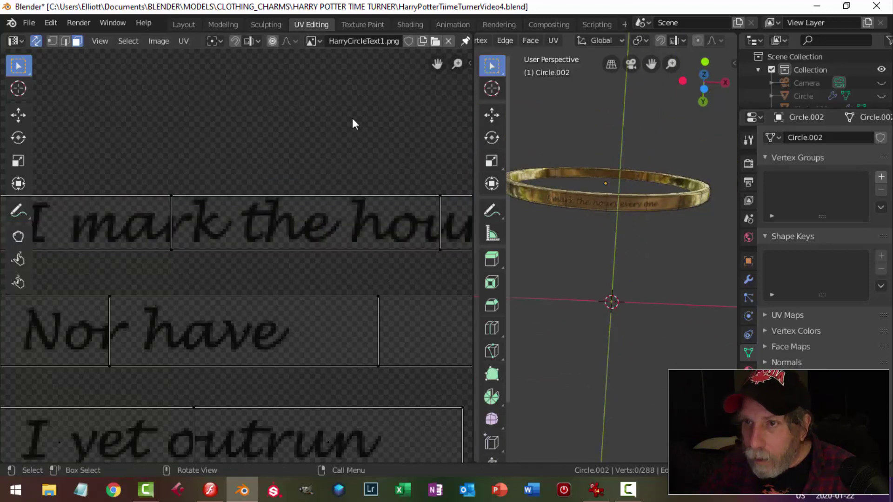
Leave Edit Mode and unhide all objects to see the inscribed ring within the complete Time Turner.
key(Tab)
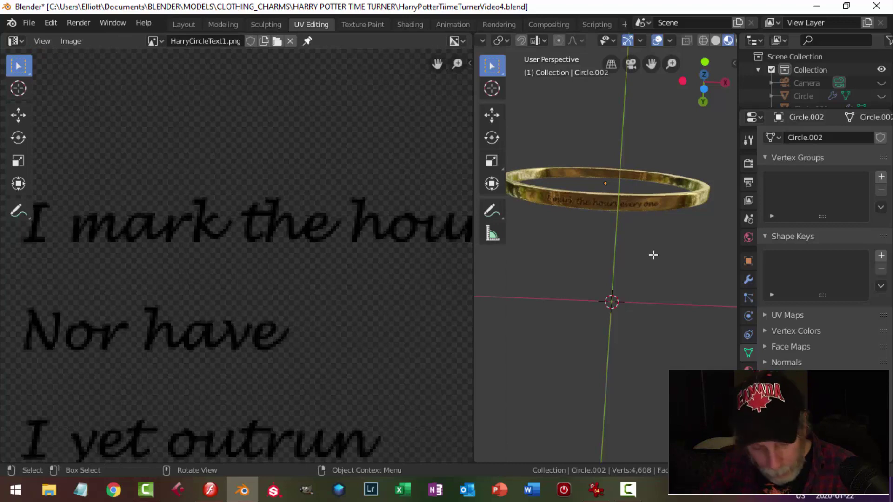
key(alt+h)
middle_drag(647, 249, 617, 225)
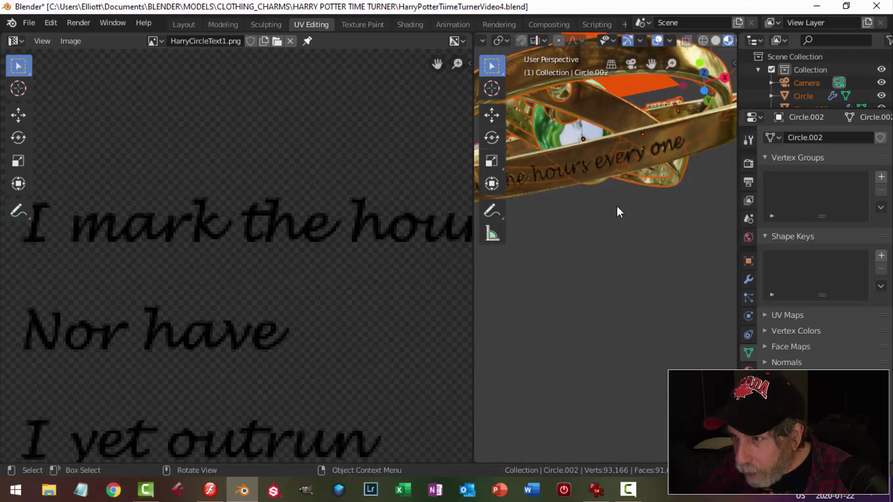
Return the ring to Edit Mode, select the "I mark the hours every one" UV strip and nudge it slightly down along Y.
key(Tab)
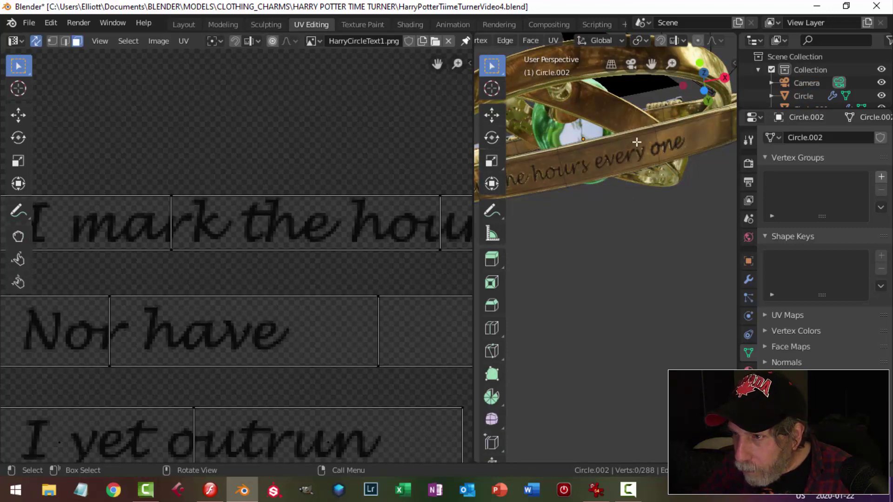
scroll(303, 256, down, 7)
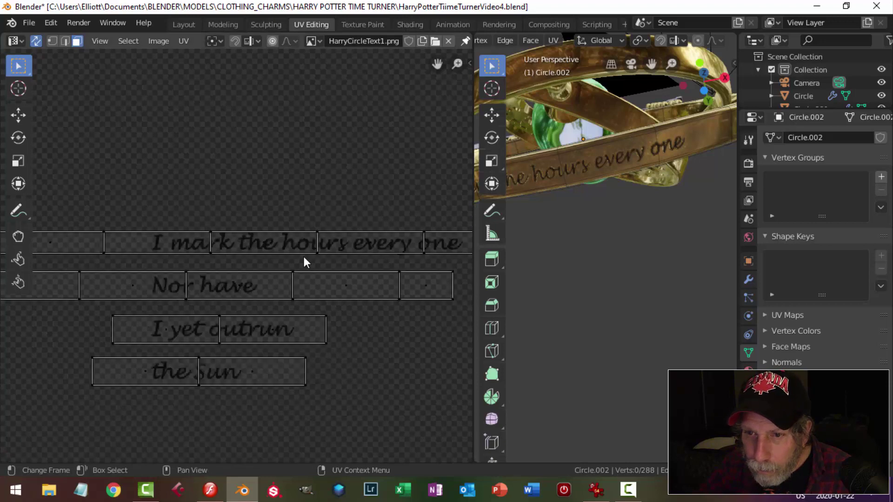
scroll(300, 256, down, 3)
key(b)
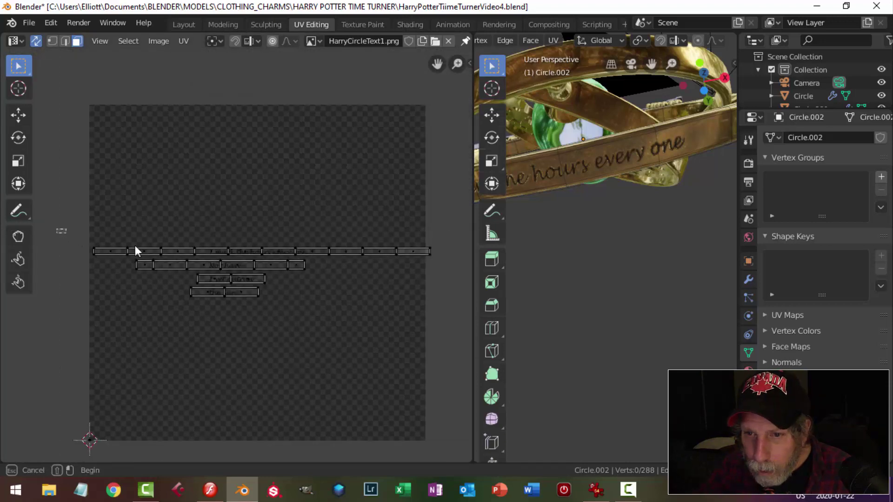
drag(57, 229, 438, 257)
scroll(323, 282, up, 4)
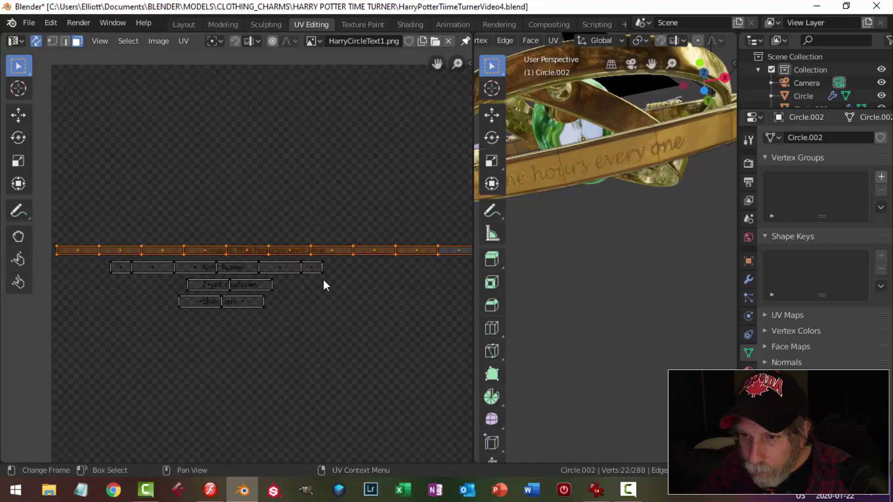
scroll(410, 278, up, 5)
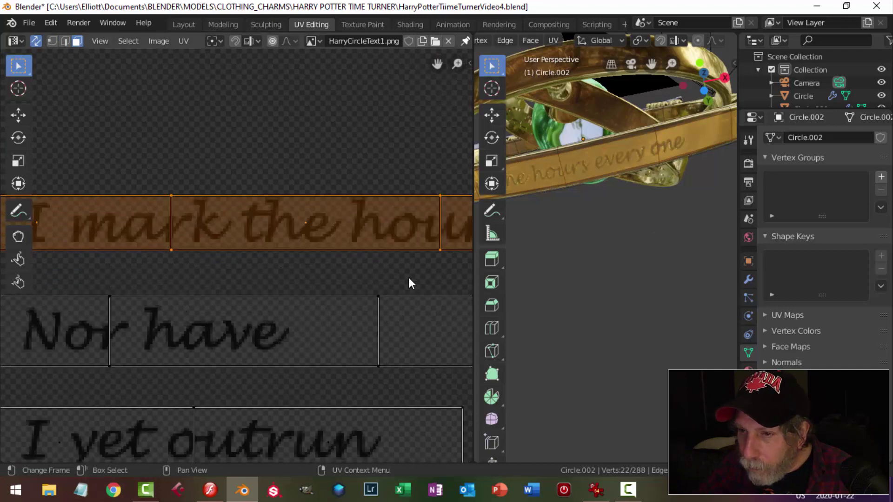
scroll(380, 276, up, 2)
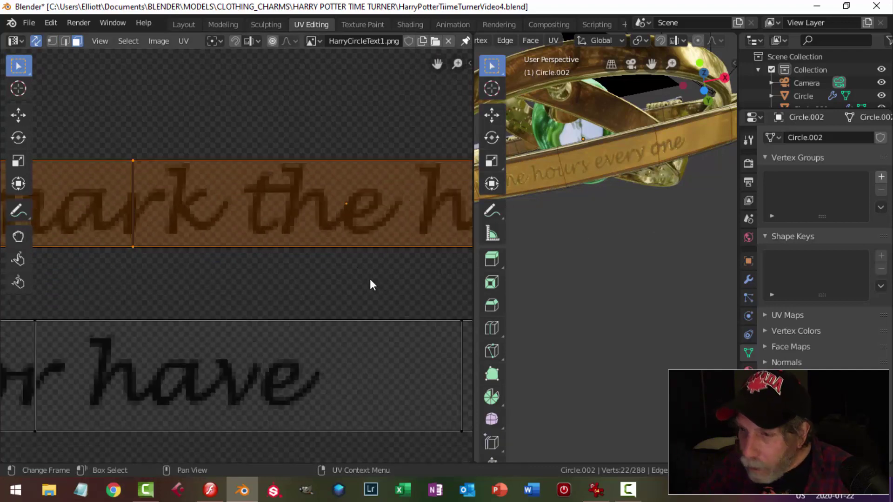
key(g)
key(y)
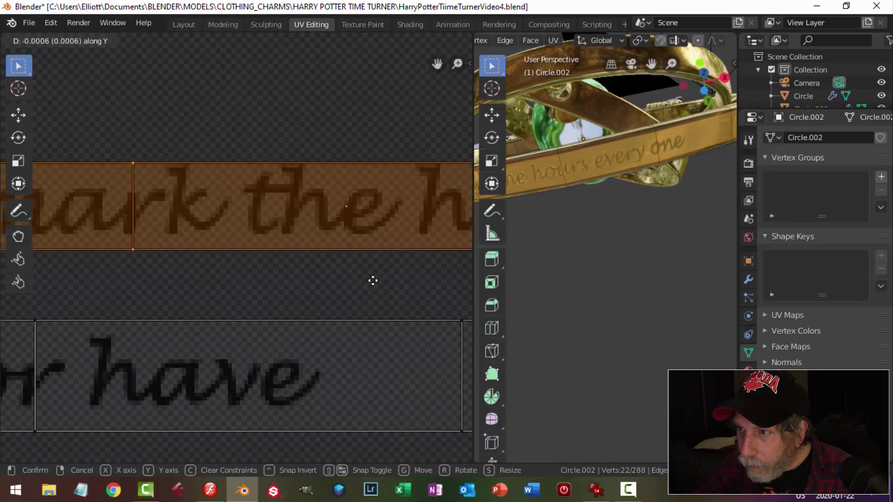
click(372, 280)
Clear the face selection and examine the "I yet outrun" and "Nor have" inscriptions around the ring for size and centring.
middle_drag(618, 241, 664, 236)
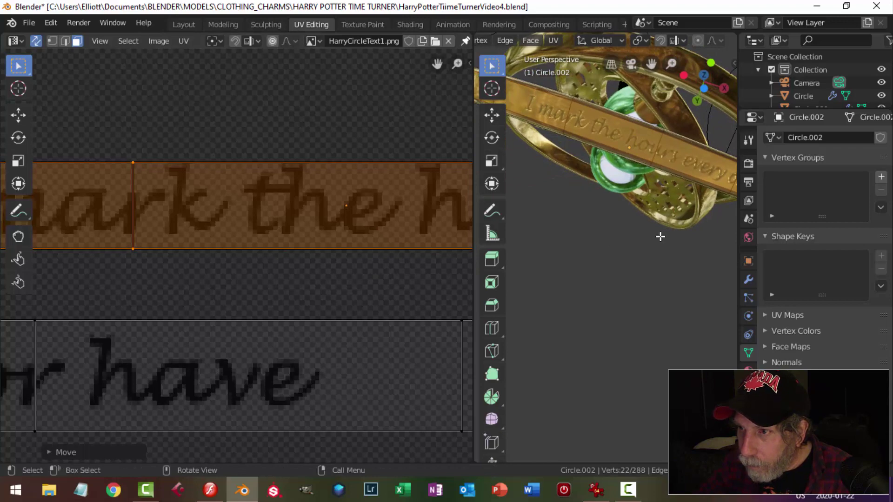
click(651, 238)
scroll(667, 206, up, 5)
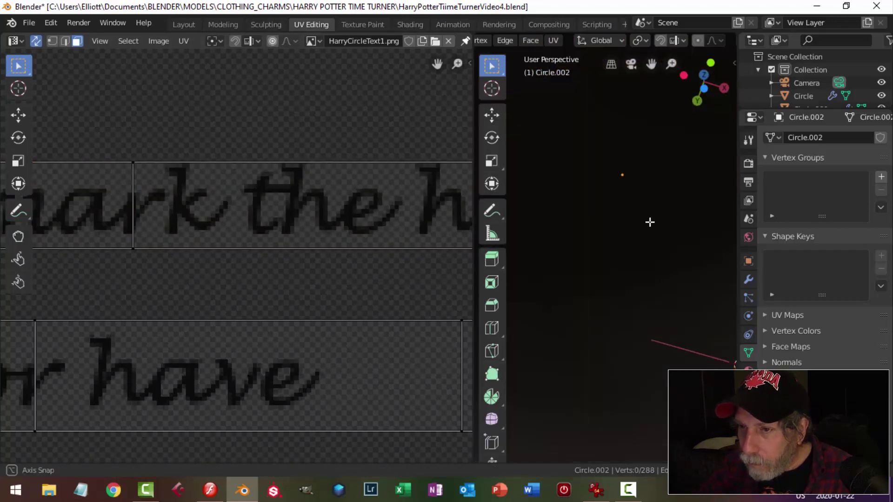
middle_drag(618, 230, 617, 279)
scroll(636, 250, up, 6)
middle_drag(636, 250, 605, 286)
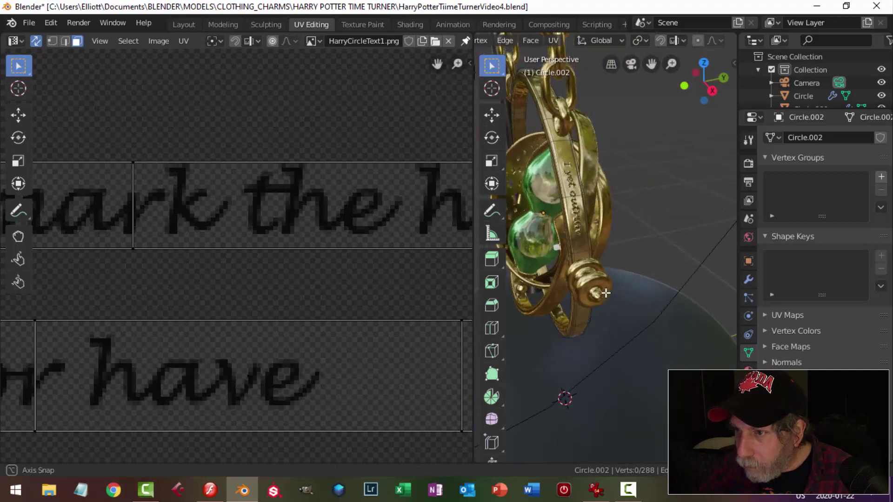
scroll(603, 293, up, 3)
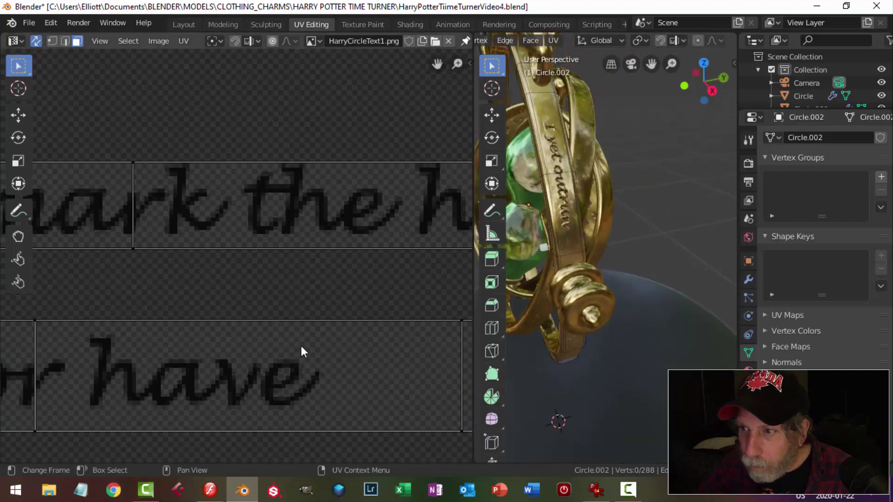
scroll(301, 346, down, 3)
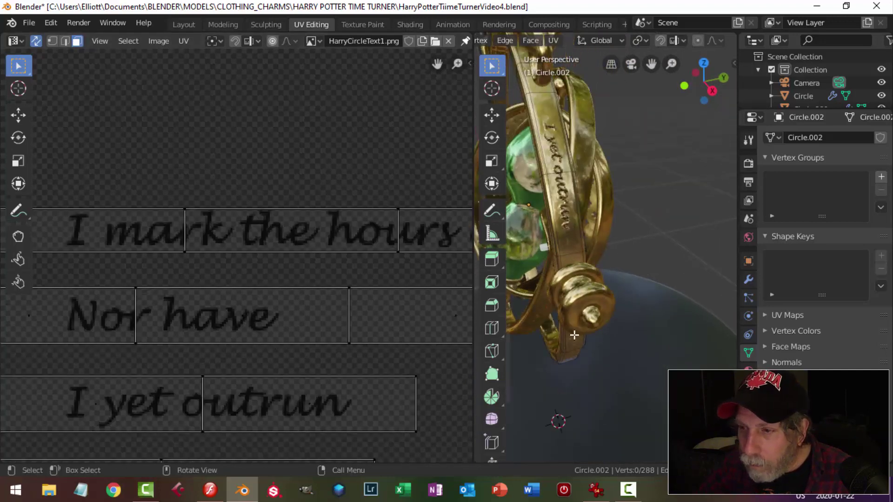
middle_drag(577, 333, 606, 314)
scroll(630, 323, down, 2)
scroll(696, 285, up, 5)
scroll(549, 315, down, 3)
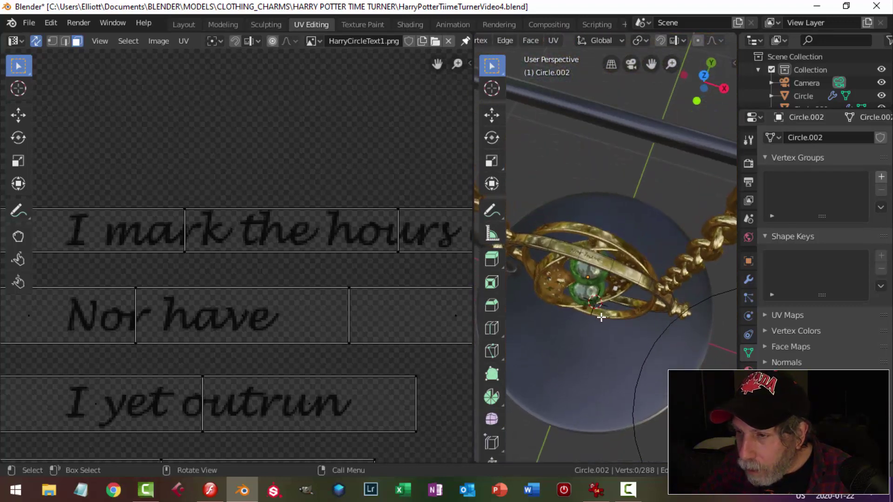
scroll(605, 314, up, 3)
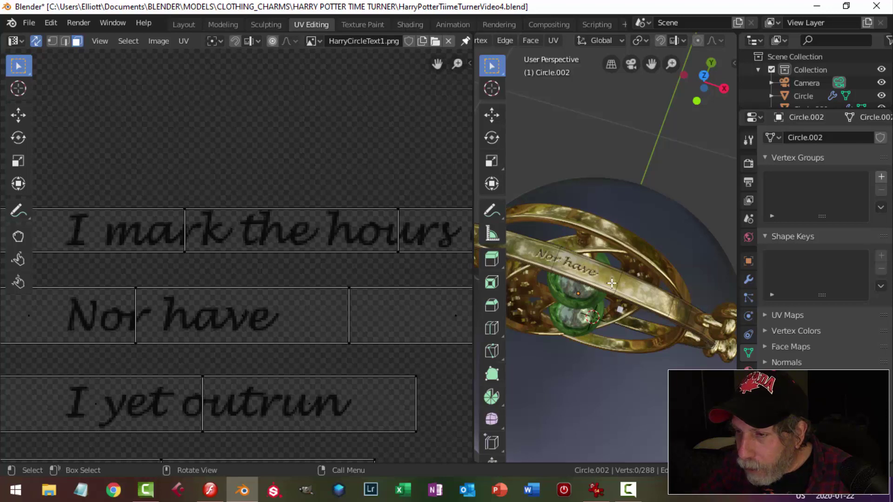
Select all faces of the long UV strip on "Nor have" and park it along Y below "the Sun".
click(641, 298)
shift+click(583, 275)
middle_drag(584, 275, 622, 275)
shift+click(614, 209)
shift+click(599, 221)
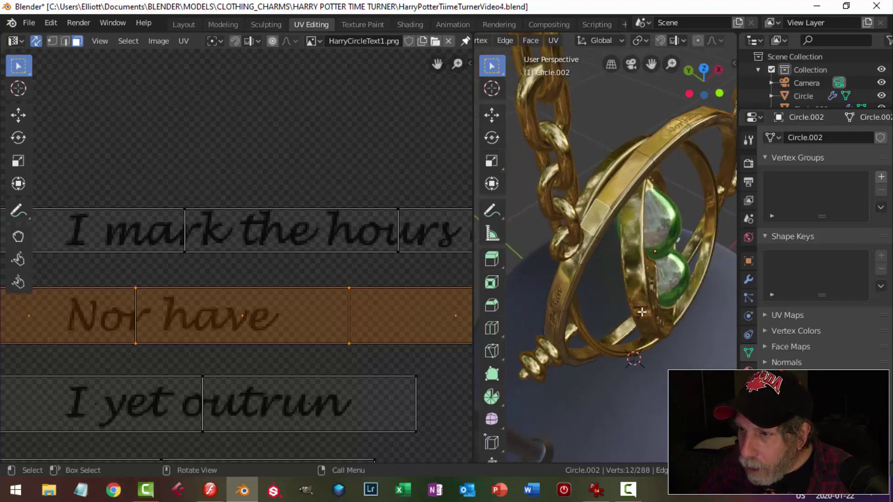
scroll(256, 360, down, 4)
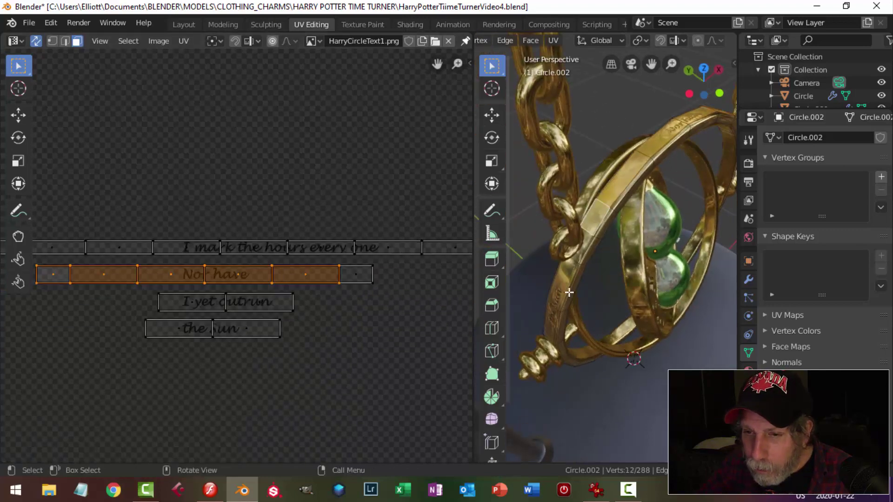
middle_drag(598, 294, 631, 224)
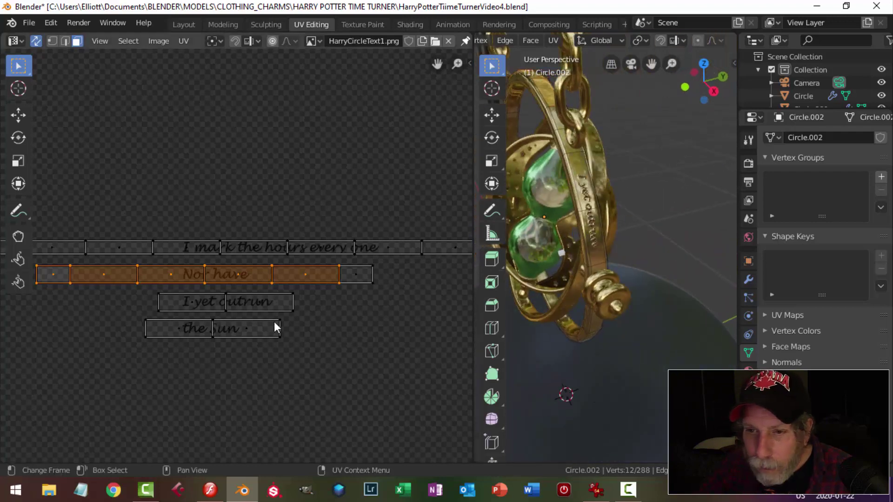
scroll(368, 348, up, 3)
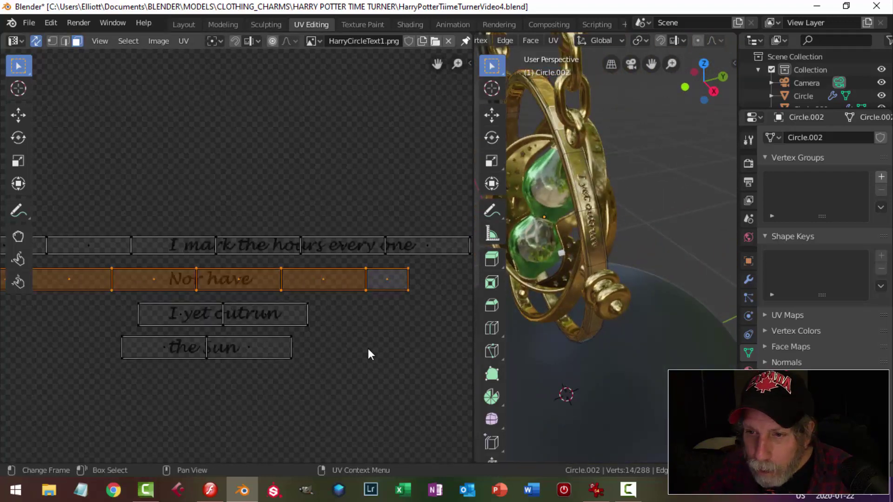
scroll(391, 346, down, 3)
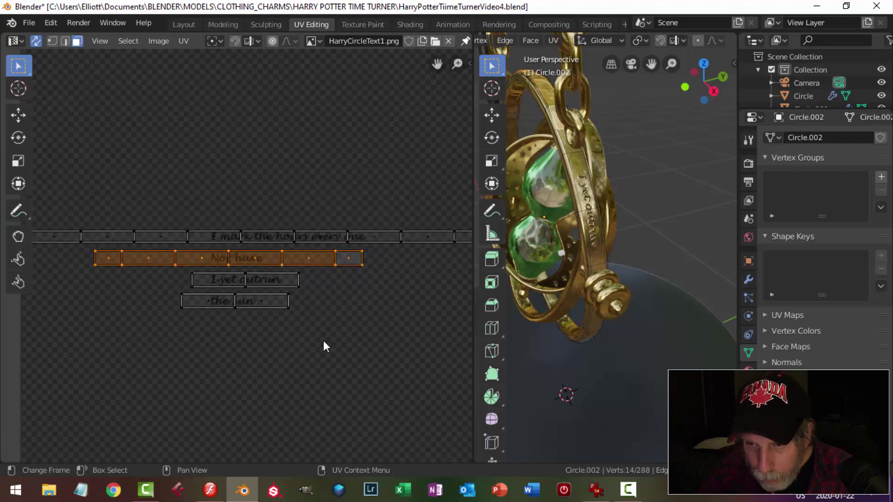
scroll(324, 345, up, 1)
key(g)
key(y)
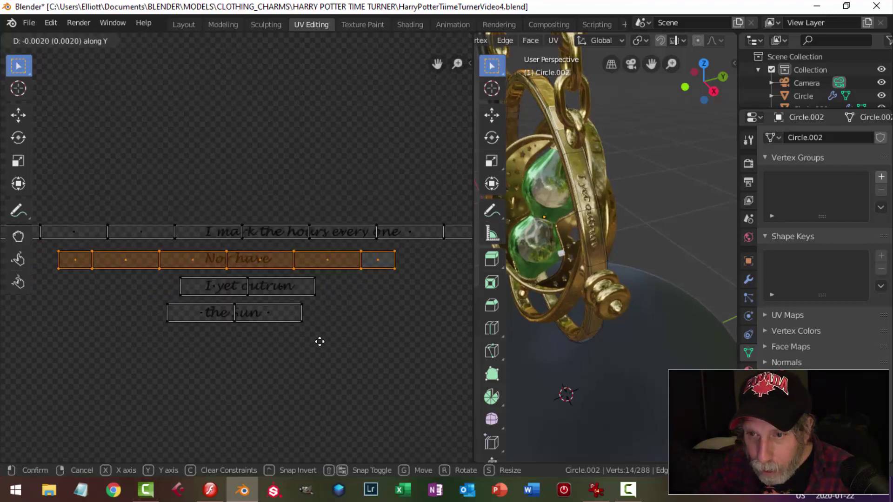
click(323, 419)
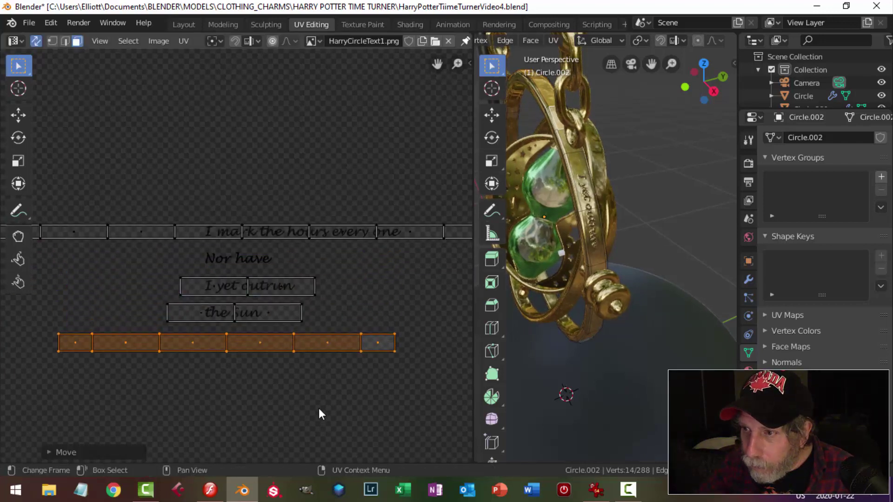
Move the two-face UV strip from "I yet outrun" up along Y by about 0.041 onto "Nor have".
click(269, 291)
shift+click(238, 291)
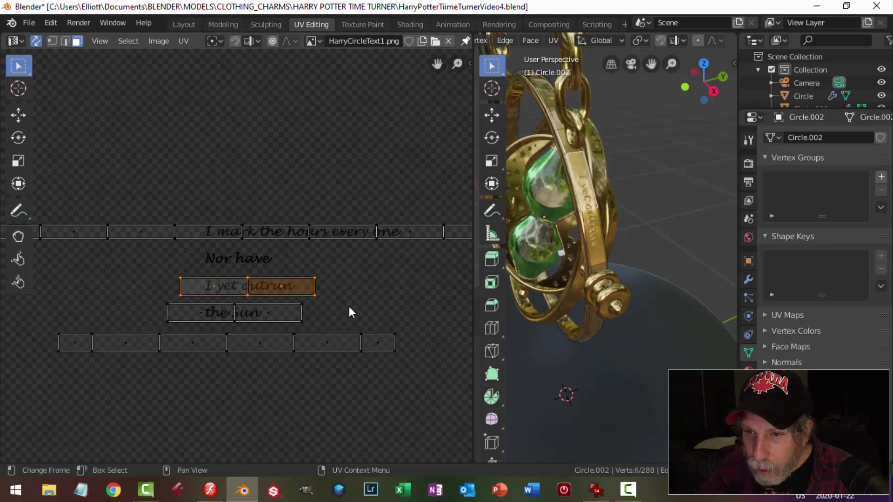
key(g)
key(y)
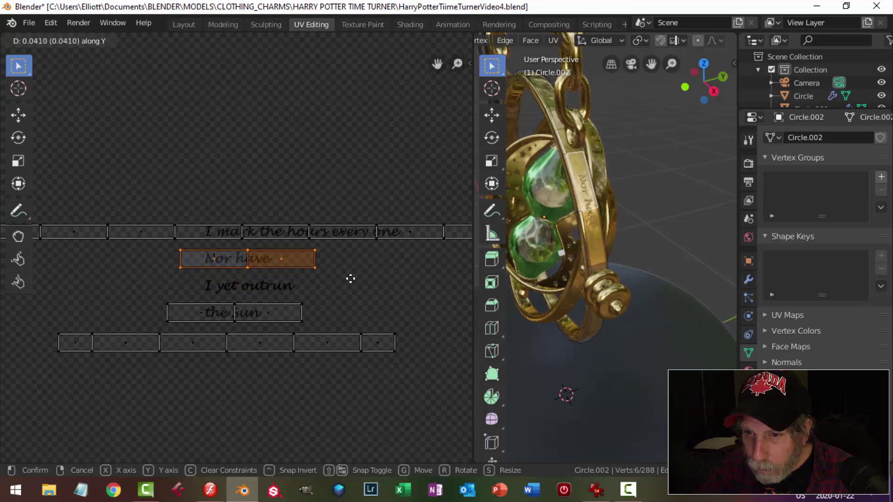
click(350, 279)
Select the whole parked UV strip and move it up along Y by about 0.083 onto "I yet outrun".
click(374, 342)
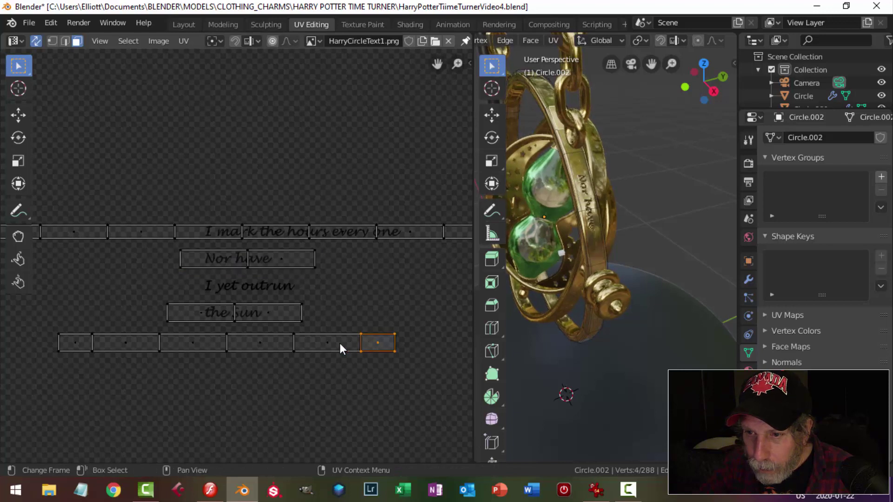
shift+click(263, 347)
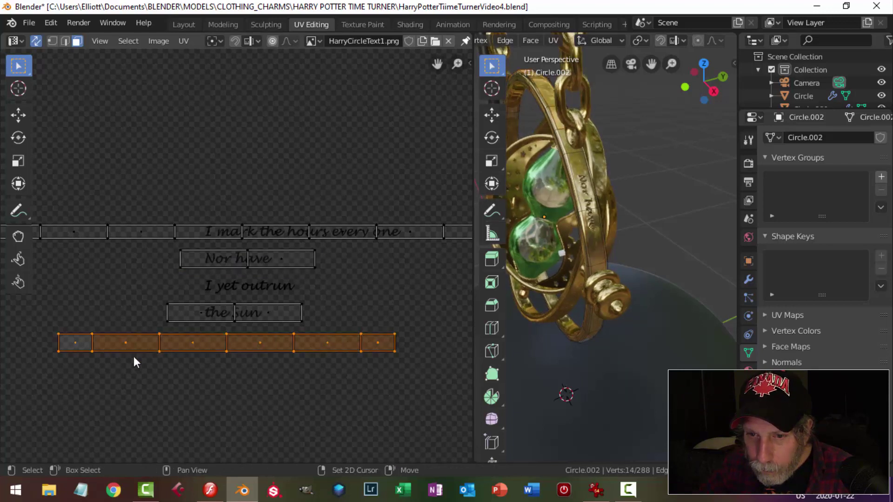
key(g)
key(y)
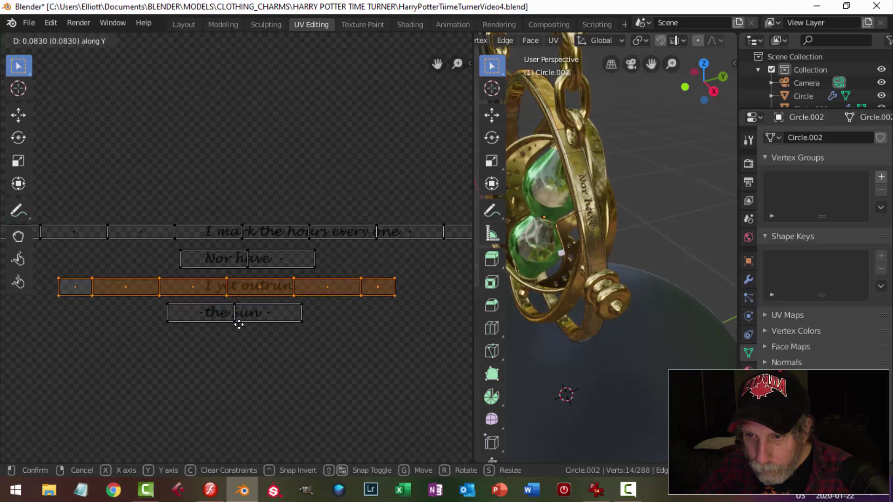
click(238, 325)
Clear the selection, check the swapped "Nor have" and "I yet outrun" inscriptions around the ring, and save the file.
middle_drag(604, 279, 670, 318)
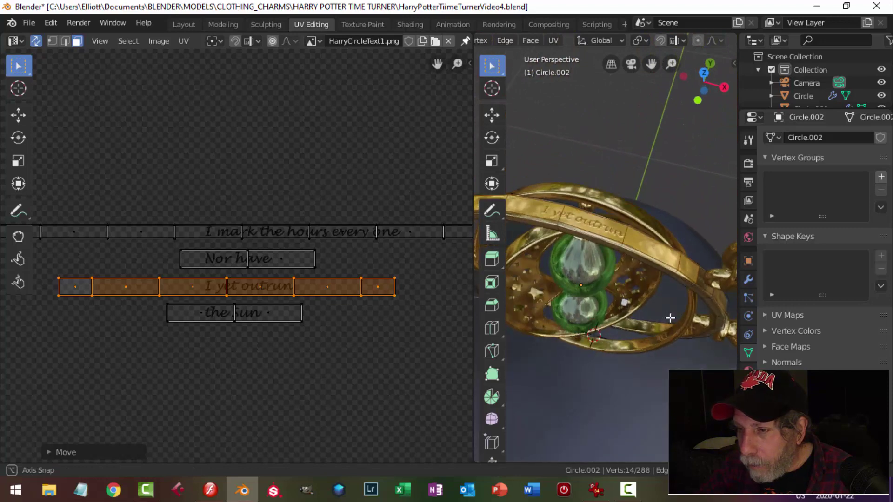
click(401, 331)
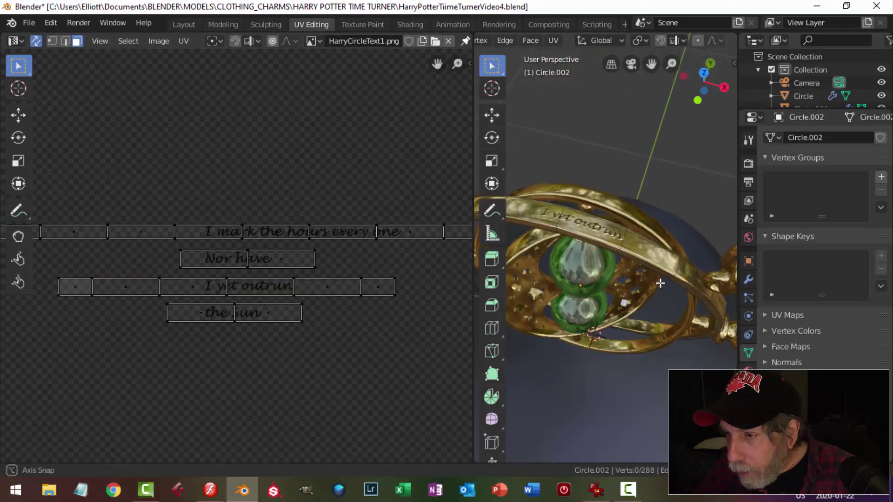
middle_drag(661, 283, 608, 305)
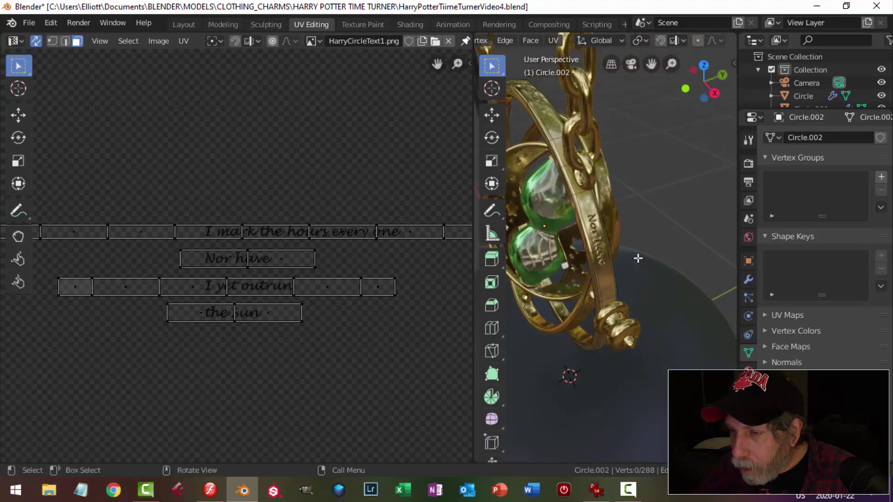
key(ctrl+s)
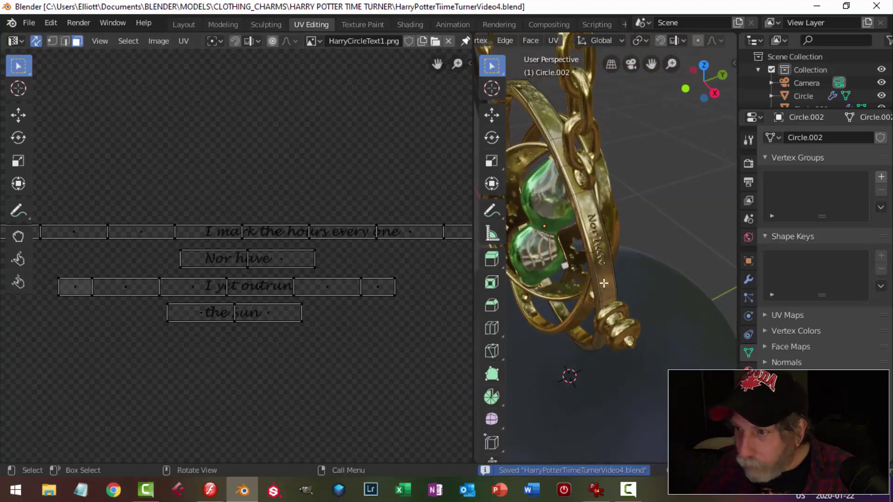
Flip the "Nor have" UV strip by moving its lower row of vertices up along Y past its upper edge.
click(283, 258)
shift+click(227, 262)
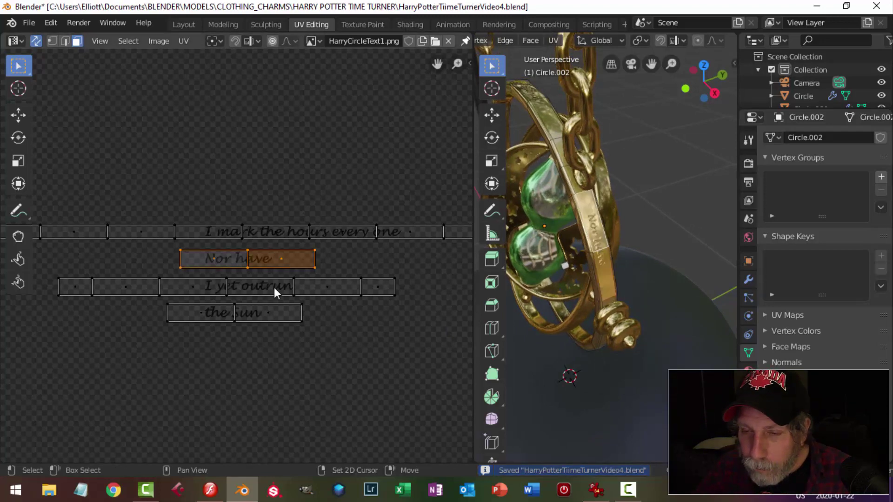
scroll(280, 301, up, 3)
scroll(280, 301, up, 1)
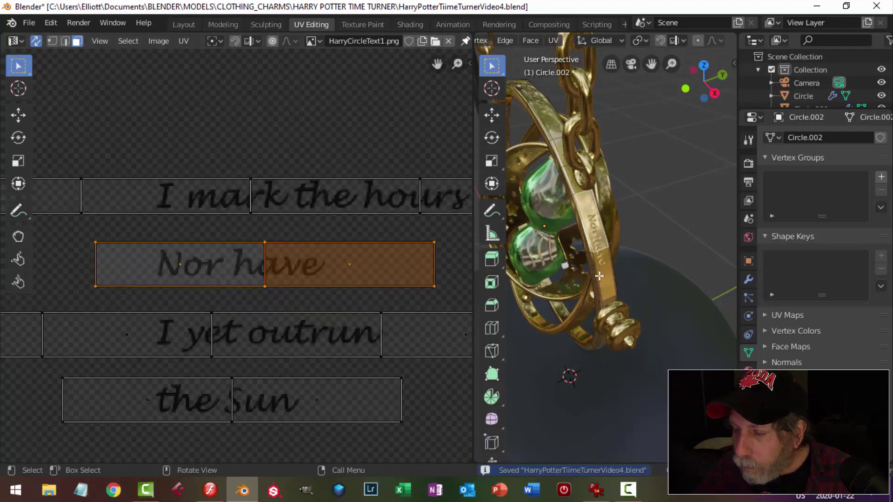
key(alt+a)
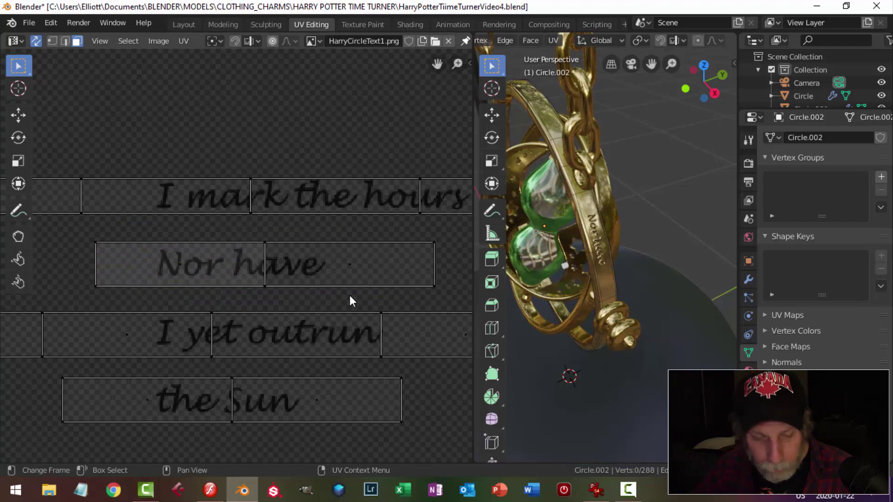
drag(71, 270, 451, 300)
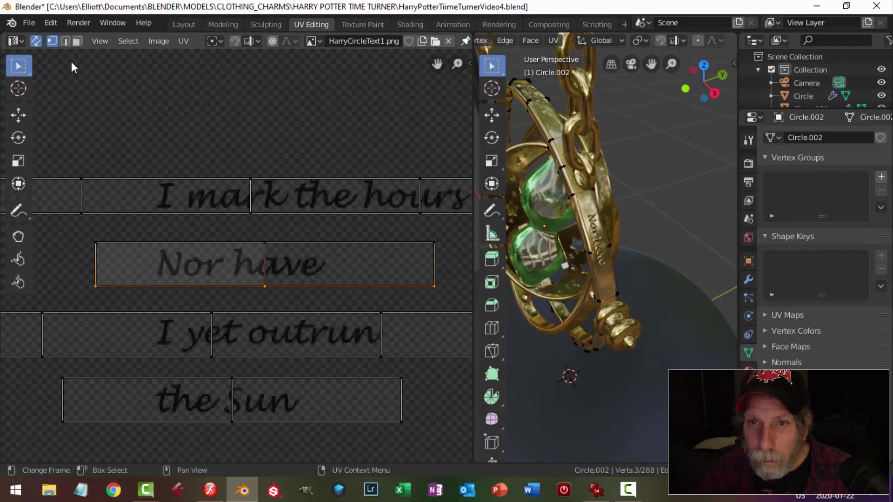
scroll(261, 223, down, 2)
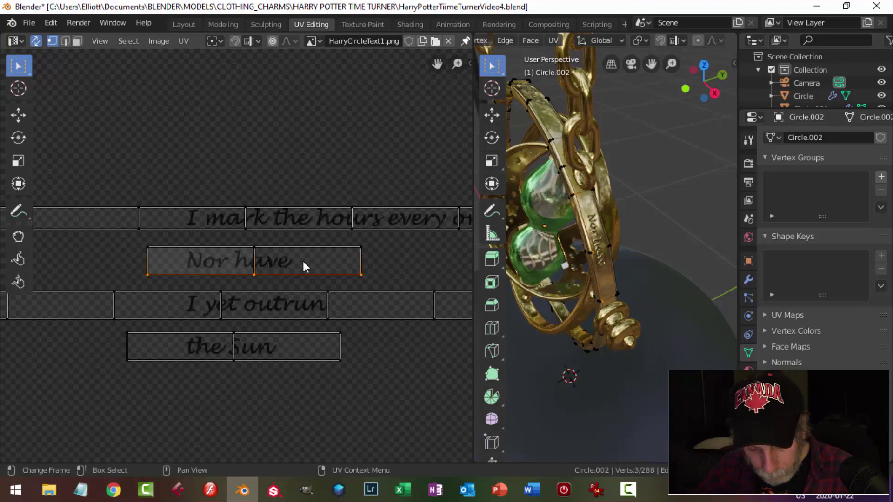
key(g)
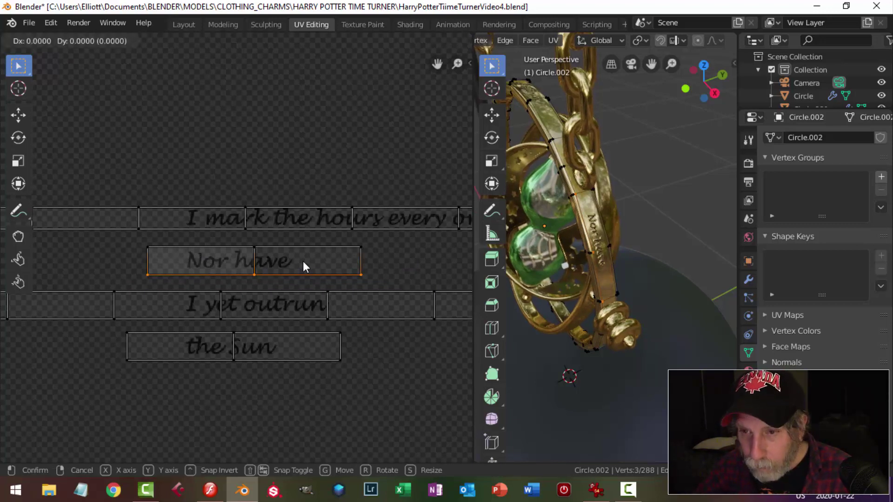
key(y)
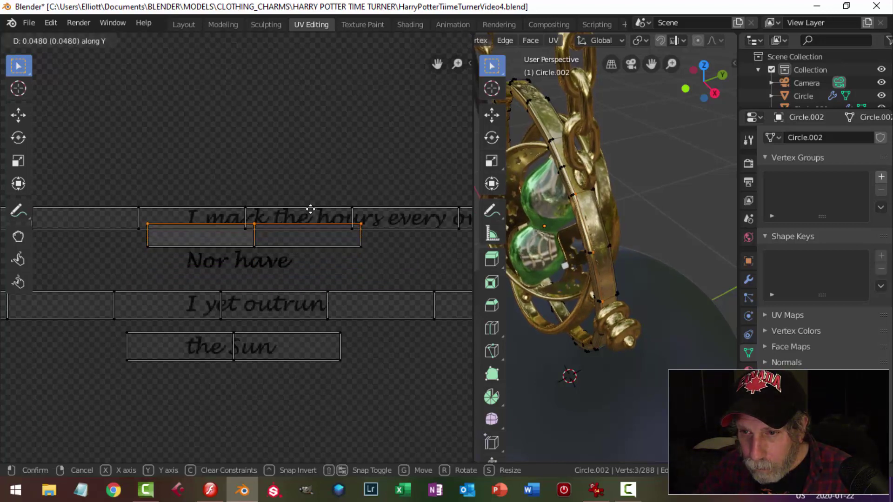
click(309, 208)
Select all six vertices of the flipped UV strip and move it down along Y, centring it back over "Nor have".
shift+click(152, 250)
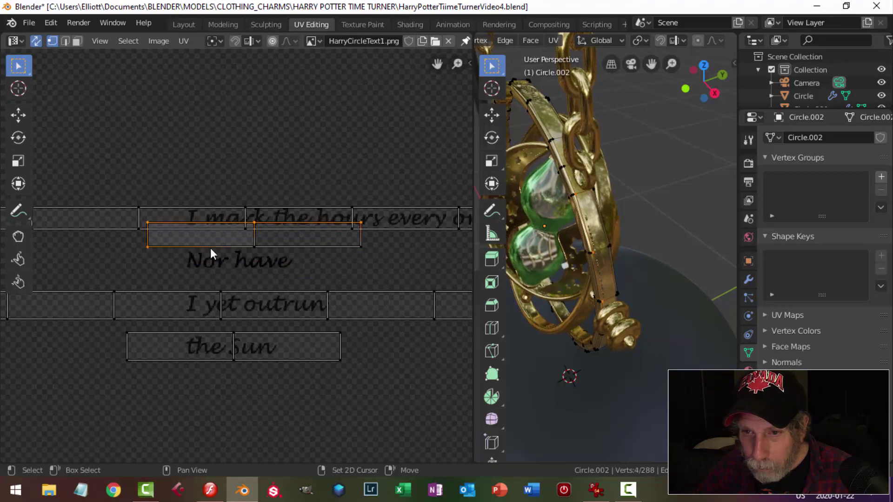
shift+click(264, 244)
shift+click(364, 249)
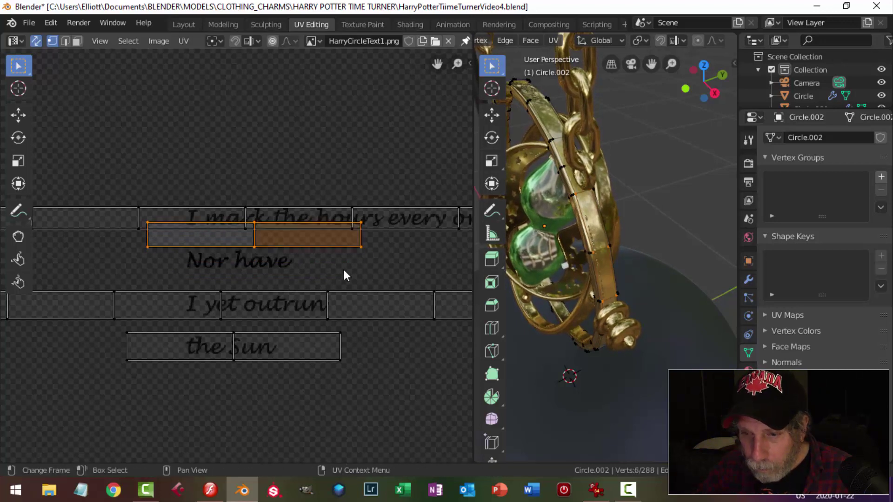
key(g)
key(y)
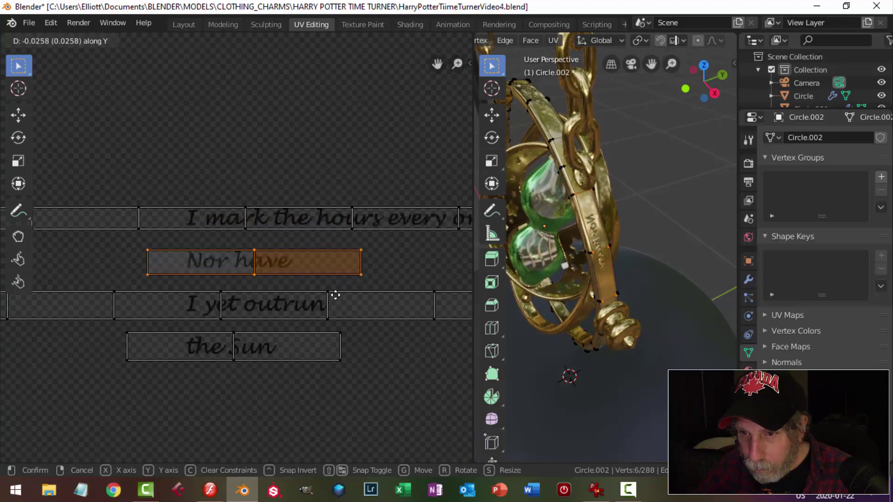
click(334, 295)
mouse_move(606, 265)
middle_down()
mouse_move(591, 261)
mouse_move(598, 266)
middle_up()
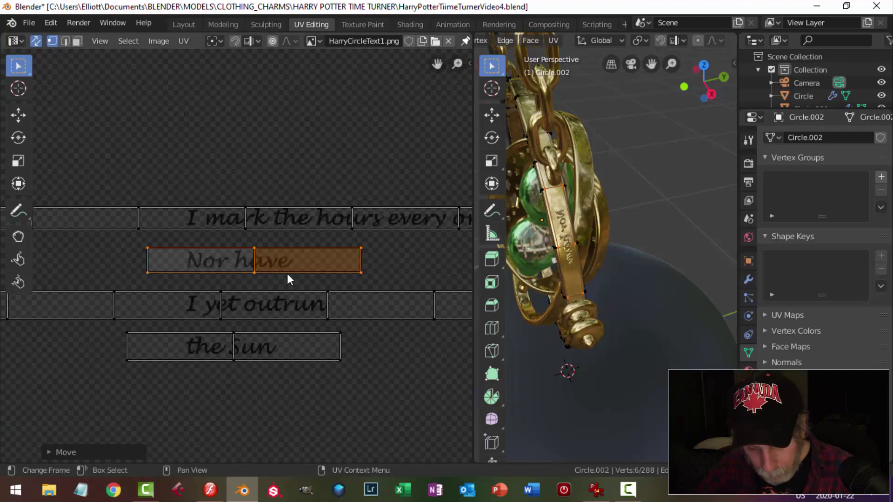
Try rotating the "Nor have" UV strip by 180°, then undo the rotation.
text(r18)
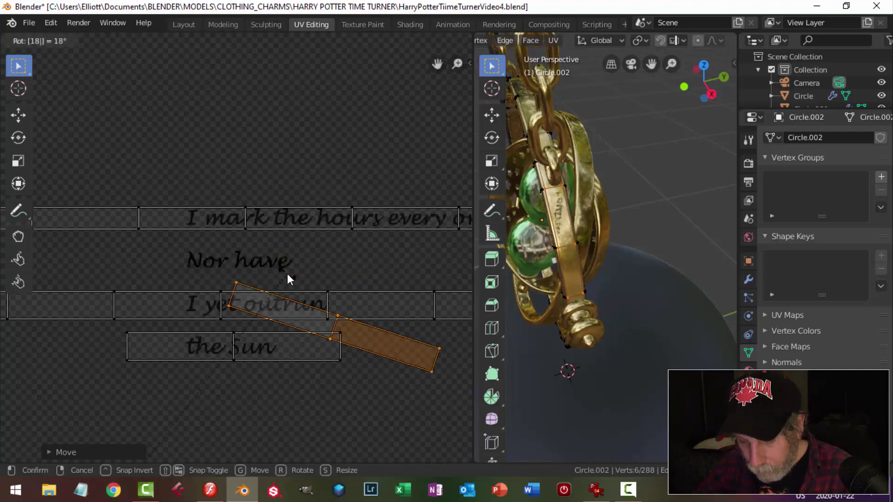
text(0)
key(Return)
scroll(317, 283, down, 2)
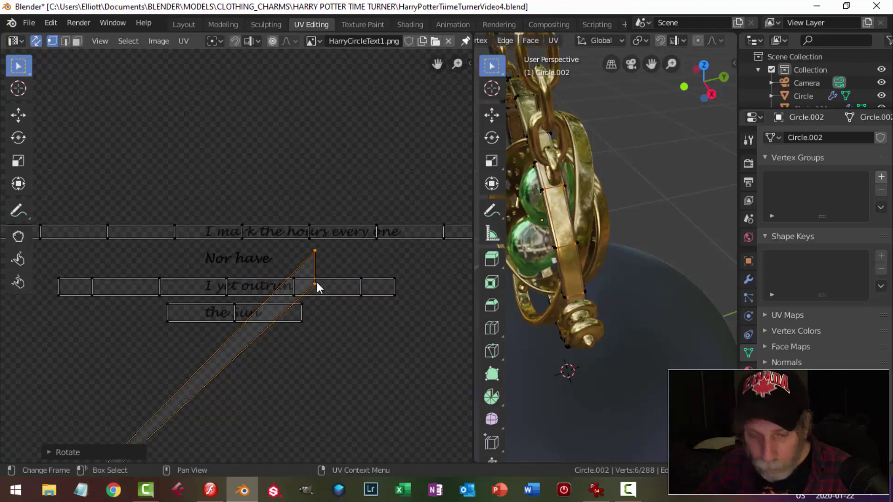
key(ctrl+z)
scroll(289, 286, down, 4)
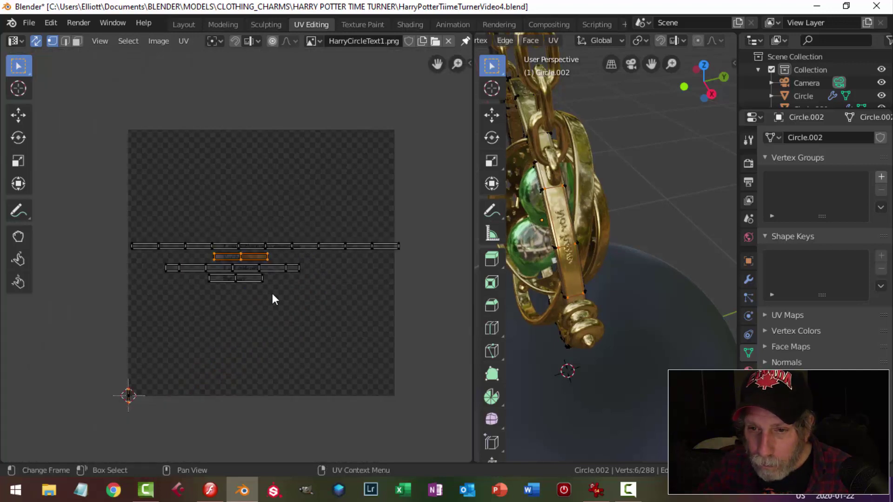
scroll(272, 295, up, 6)
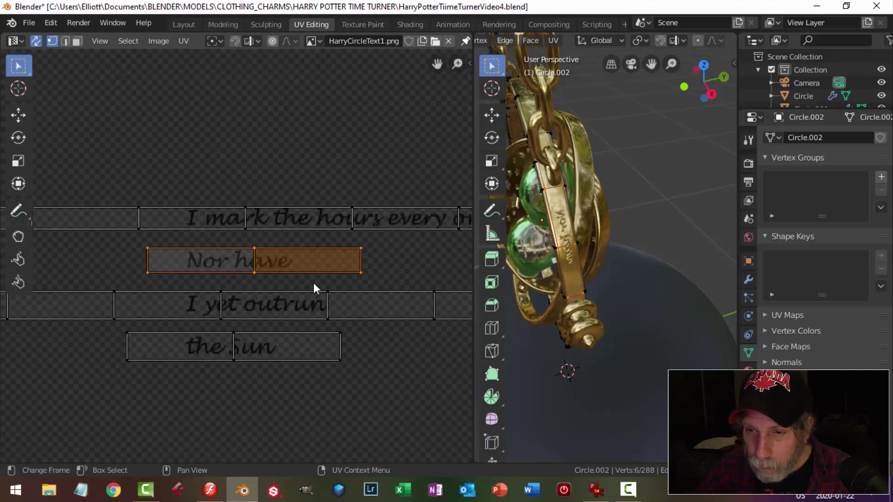
Try shifting only the two end vertices beyond "have" on the "Nor have" UV strip along Y.
click(333, 275)
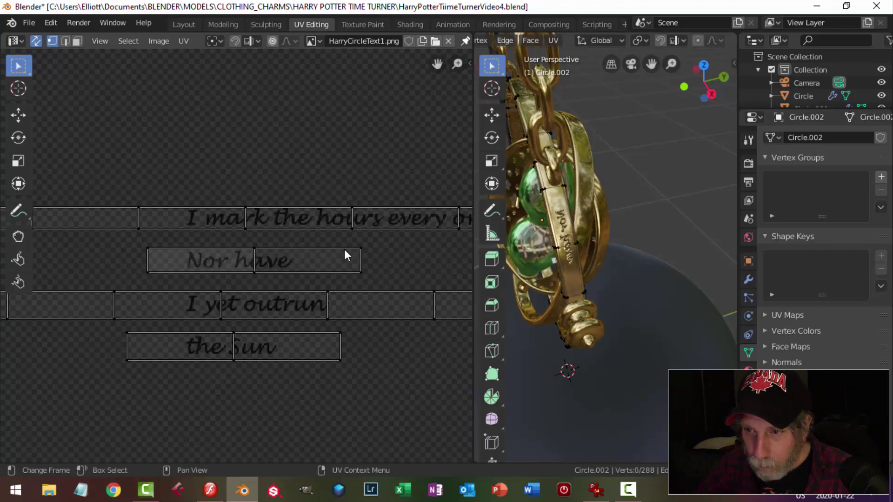
drag(348, 240, 385, 281)
key(g)
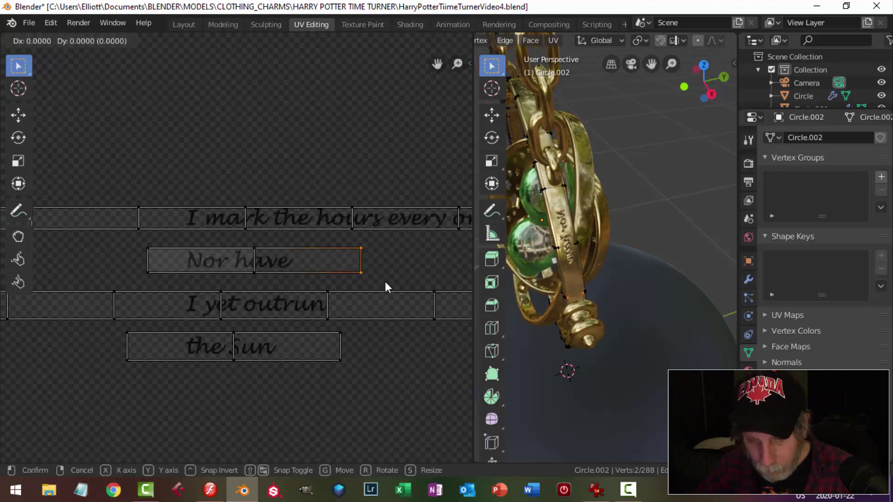
key(y)
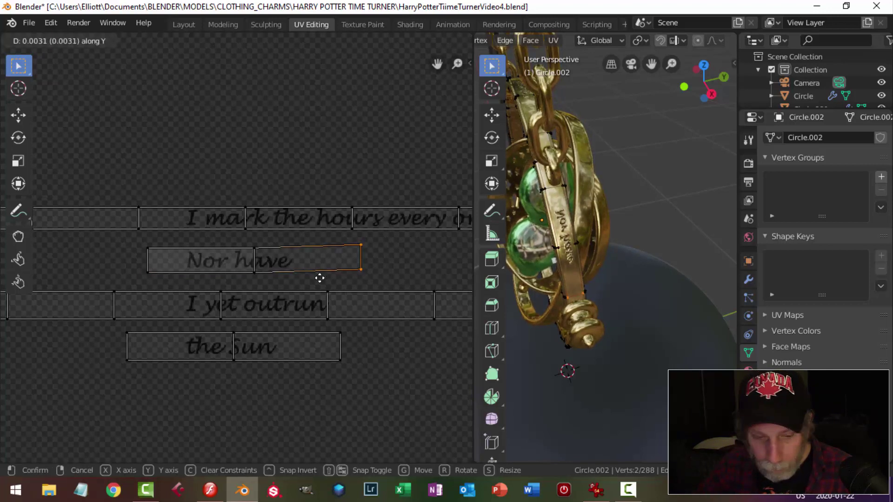
click(320, 282)
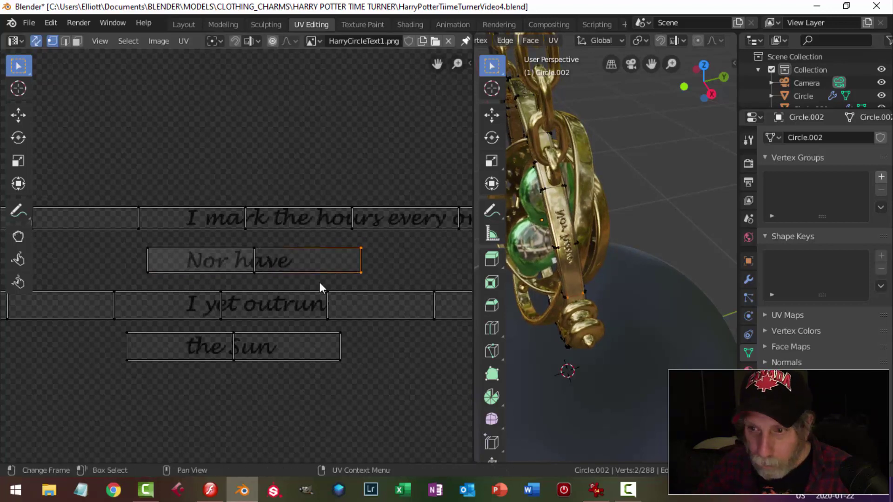
Examine the stray UV vertices stacked at the image's lower-left corner and compare them with the four text strips.
shift+click(256, 272)
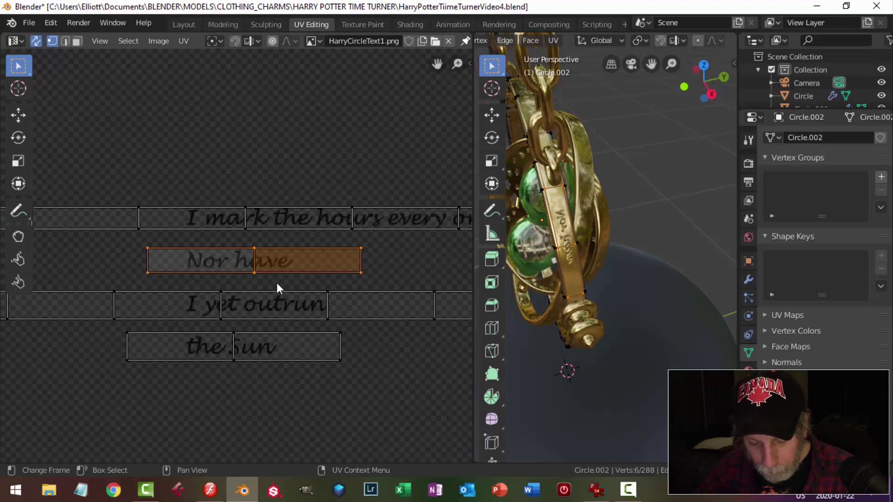
scroll(268, 289, down, 6)
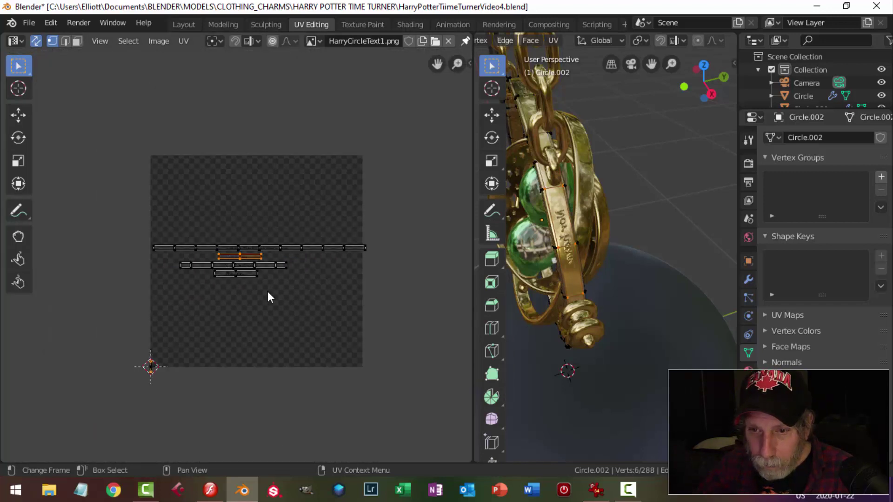
scroll(205, 369, up, 4)
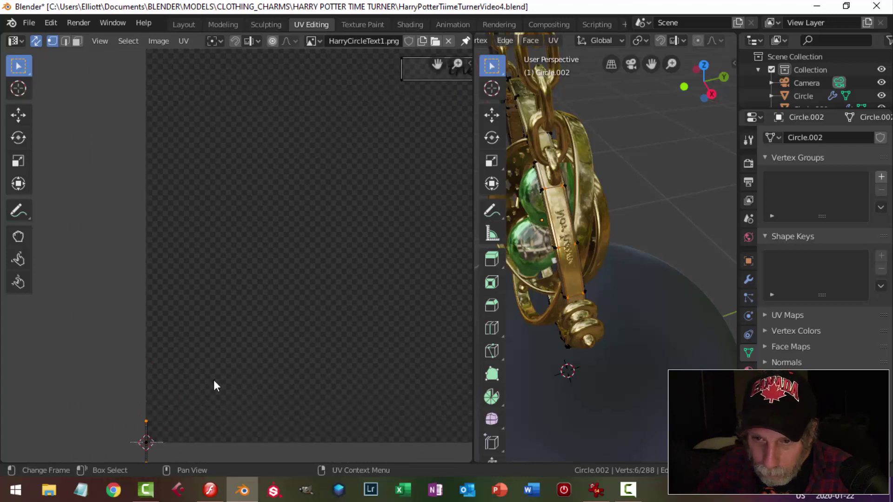
middle_drag(210, 387, 222, 351)
key(alt+a)
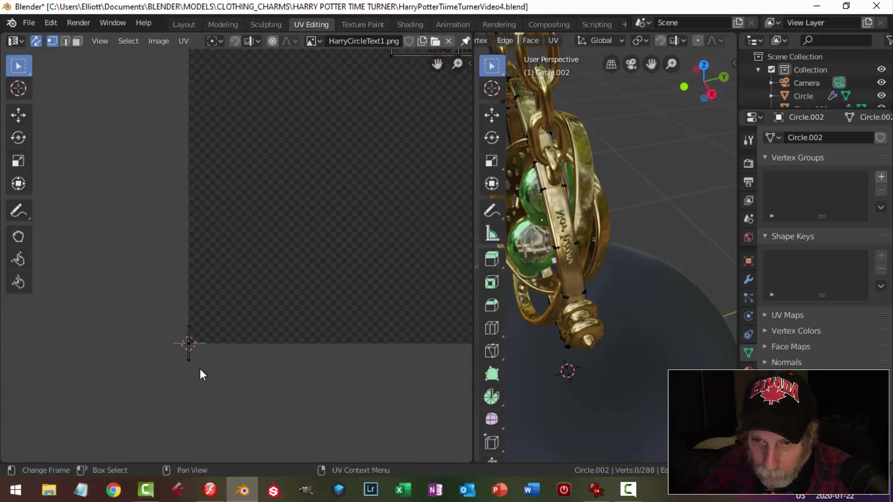
drag(158, 304, 227, 384)
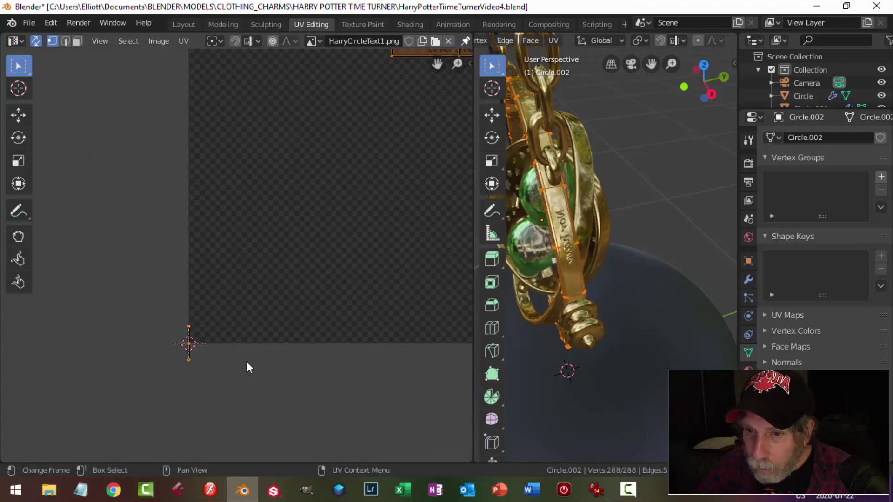
key(alt+a)
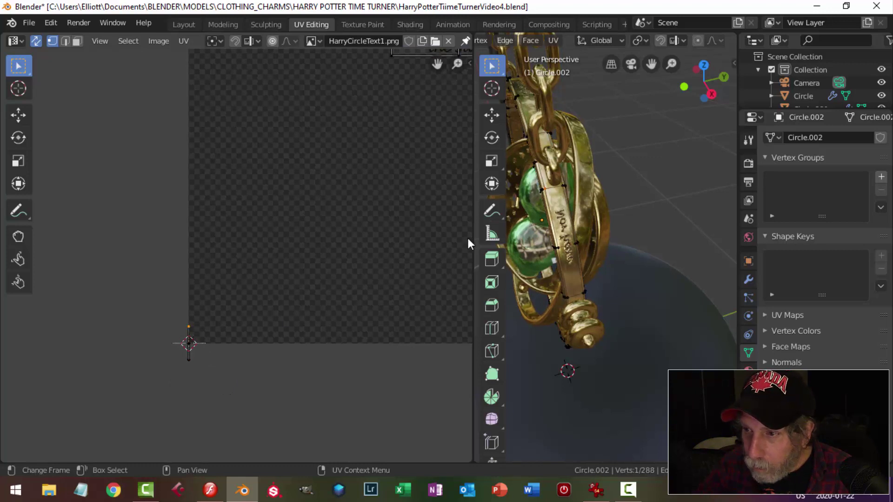
scroll(390, 275, down, 2)
shift+middle_drag(341, 306, 239, 387)
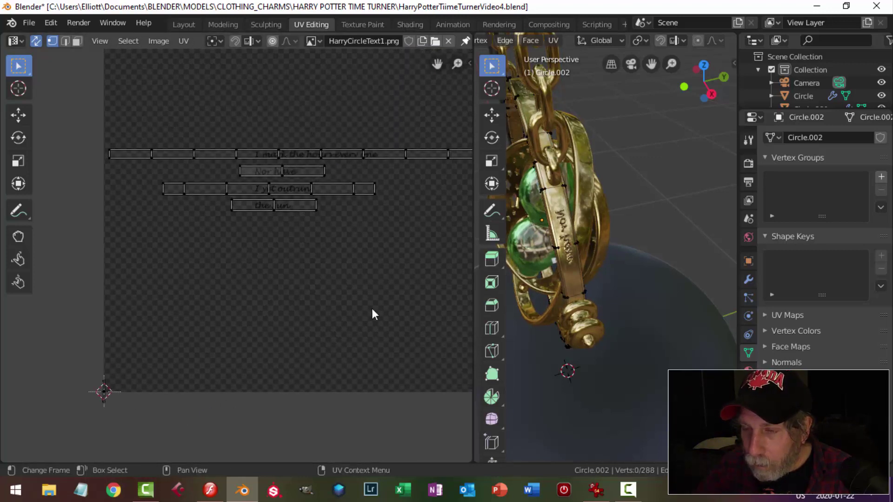
shift+middle_drag(378, 288, 291, 325)
scroll(306, 291, up, 2)
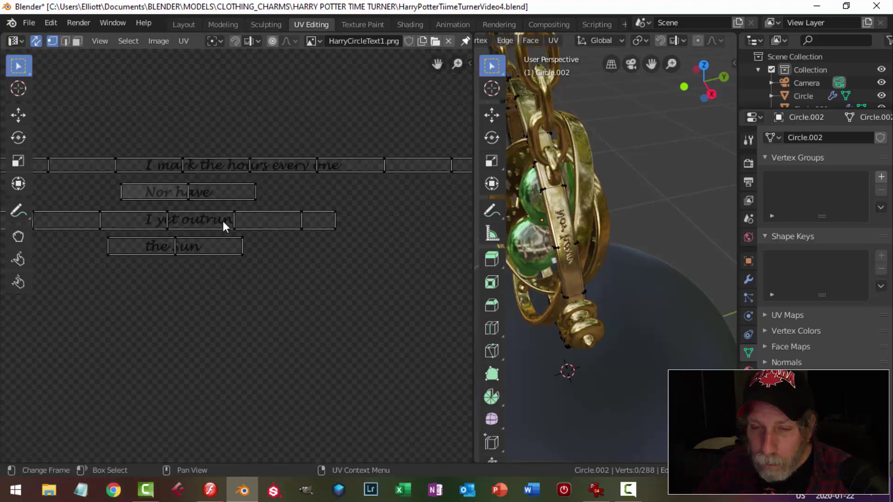
Switch to face selection, select both faces of the "Nor have" UV strip and rotate them by 180°.
key(3)
click(172, 195)
shift+click(210, 189)
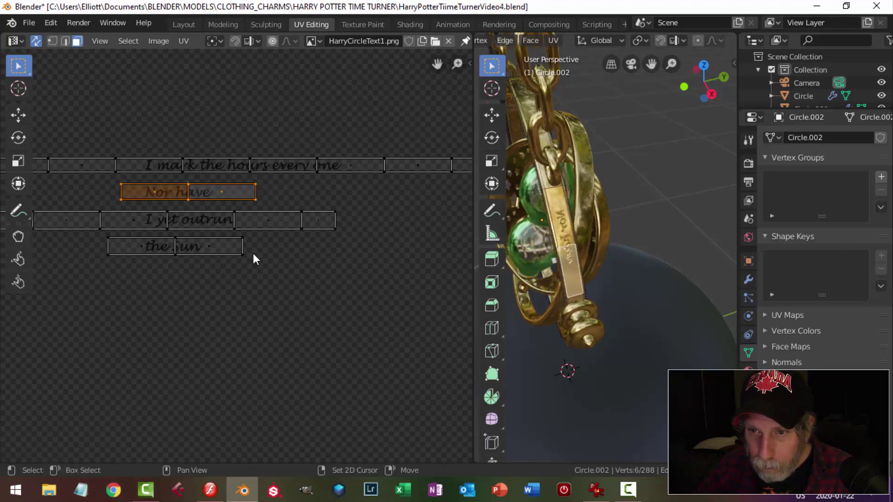
scroll(253, 256, down, 4)
scroll(251, 279, up, 5)
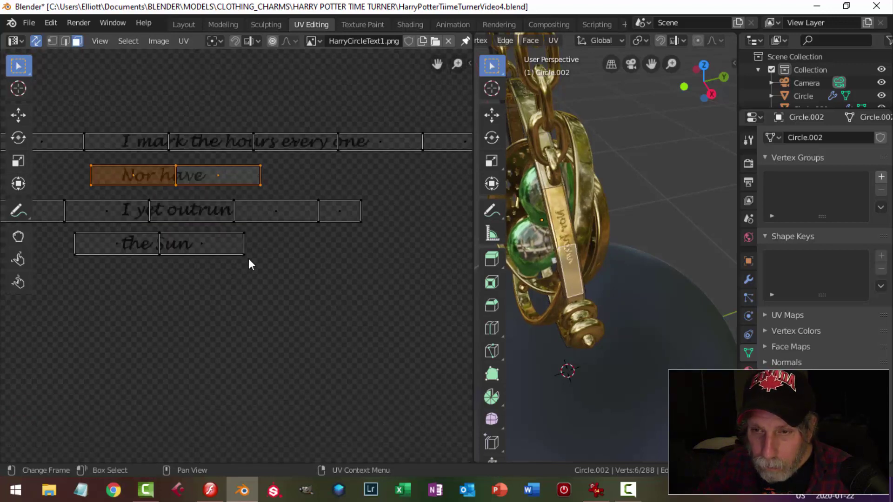
text(r18)
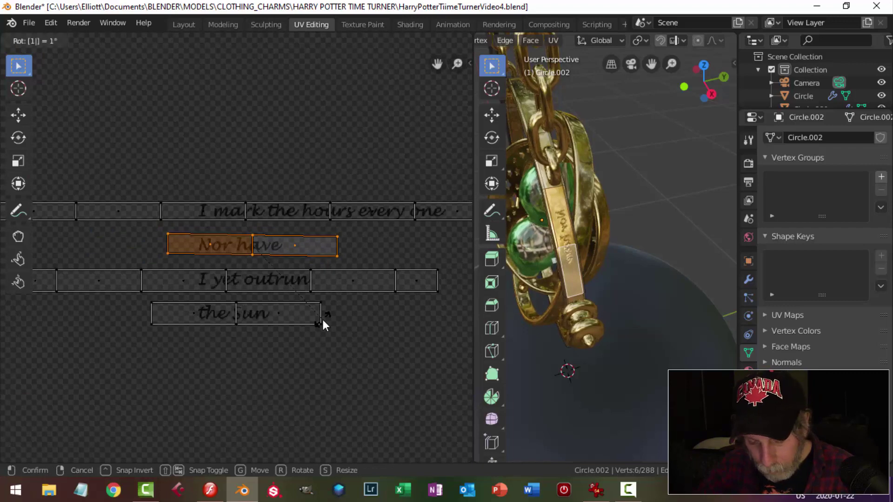
text(0)
key(Return)
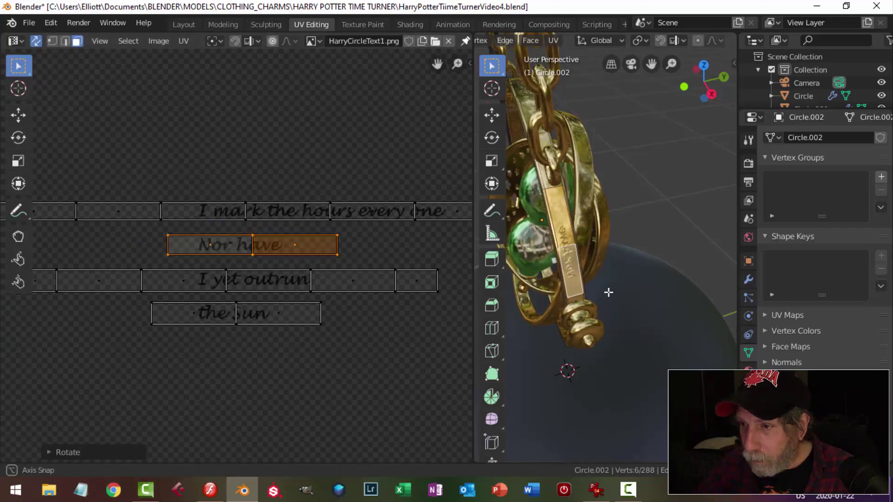
middle_drag(608, 295, 577, 260)
scroll(439, 276, up, 2)
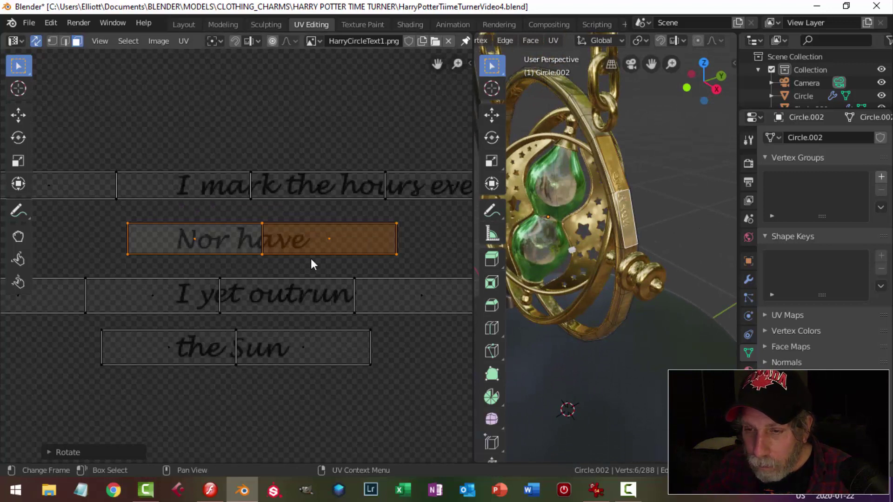
Flip the "Nor have" UV strip by selecting its three lower vertices in vertex mode and moving them along Y above its upper edge.
key(alt+a)
drag(107, 243, 400, 266)
click(186, 282)
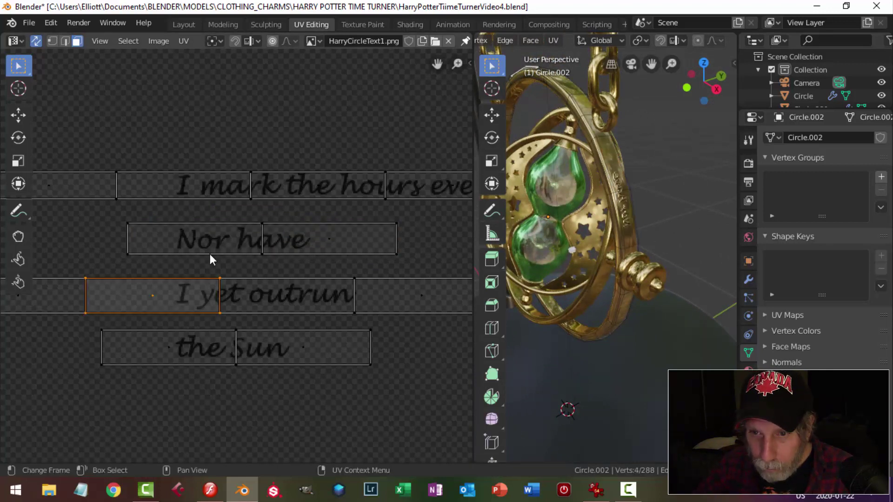
click(215, 263)
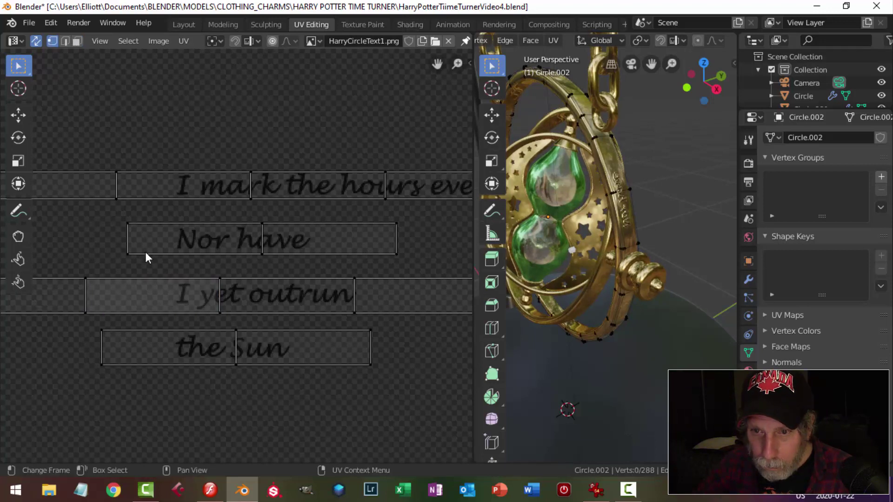
shift+click(403, 255)
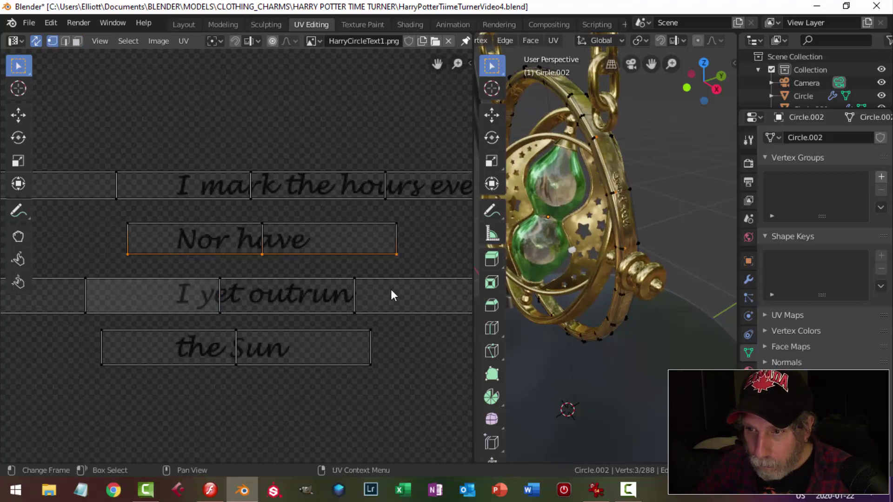
key(g)
key(y)
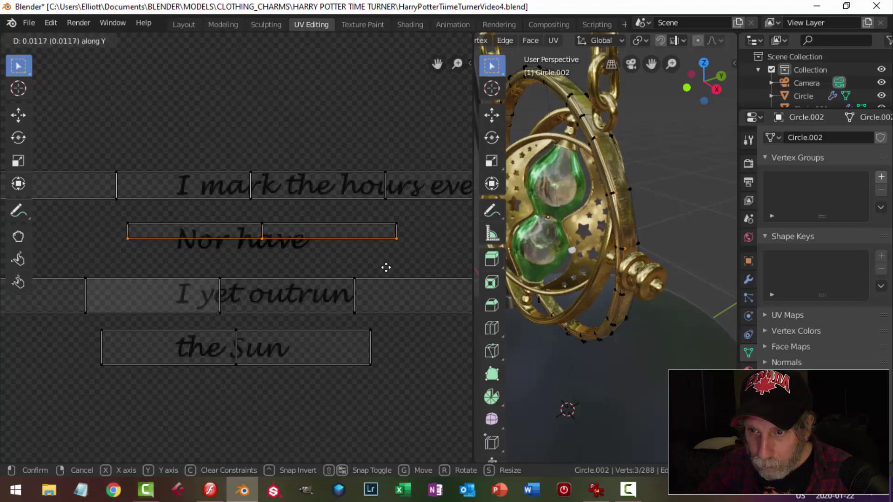
click(381, 231)
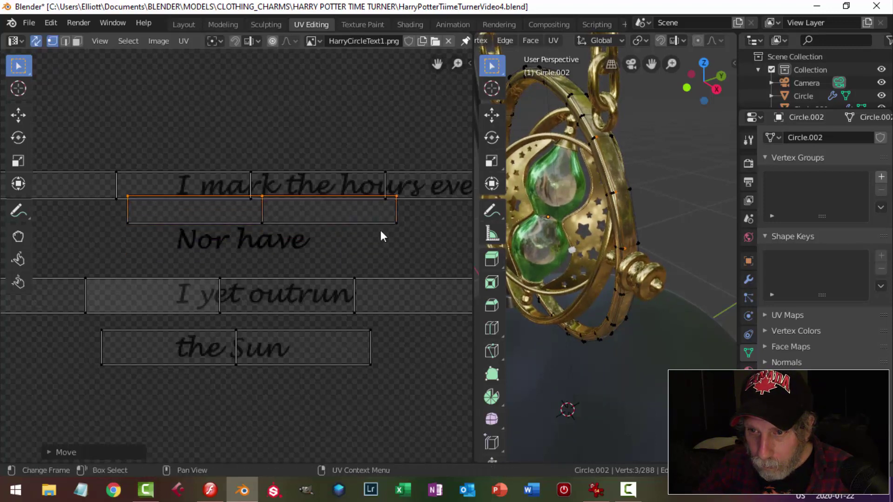
Select all six vertices of the flipped strip and move them down about 0.02 along Y, back over "Nor have".
shift+click(262, 224)
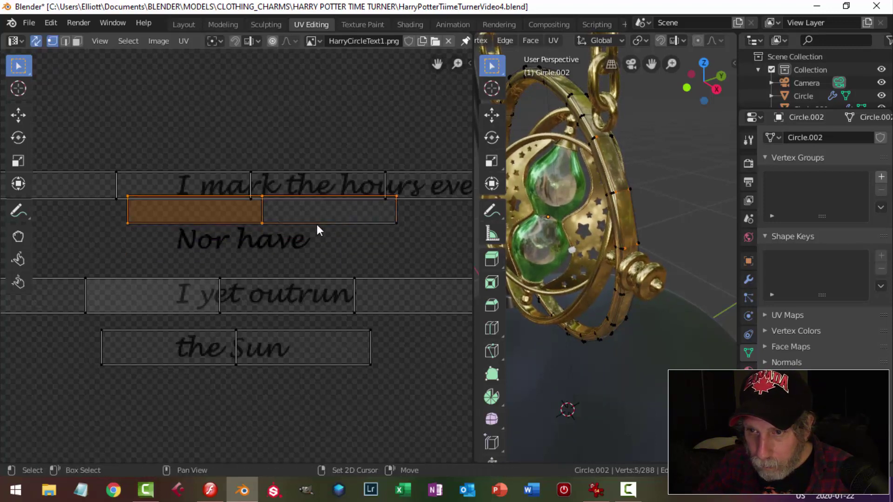
shift+click(398, 223)
key(g)
key(y)
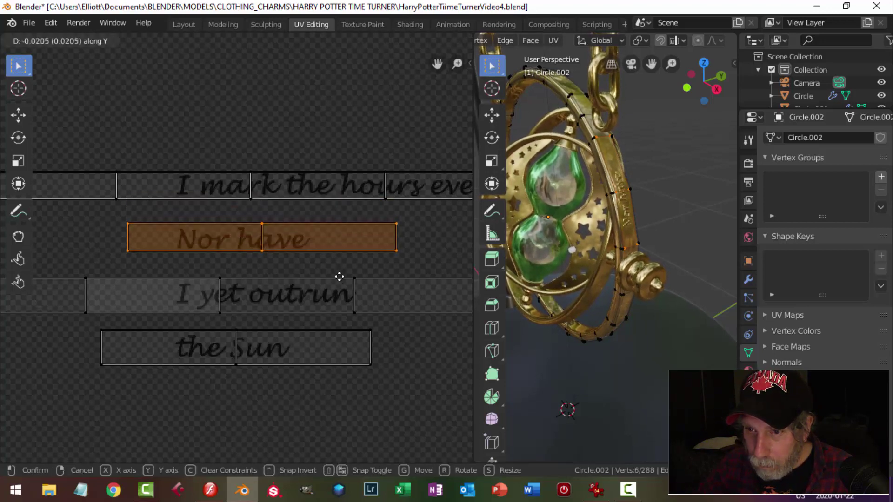
click(401, 257)
middle_drag(605, 233, 624, 255)
scroll(631, 257, up, 5)
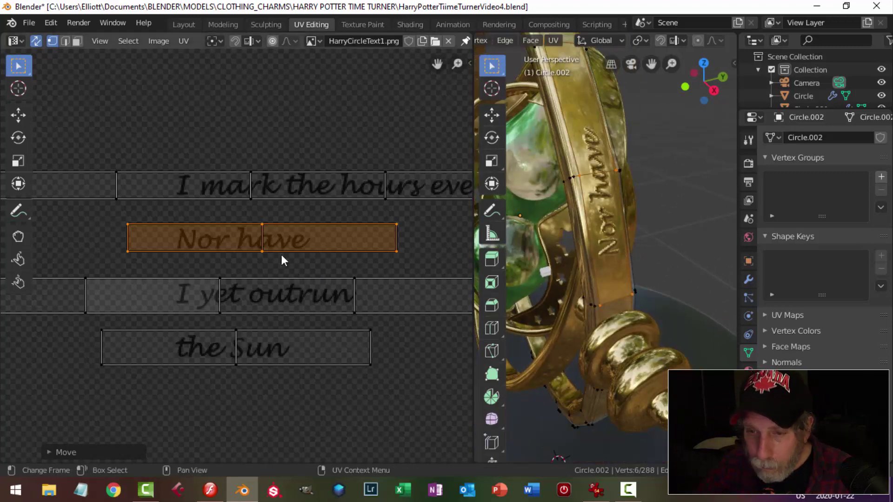
Centre the lettering on the rim by shifting the "Nor have" UV strip about -0.001 along Y and about -0.013 along X.
key(g)
key(y)
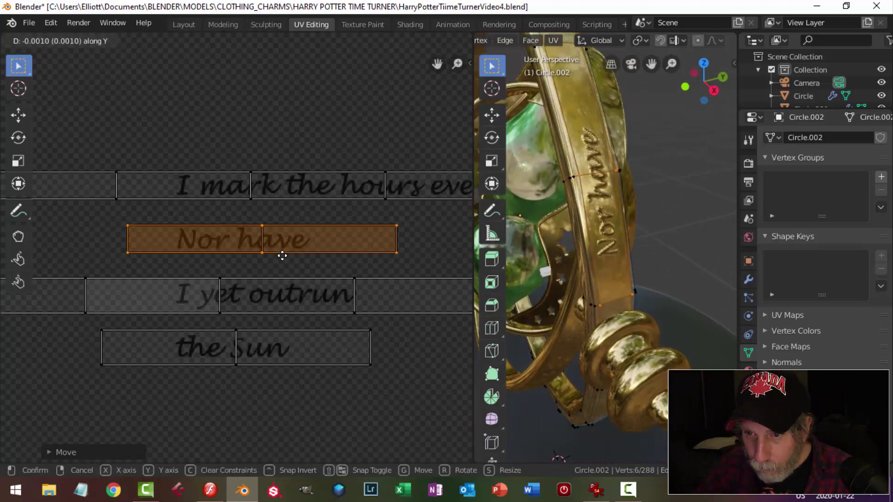
click(283, 255)
scroll(375, 263, down, 1)
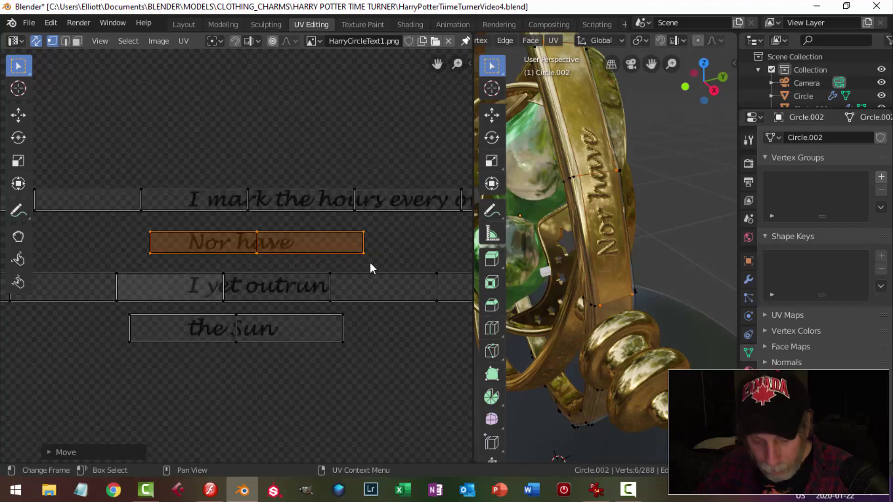
key(g)
key(x)
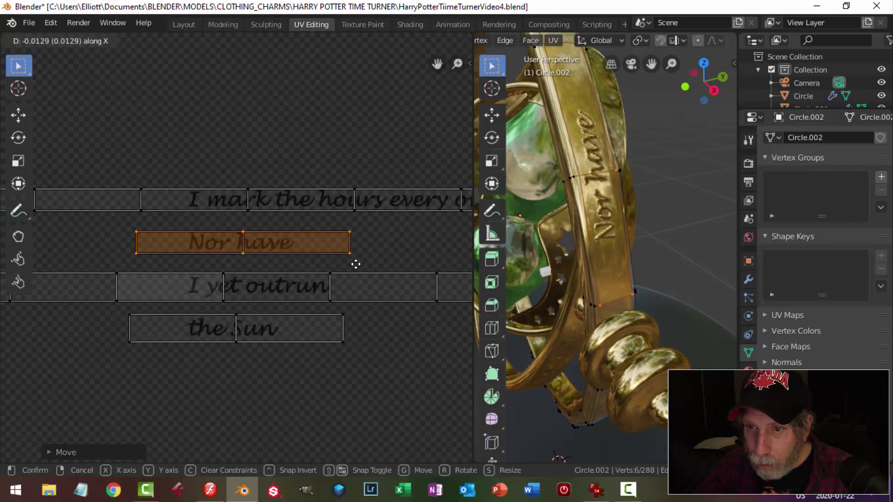
click(356, 264)
Deselect the UVs and leave Edit Mode to check the "Nor have" engraving on the outer rim.
middle_drag(619, 223, 513, 242)
scroll(647, 239, down, 4)
scroll(658, 282, up, 3)
key(alt+a)
key(Tab)
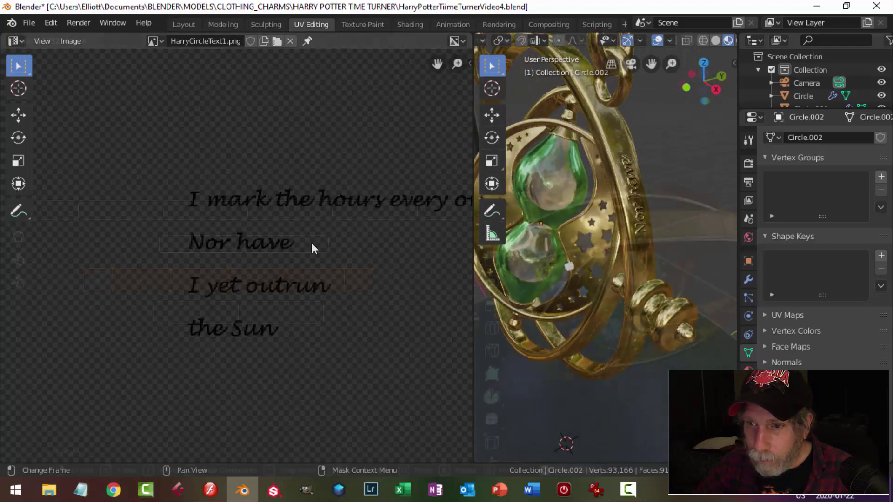
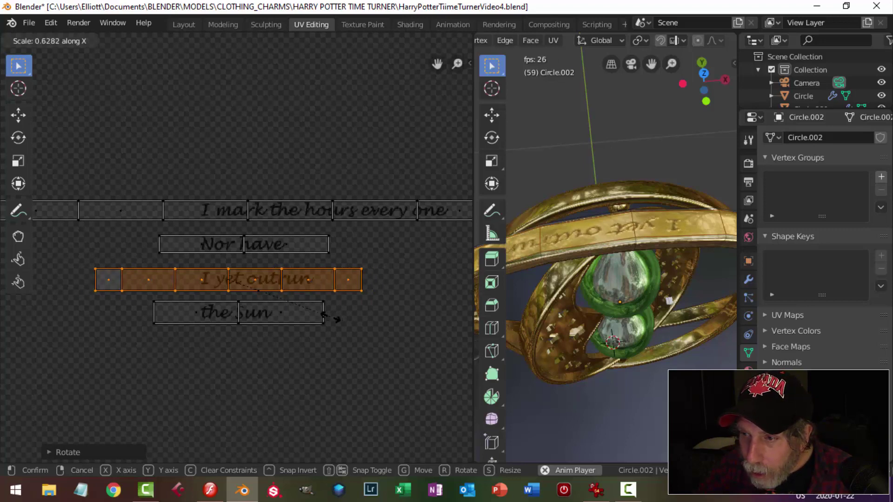
Scale the "I yet outrun" UV strip along X to about half its width and compare its lettering with "Nor have".
click(333, 321)
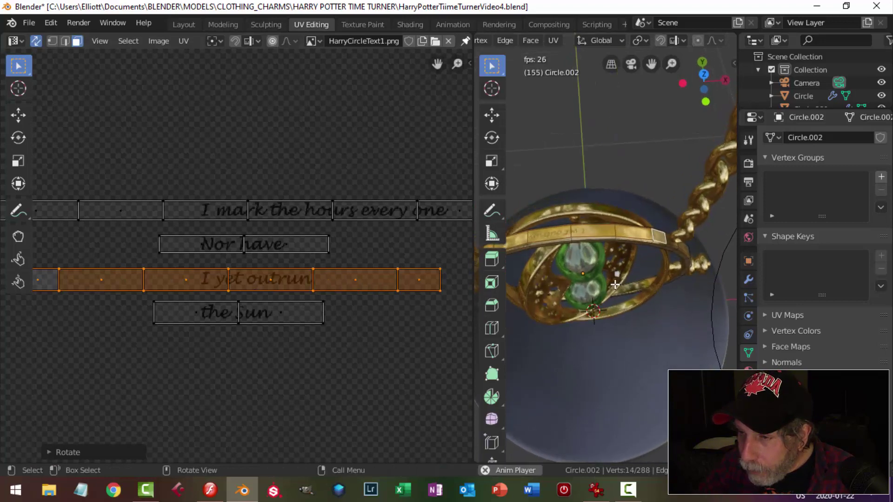
middle_drag(615, 287, 652, 301)
key(s)
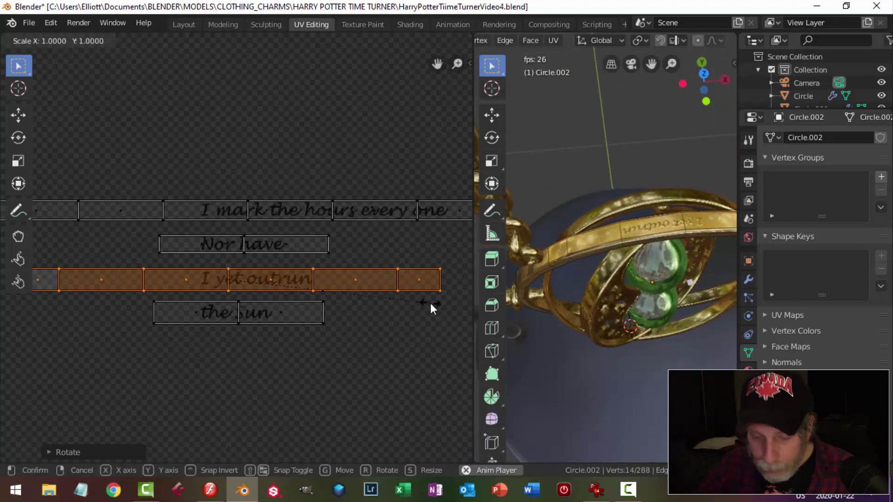
key(x)
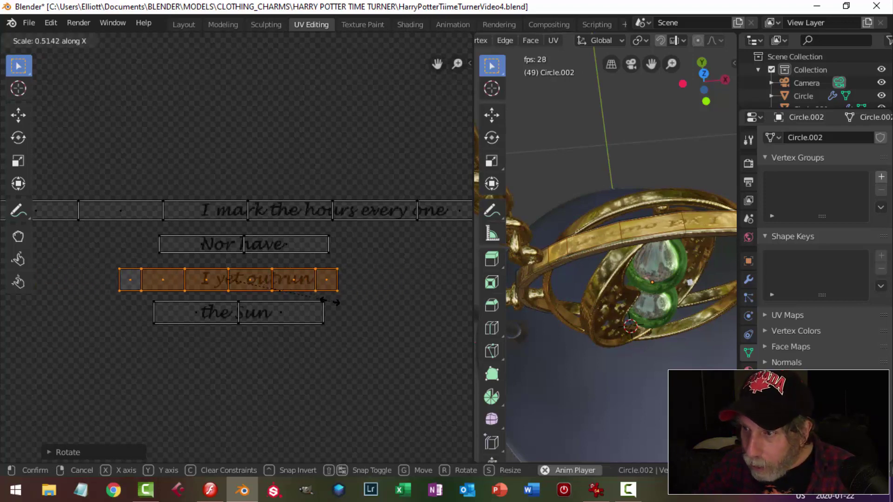
click(323, 303)
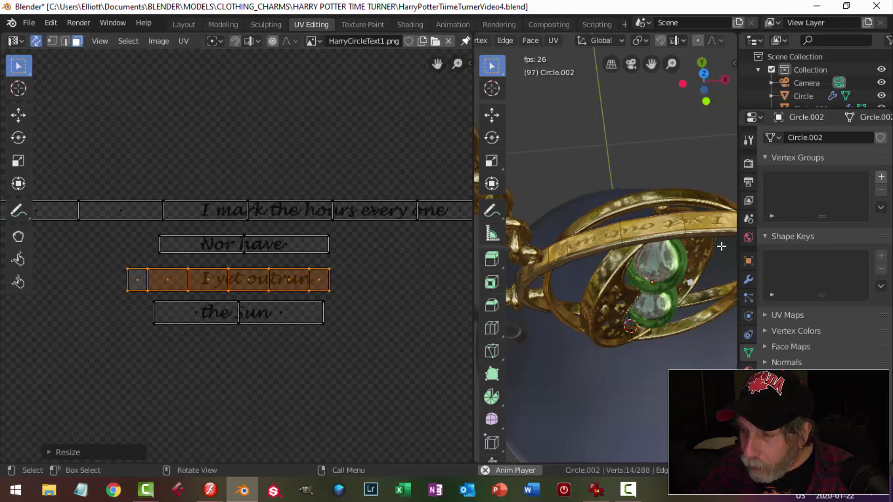
middle_drag(558, 223, 631, 296)
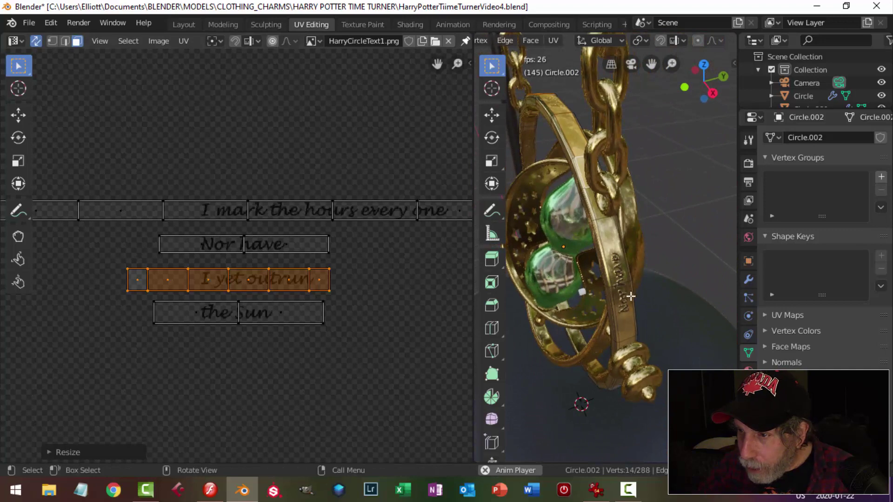
Move the narrowed "I yet outrun" UV strip about 0.02 along X to centre its text, then deselect it and check the rim.
middle_drag(596, 243, 677, 290)
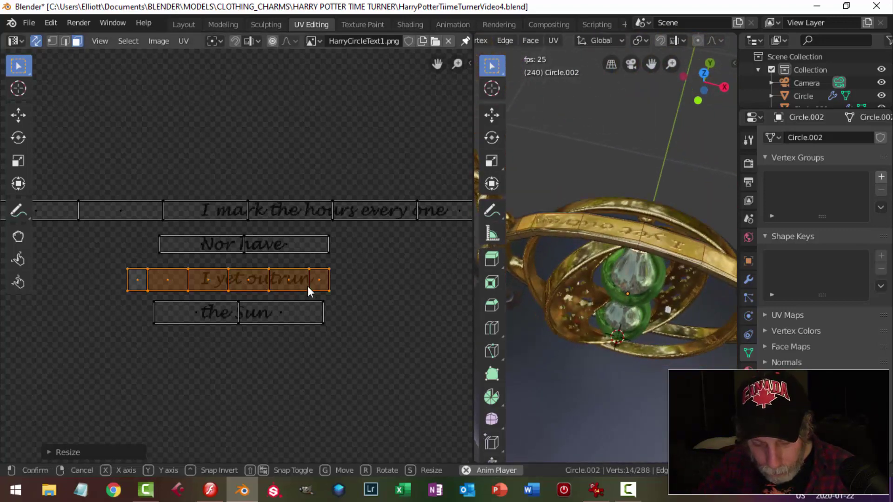
key(g)
key(x)
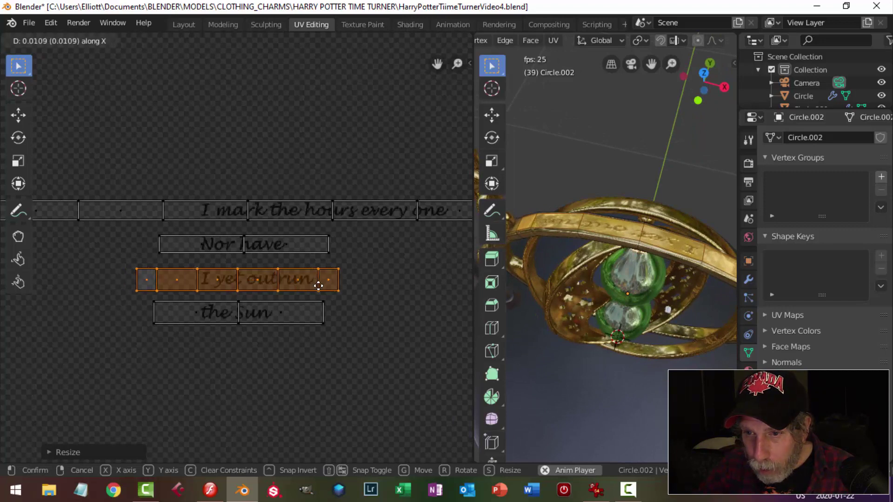
click(326, 285)
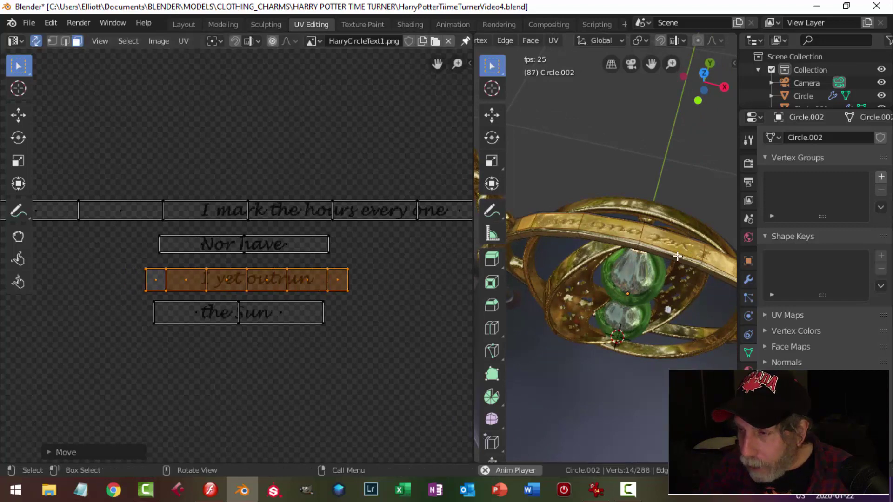
mouse_move(600, 260)
middle_down()
mouse_move(630, 249)
mouse_move(600, 229)
mouse_move(604, 213)
mouse_move(641, 272)
mouse_move(604, 250)
middle_up()
scroll(601, 228, up, 3)
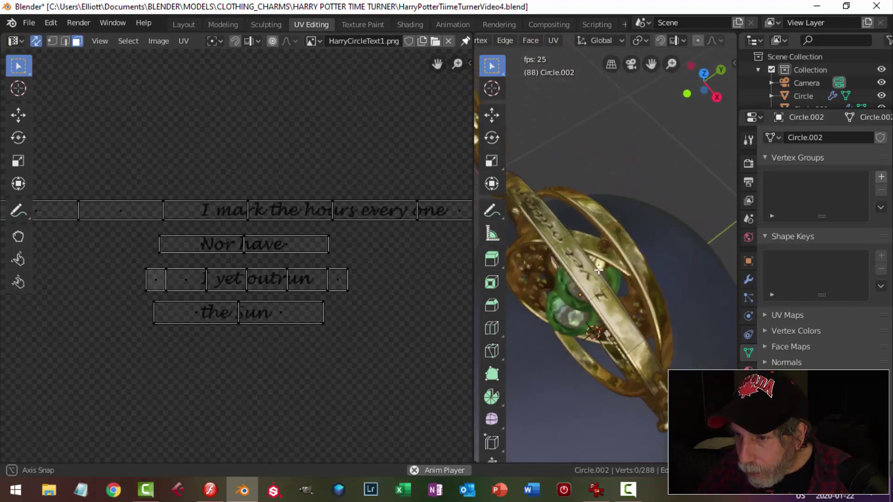
shift+click(187, 279)
shift+click(266, 280)
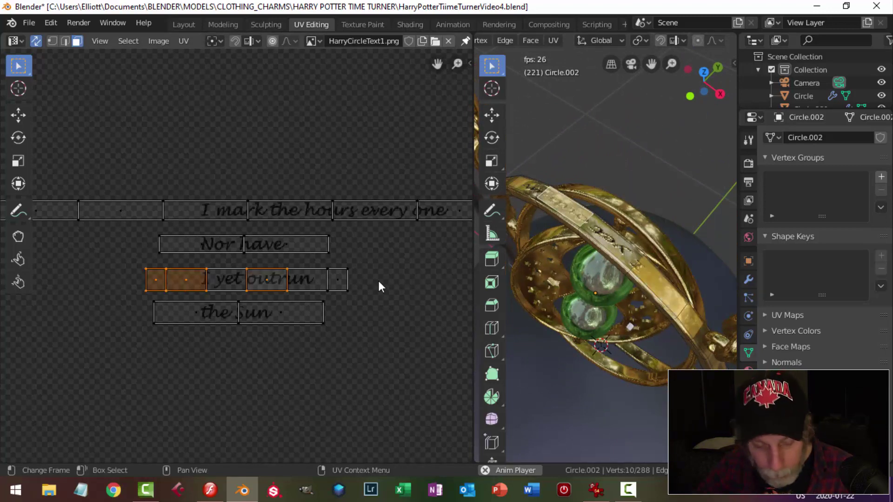
key(alt+a)
key(l)
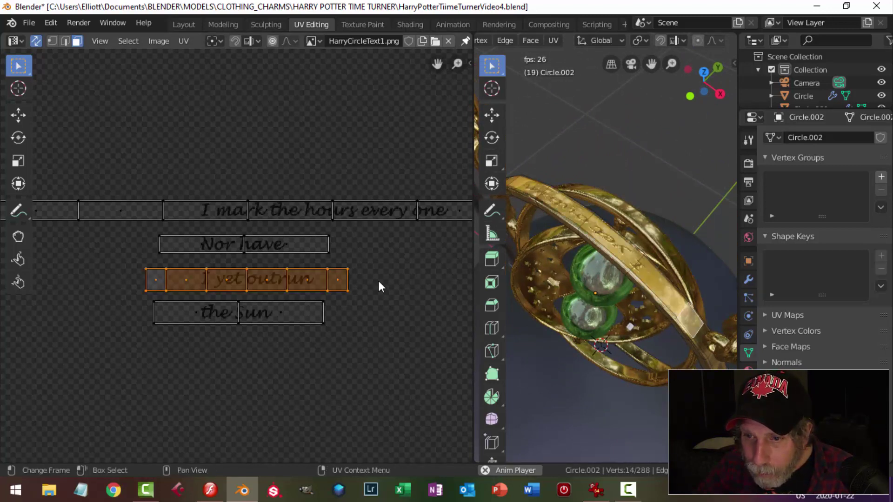
Rotate the "the Sun" UV strip 180° so its lettering is turned around on the outer rim.
scroll(277, 311, down, 1)
click(277, 303)
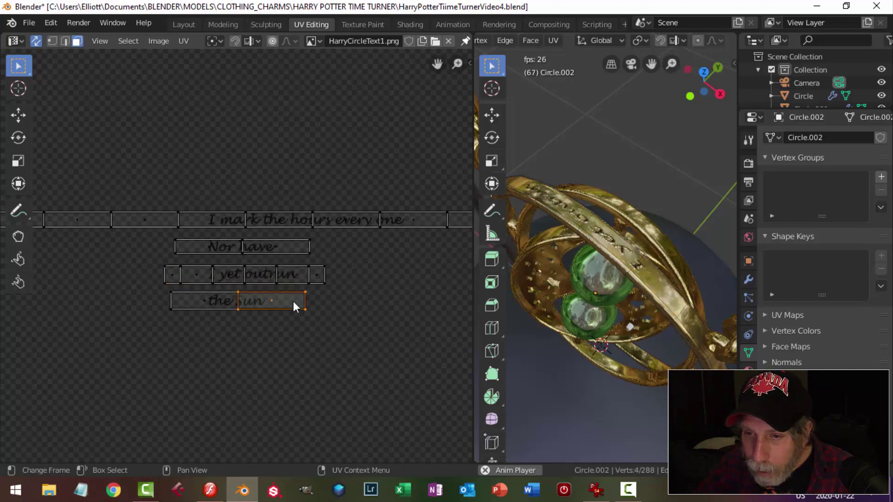
middle_drag(618, 219, 632, 250)
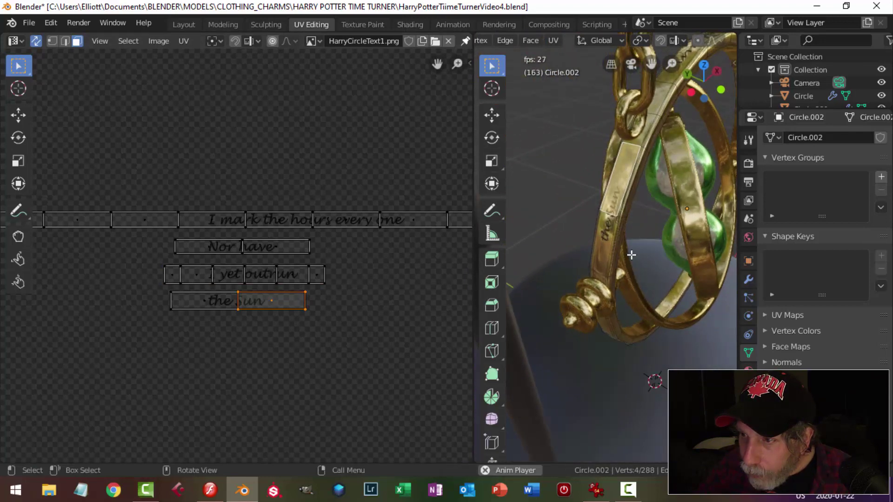
shift+click(214, 303)
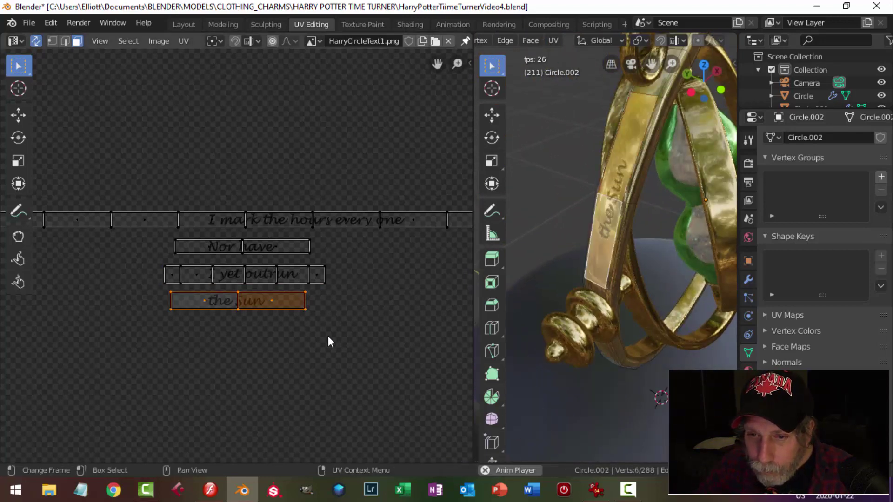
text(r180)
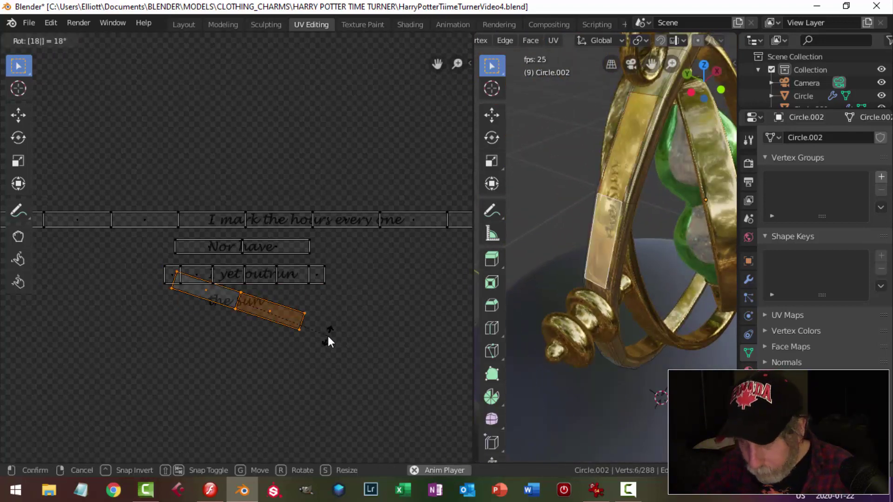
key(Return)
middle_drag(568, 255, 546, 278)
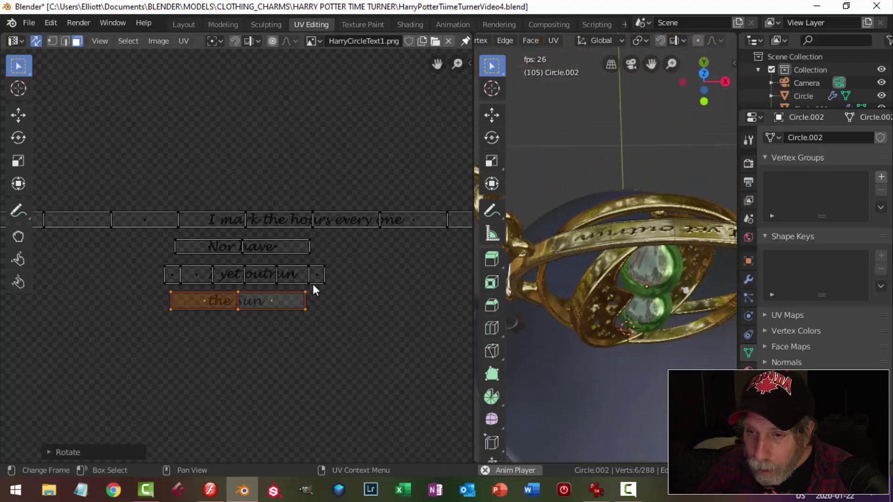
Add the "I mark the hours every one", "Nor have" and "I yet outrun" UV strips to the "the Sun" selection.
scroll(326, 293, down, 3)
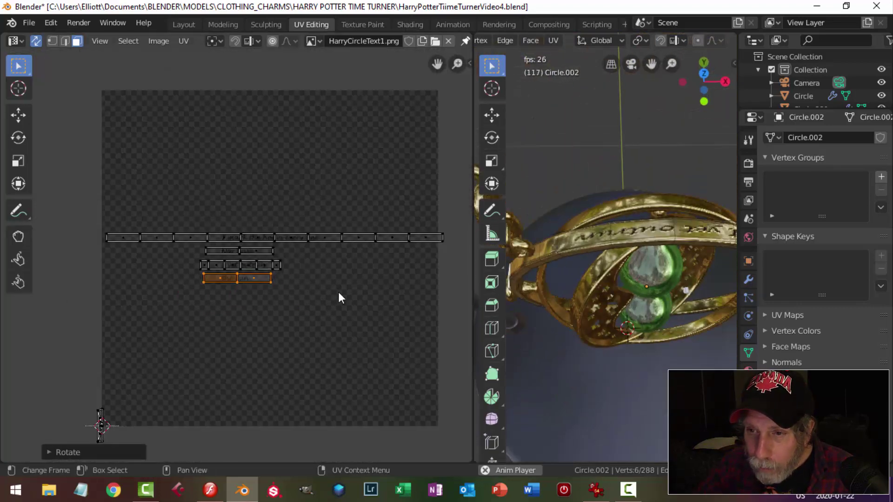
shift+click(129, 238)
shift+click(150, 237)
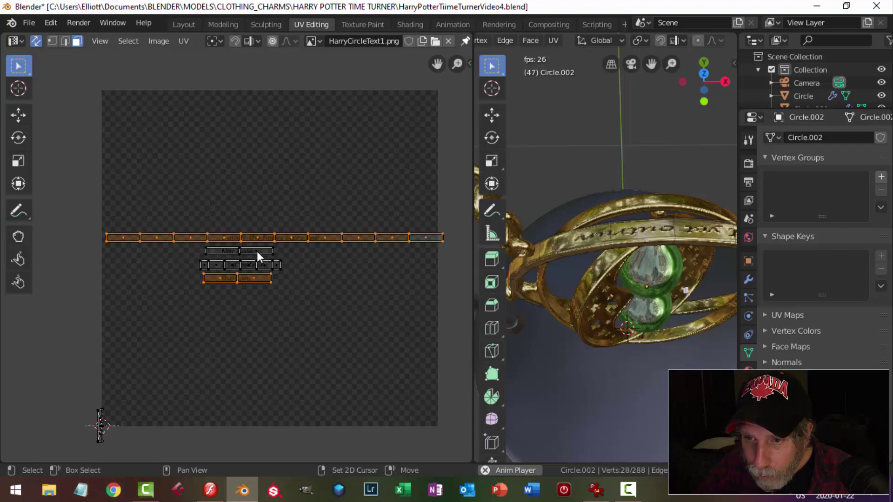
shift+click(231, 253)
scroll(237, 261, up, 2)
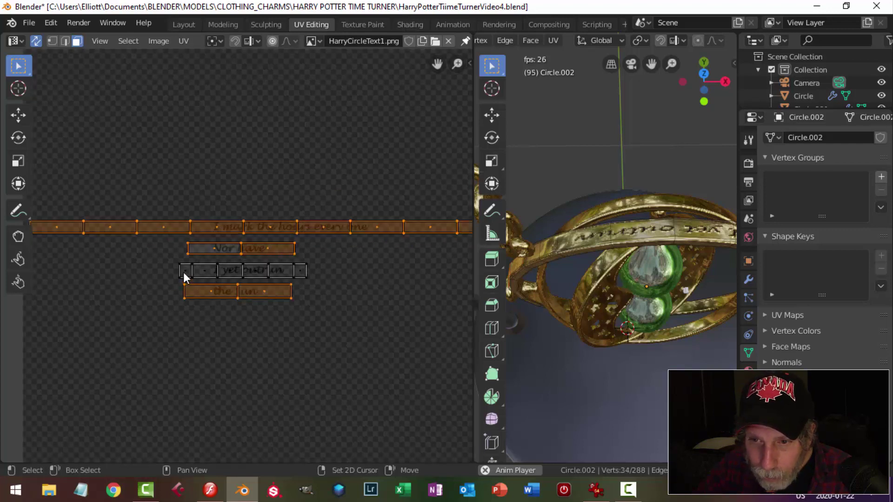
shift+click(277, 270)
shift+click(300, 270)
Hide everything except the engraved outer ring and return to editing its mesh.
middle_drag(665, 260, 649, 276)
key(Tab)
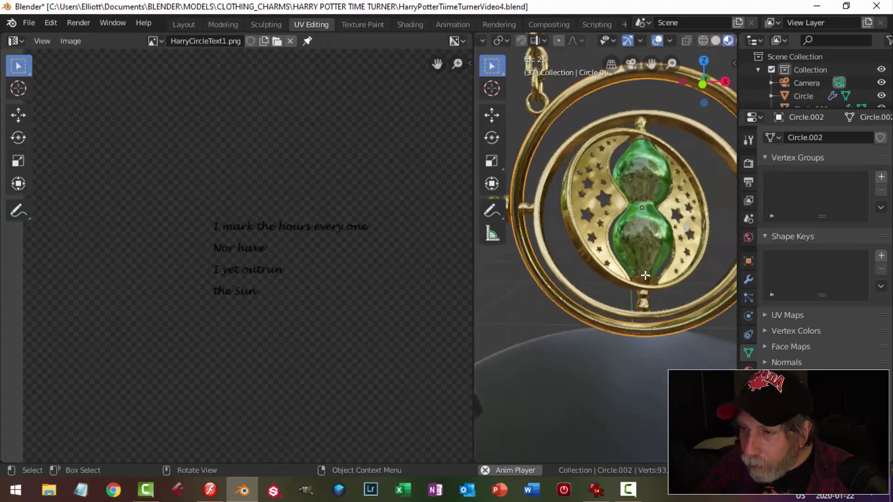
key(shift+h)
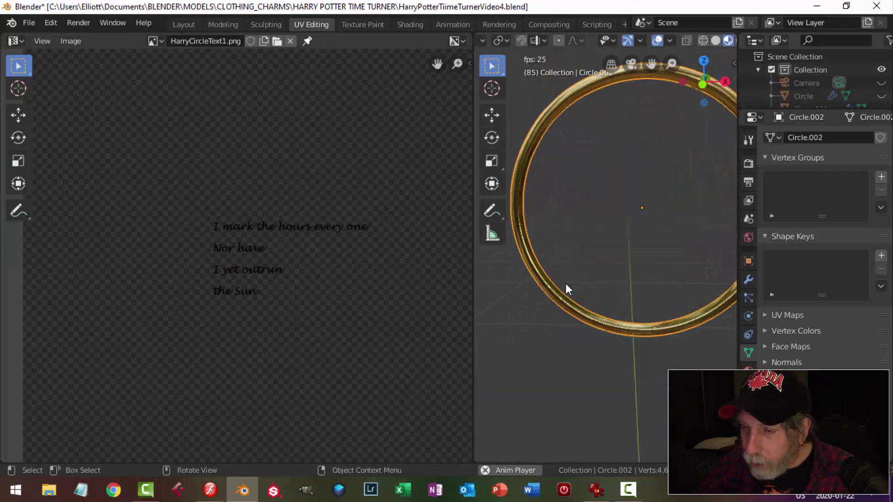
key(Tab)
Scale all four verse UV strips together along X to about two thirds of their width and check the ring.
middle_drag(582, 281, 640, 249)
scroll(311, 329, up, 1)
scroll(363, 312, up, 1)
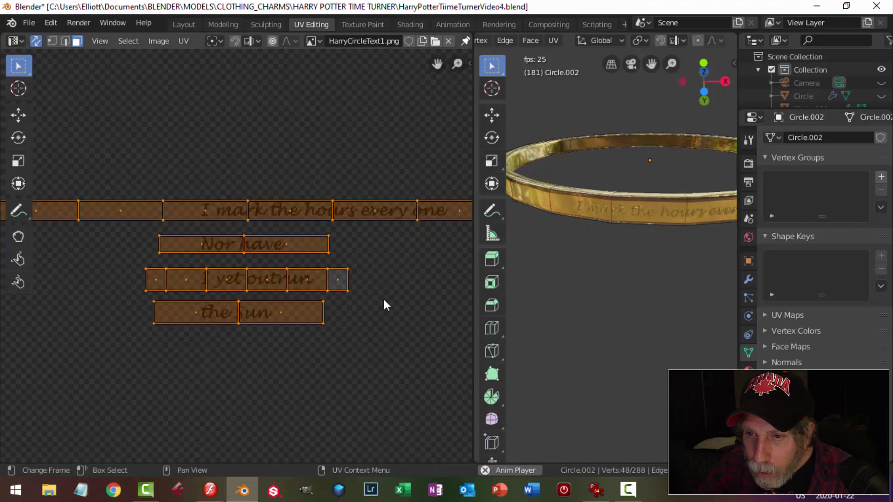
key(s)
key(x)
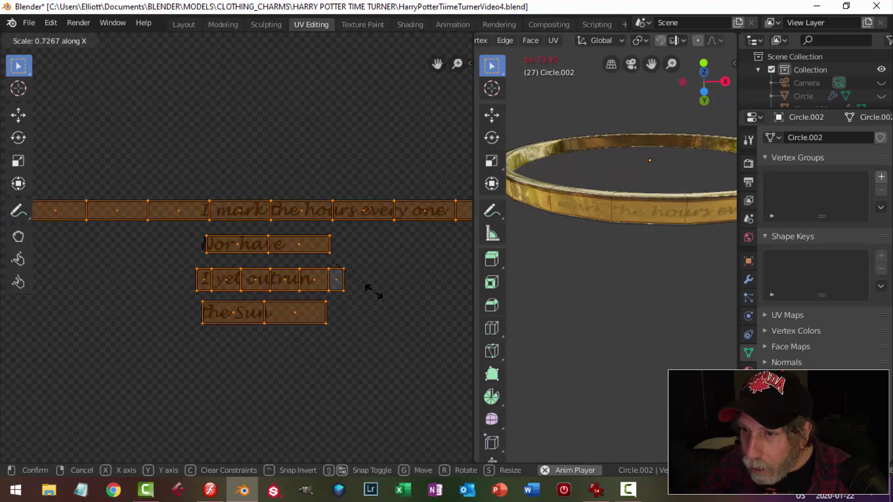
click(371, 288)
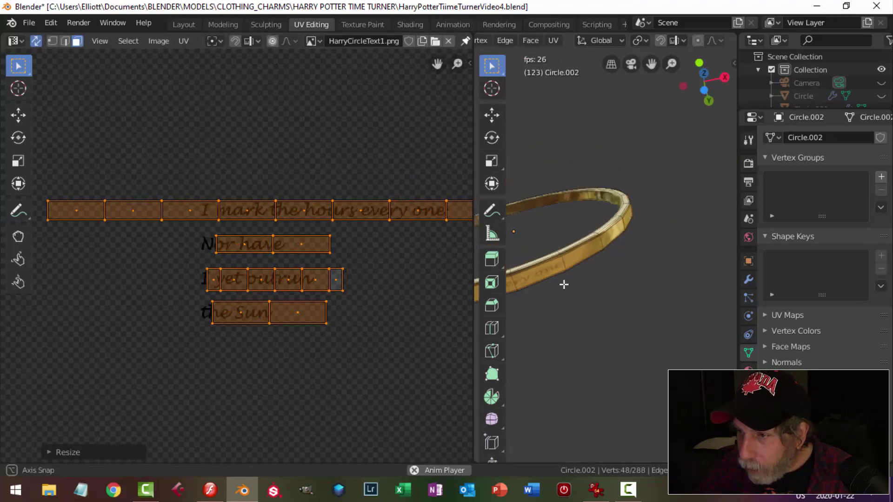
middle_drag(564, 285, 600, 364)
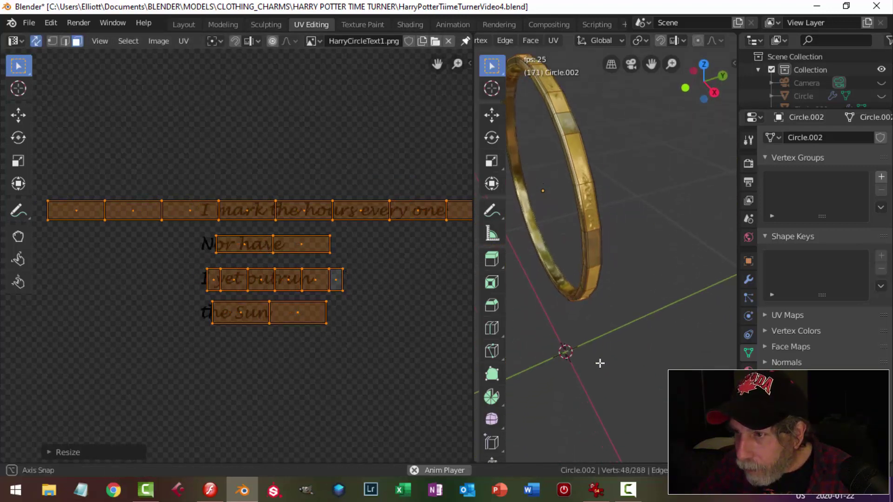
scroll(299, 309, up, 1)
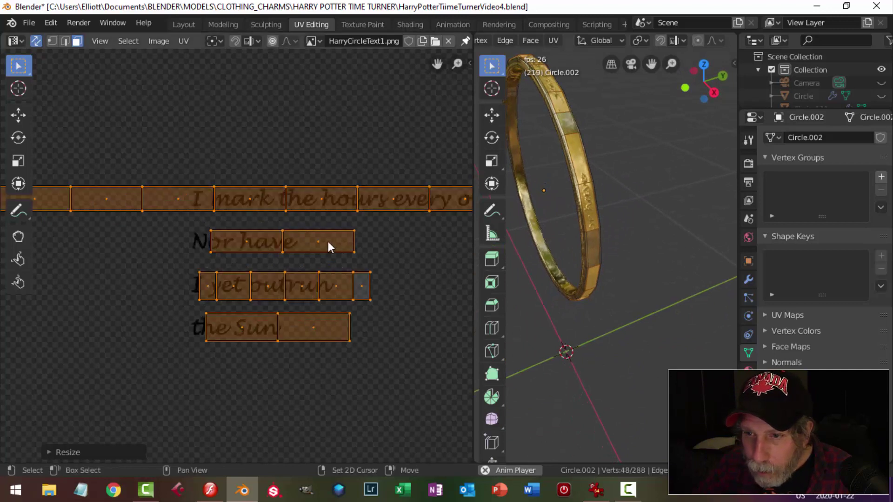
Move the "Nor have" UV strip about -0.036 along X to centre it over its text.
click(365, 245)
shift+click(314, 244)
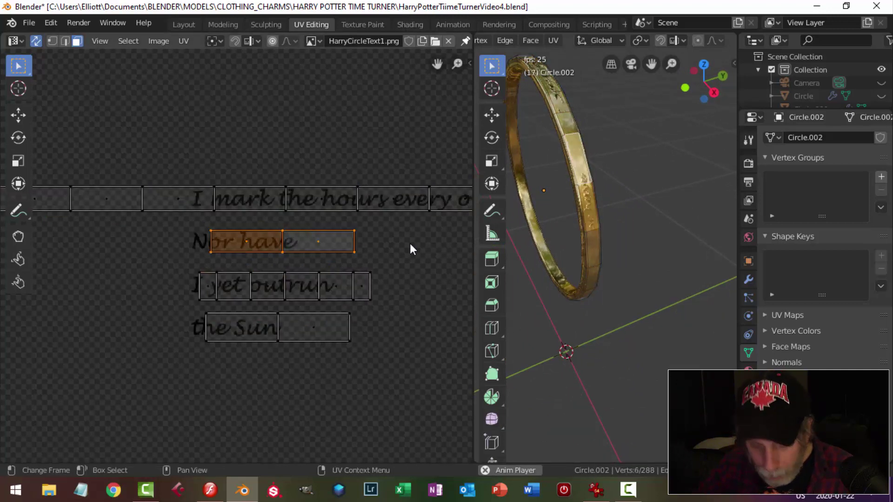
key(g)
key(x)
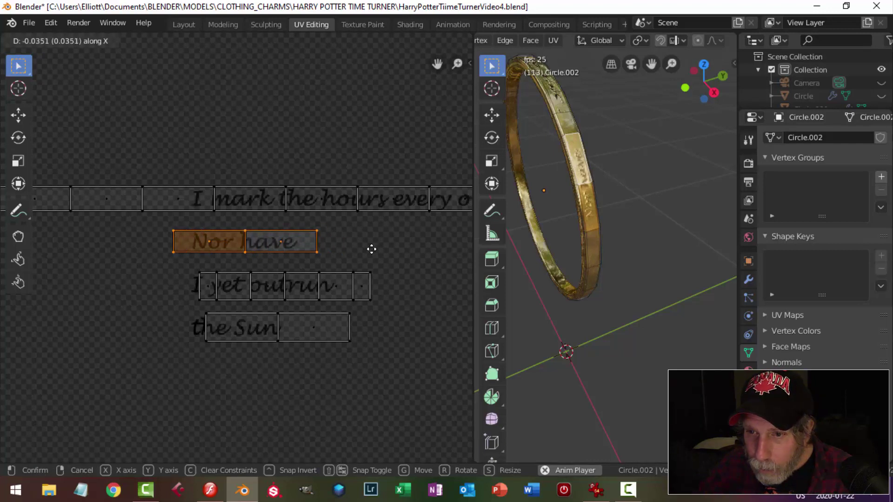
click(370, 250)
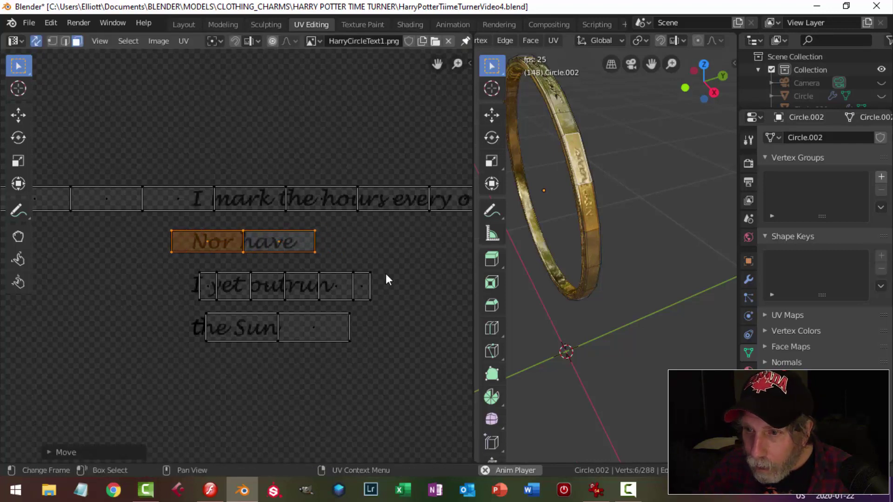
Select all faces of the "I yet outrun" UV strip and move it about -0.026 along X over its text.
click(359, 281)
shift+click(338, 283)
shift+click(277, 286)
shift+click(225, 285)
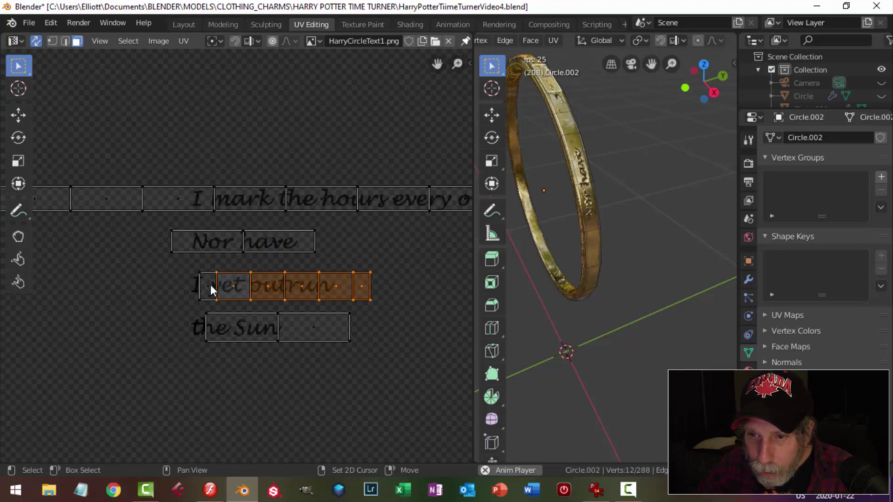
shift+click(208, 286)
key(g)
key(x)
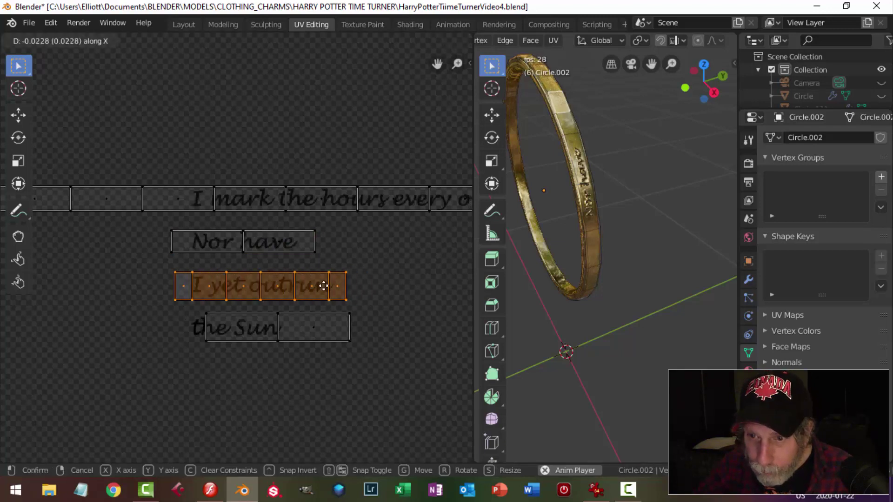
click(321, 286)
Move the "the Sun" UV strip about -0.035 along X over its text, then deselect it.
click(320, 324)
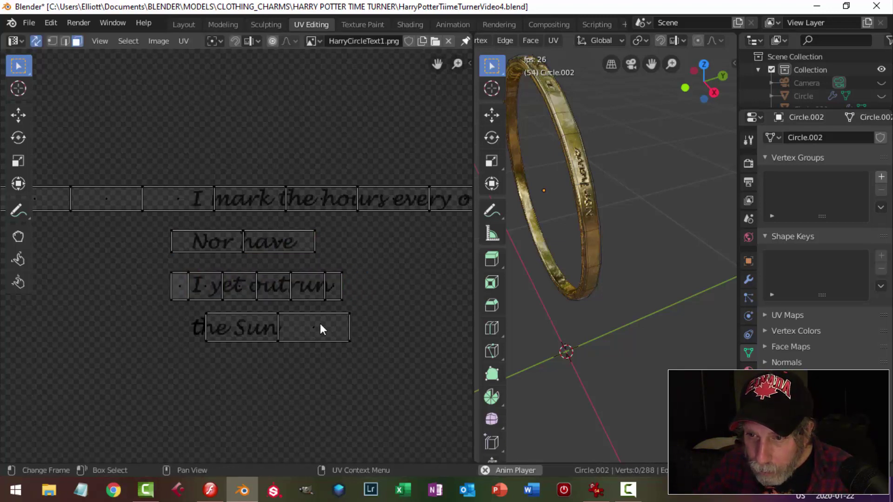
key(g)
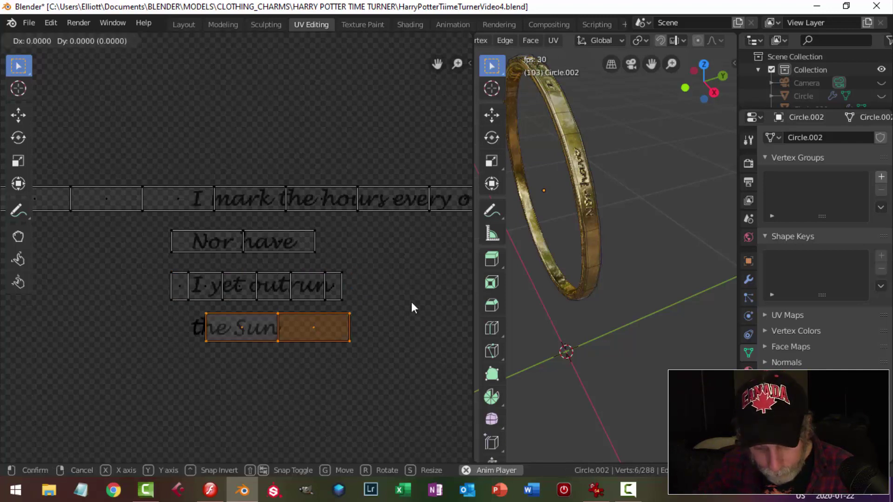
key(x)
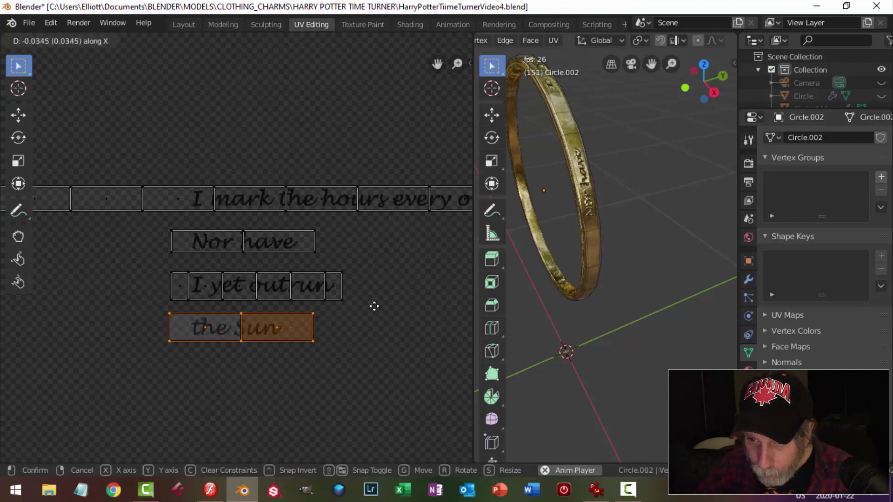
click(374, 306)
click(374, 306)
Leave Edit Mode, bring the hidden objects back and inspect the engraved verse around the outer rim.
key(Tab)
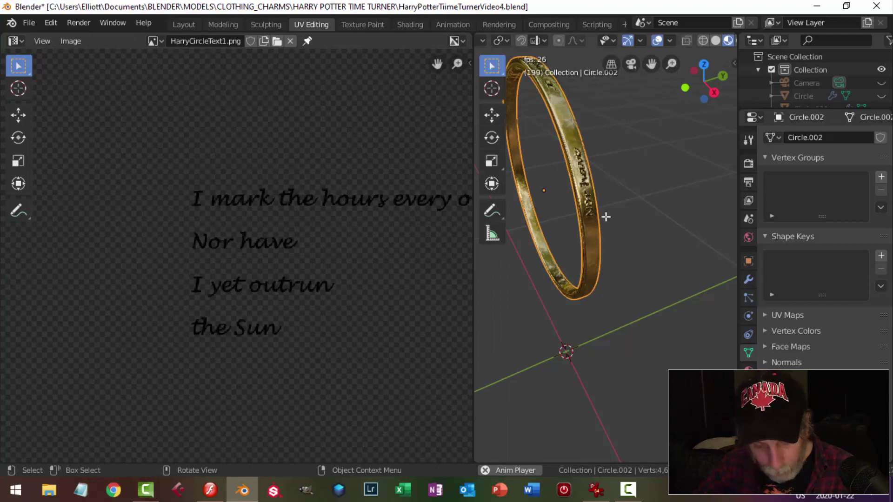
key(KP_Divide)
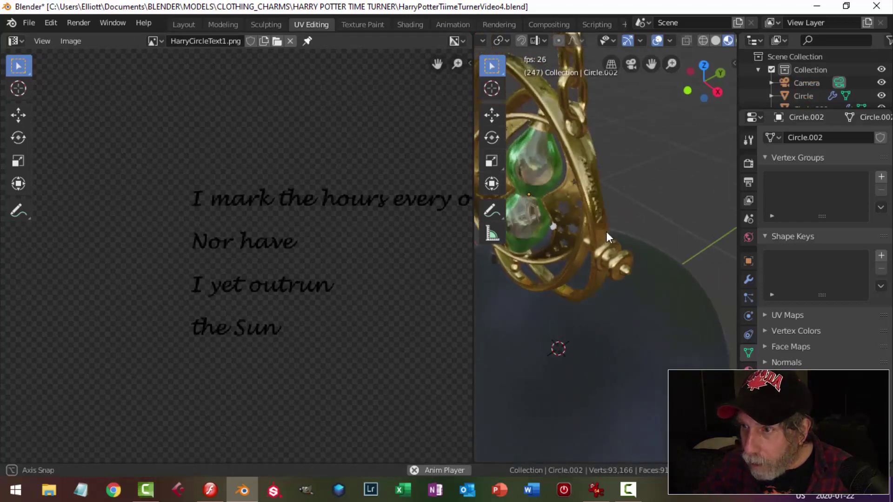
middle_drag(623, 233, 420, 229)
scroll(663, 228, up, 5)
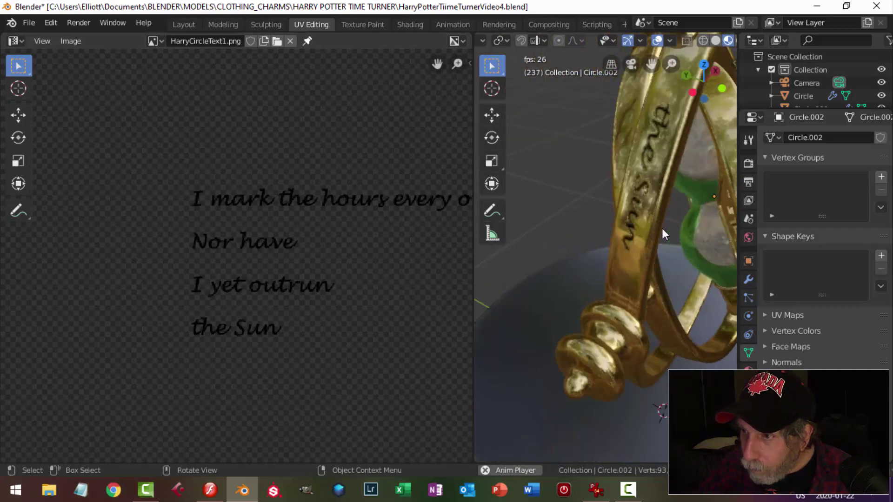
middle_drag(668, 218, 600, 249)
middle_drag(583, 278, 570, 272)
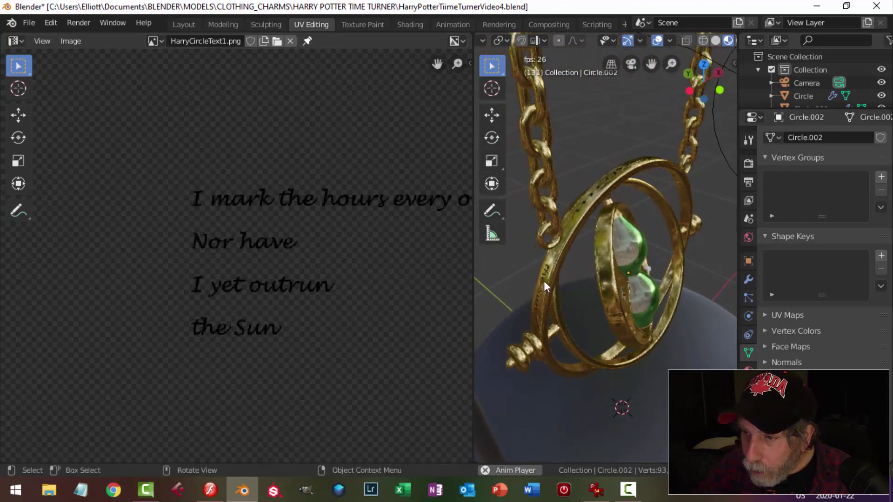
Scale the "Nor have" UV strip along X to about 0.80, then leave Edit Mode to check its engraving.
key(Tab)
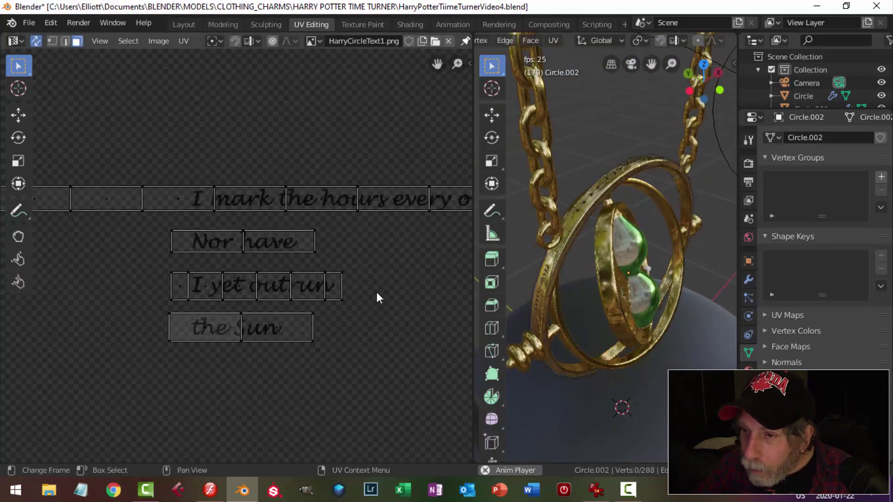
click(234, 243)
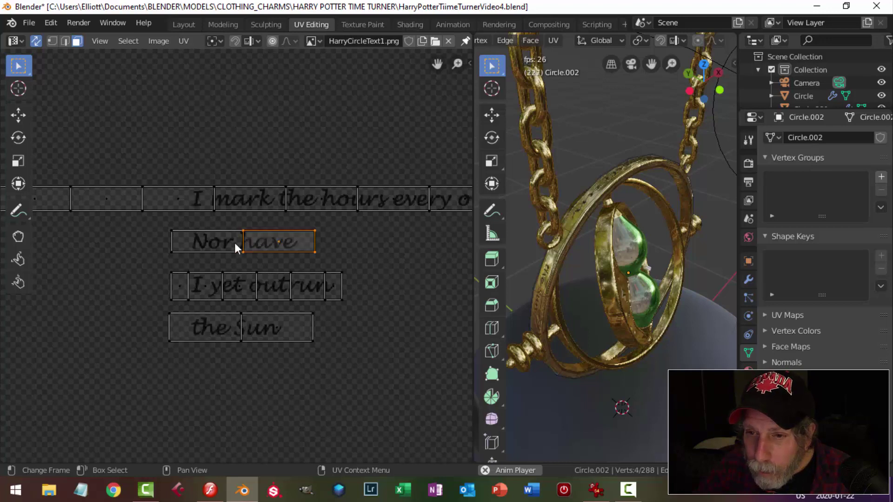
scroll(374, 277, up, 1)
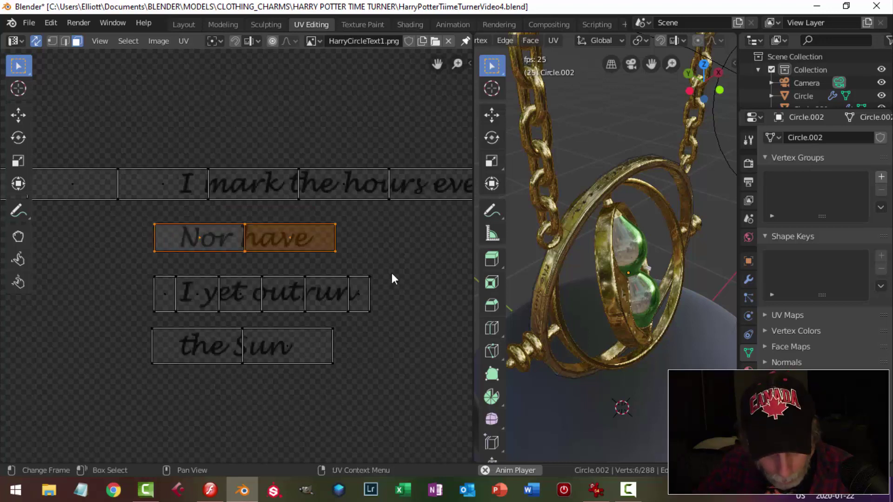
key(s)
key(x)
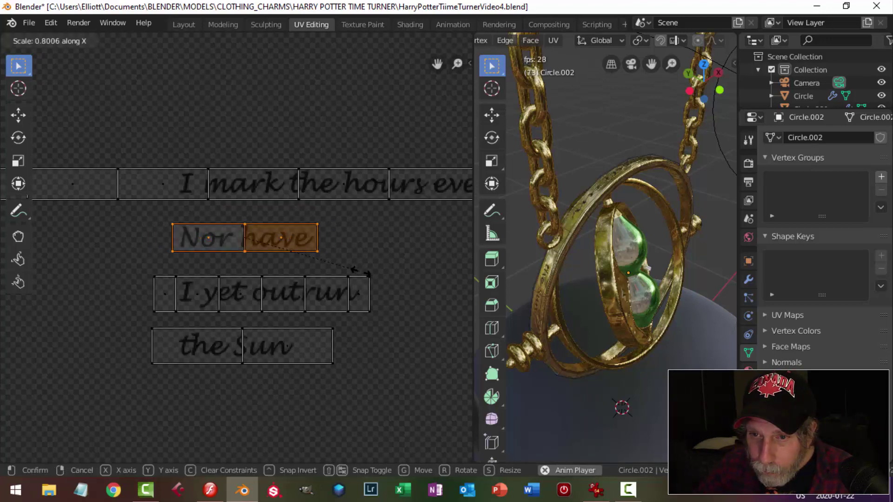
click(361, 272)
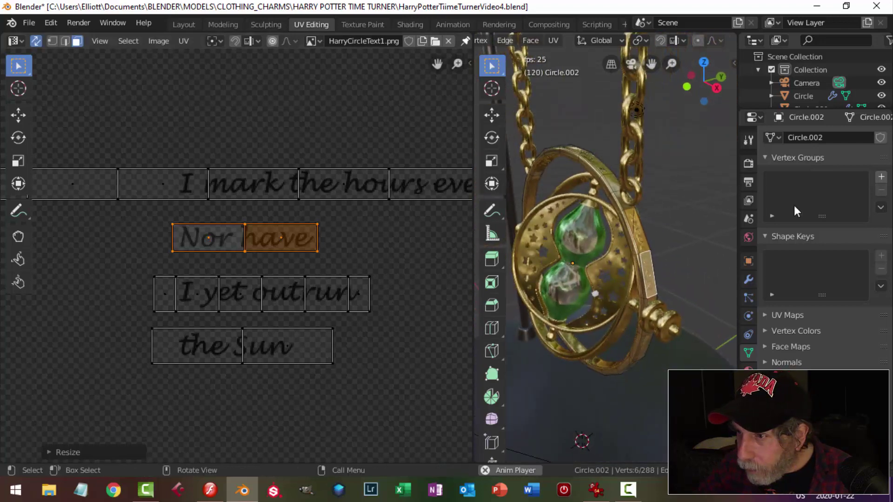
key(Tab)
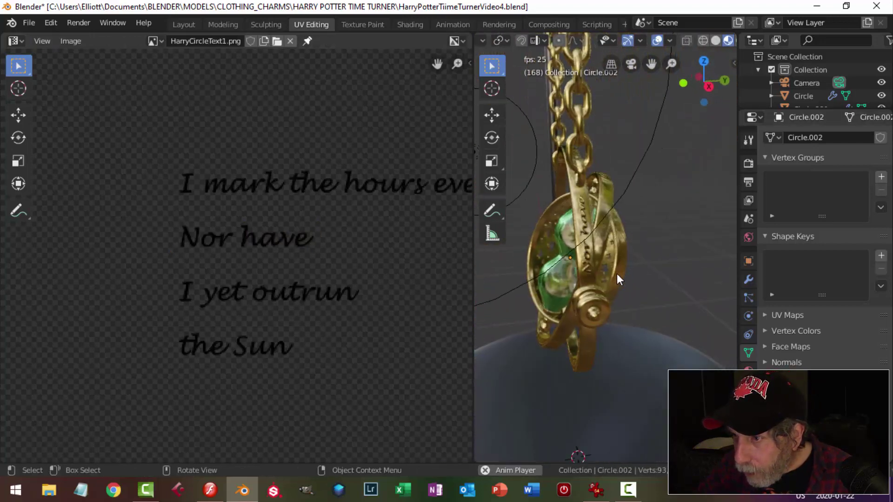
Inspect the rim's engraving, then widen the "I yet outrun" UV strip along X to about 1.1 times its width.
middle_drag(593, 279, 587, 279)
middle_drag(612, 308, 661, 258)
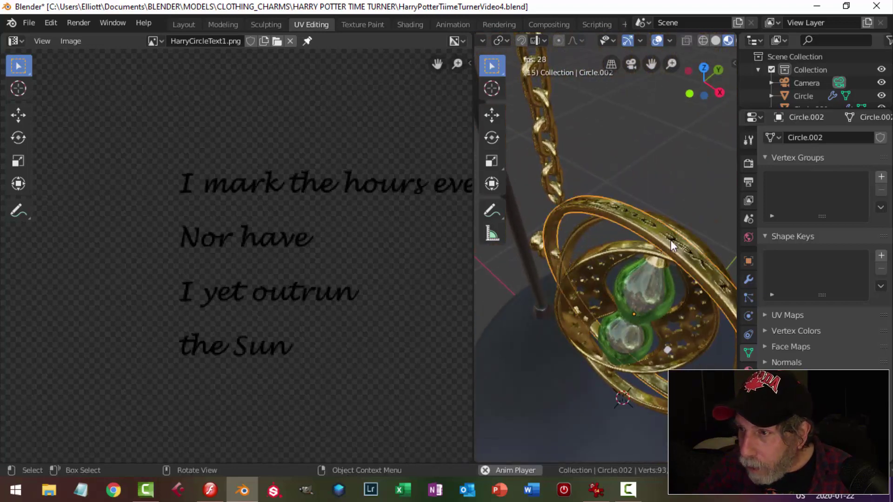
key(Tab)
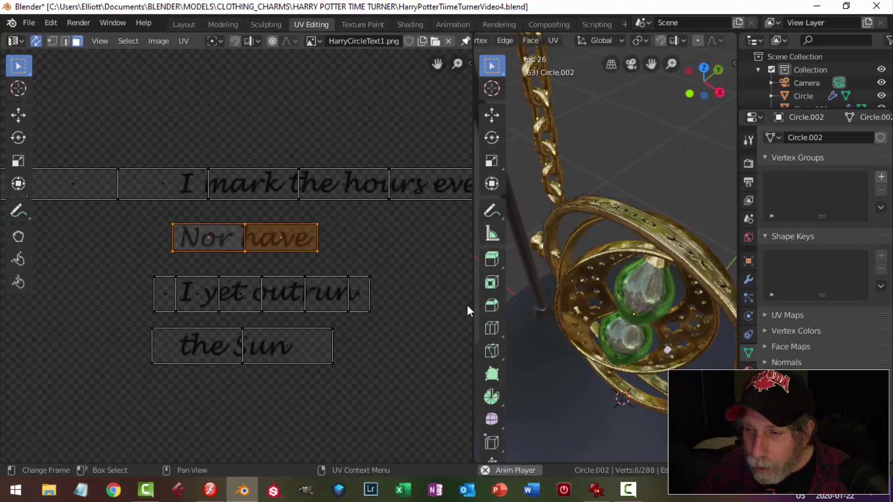
key(alt+a)
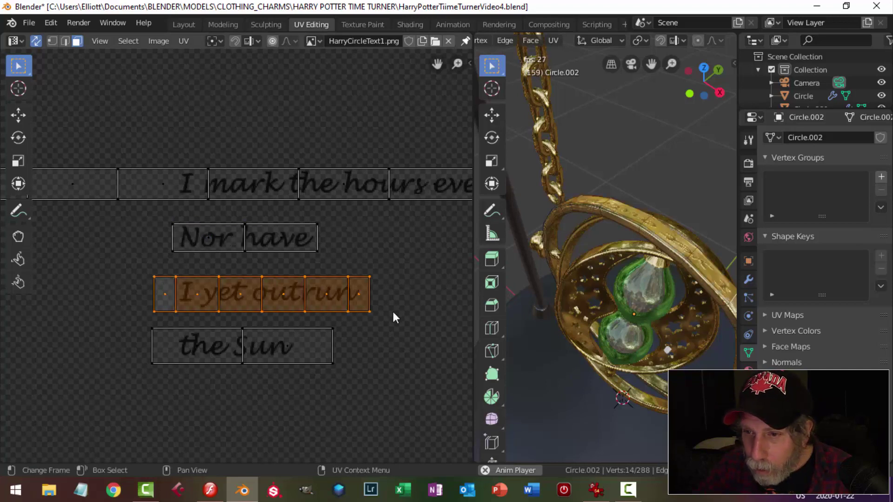
middle_drag(606, 269, 626, 275)
middle_drag(354, 351, 389, 338)
key(s)
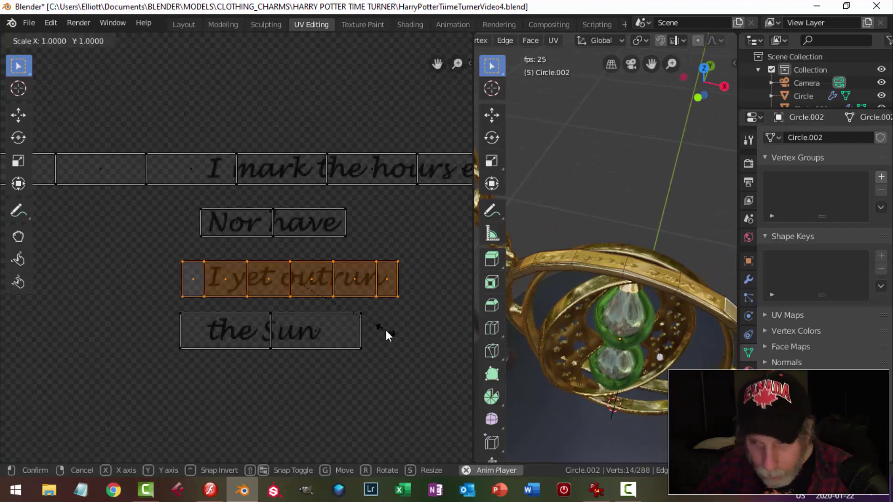
click(400, 334)
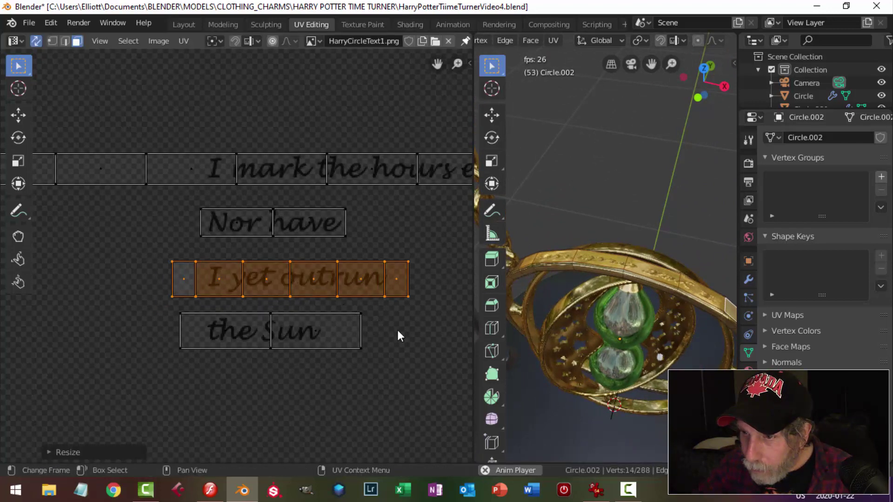
Scale the "the Sun" UV strip along X to about 0.76 and shift it slightly in -X to centre it over its text.
key(alt+a)
key(ctrl+l)
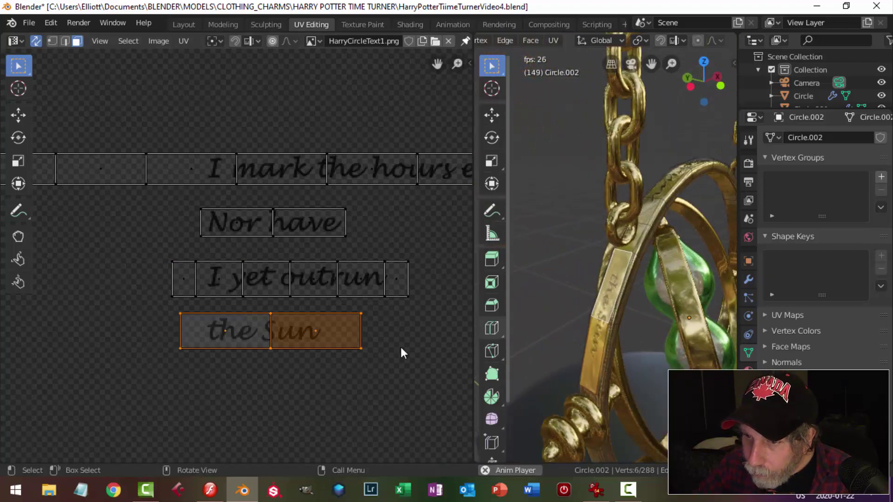
middle_drag(339, 352, 345, 333)
key(s)
key(x)
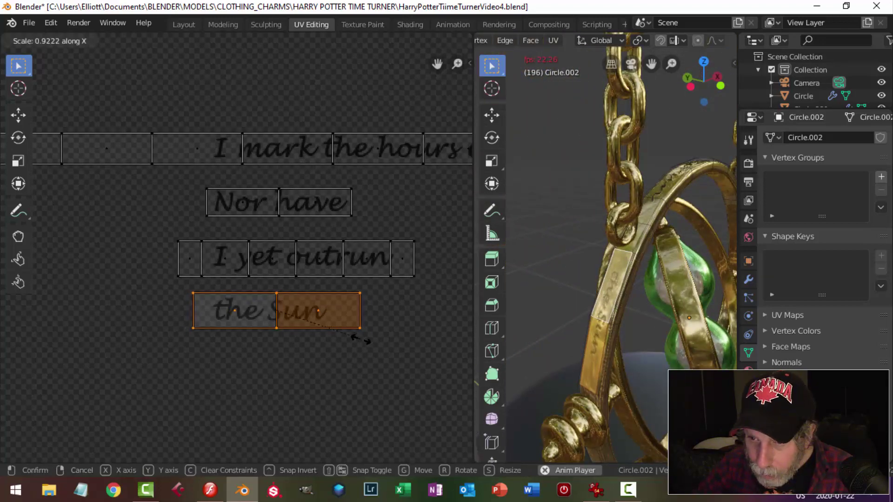
click(344, 342)
key(g)
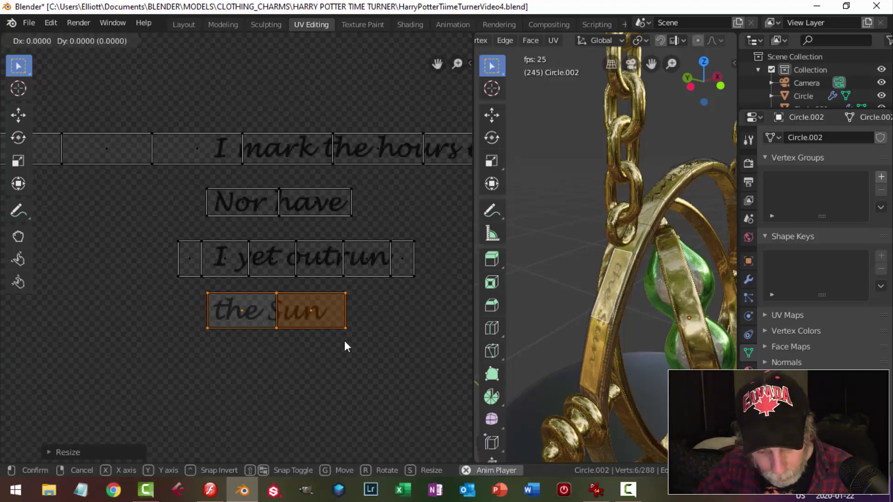
click(338, 340)
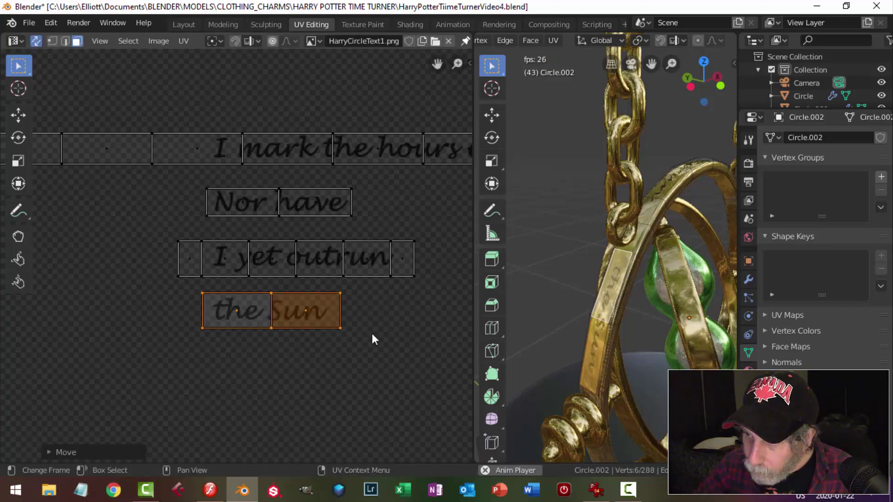
key(alt+a)
Select the whole "I mark the hours every one" UV strip and scale it along X to about 0.62.
middle_drag(642, 295, 579, 251)
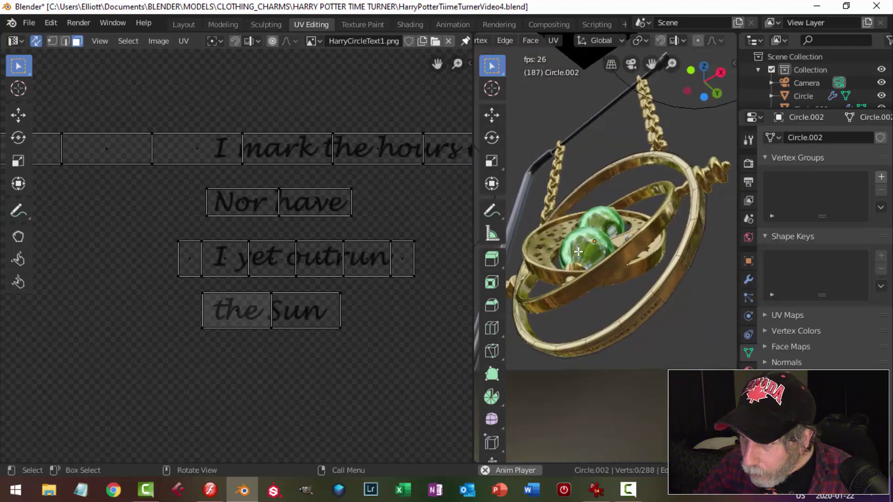
scroll(331, 216, down, 3)
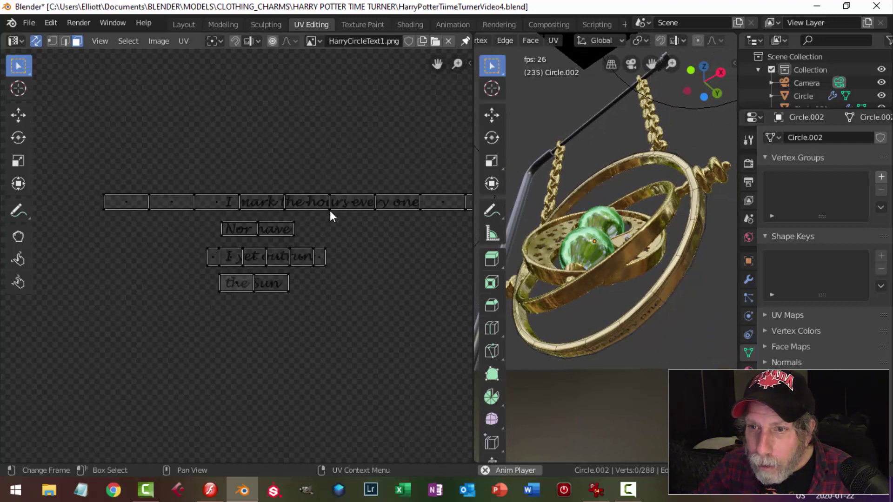
middle_drag(335, 229, 294, 241)
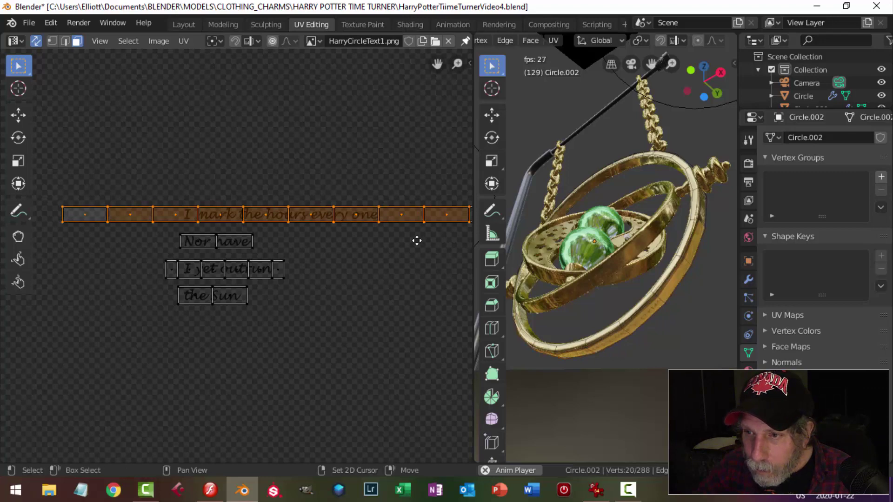
middle_drag(417, 240, 369, 256)
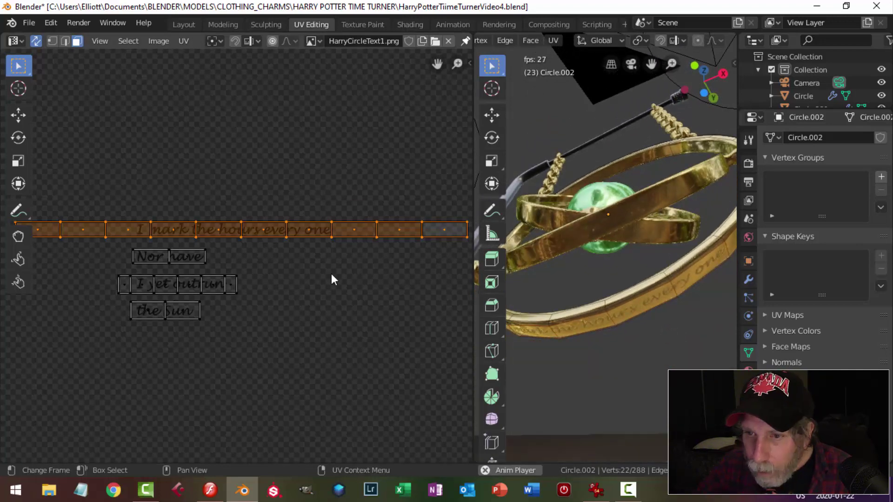
scroll(332, 279, down, 1)
key(s)
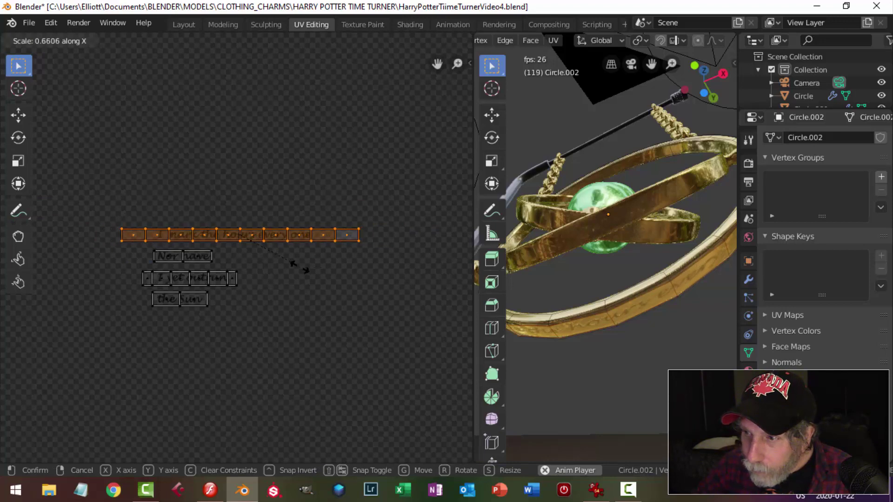
click(303, 271)
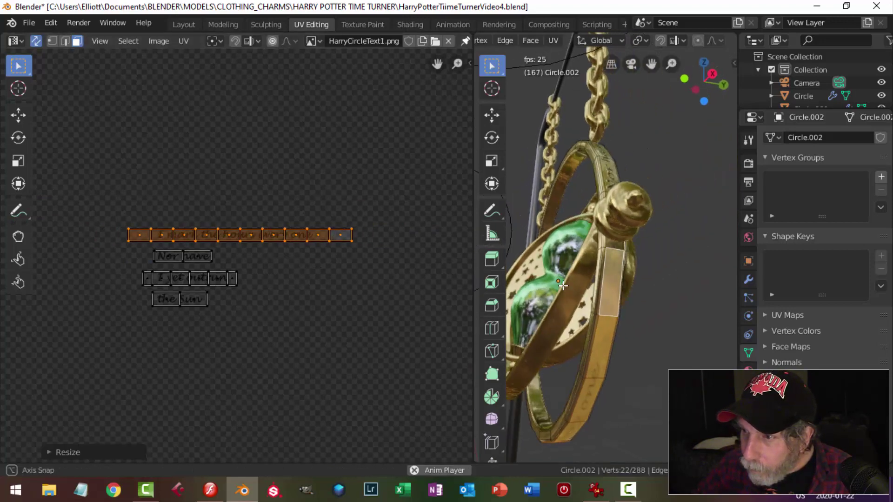
Leave Edit Mode, hide everything except the outer rim and inspect the engraved "I mark the hours every one" line.
middle_drag(563, 304, 658, 255)
key(Tab)
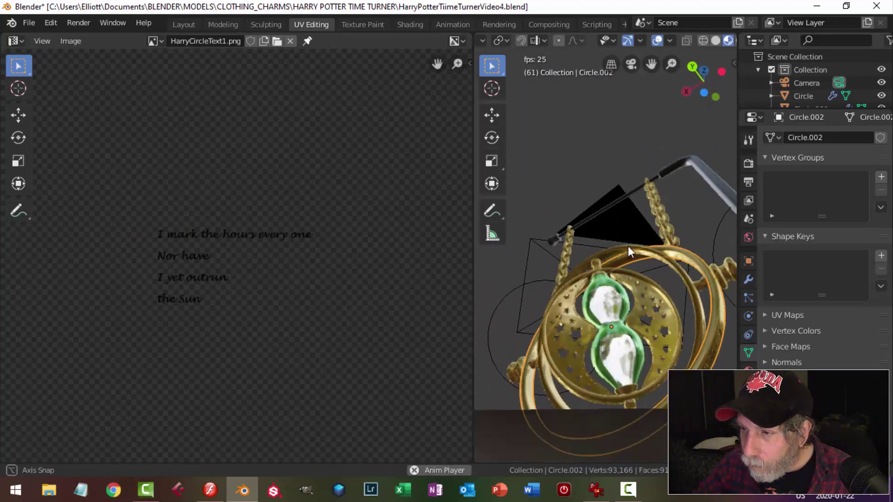
key(shift+h)
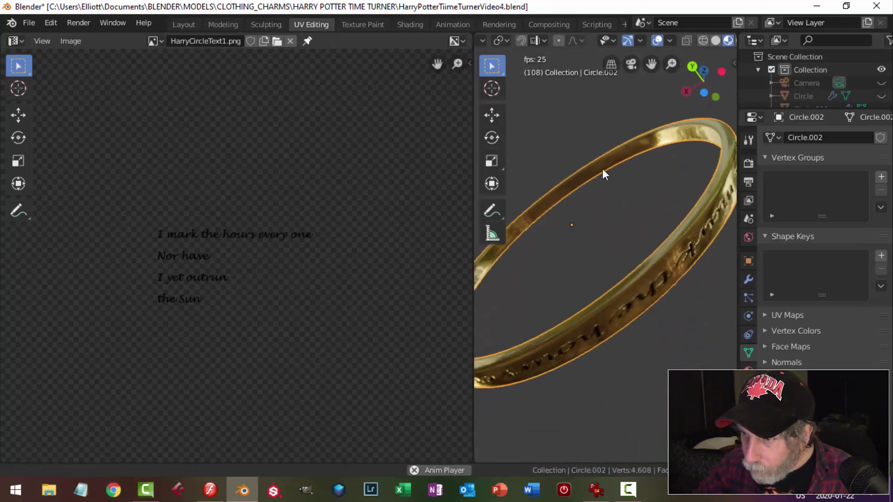
middle_drag(627, 250, 515, 389)
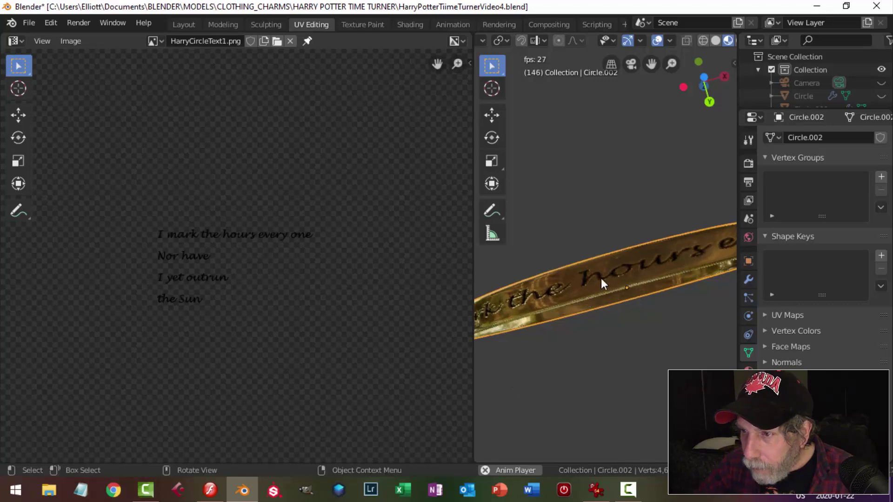
Move the "I mark the hours every one" UV strip about -0.0009 along Y, then check the engraving in Object Mode.
key(Tab)
scroll(281, 281, up, 3)
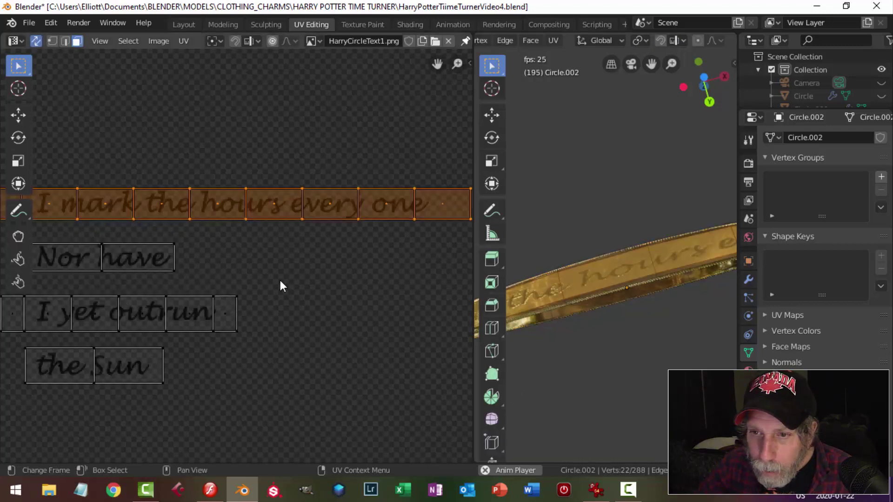
scroll(284, 279, up, 3)
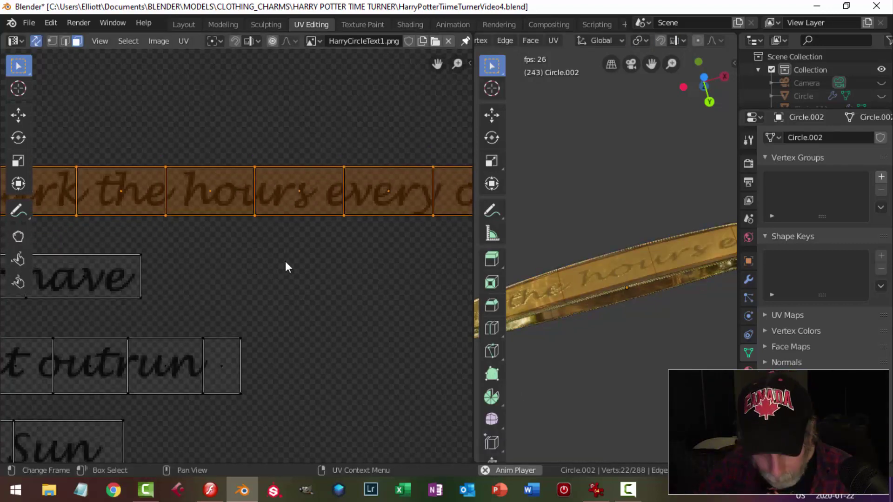
key(g)
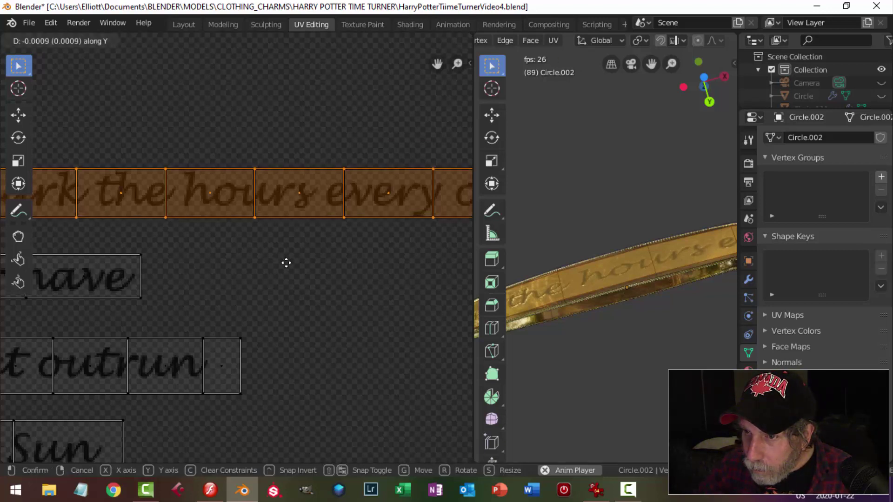
click(286, 264)
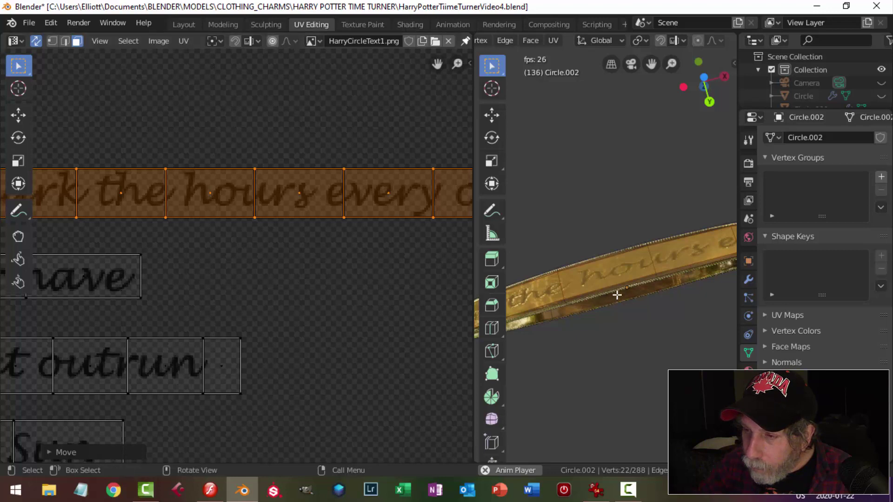
middle_drag(617, 295, 719, 333)
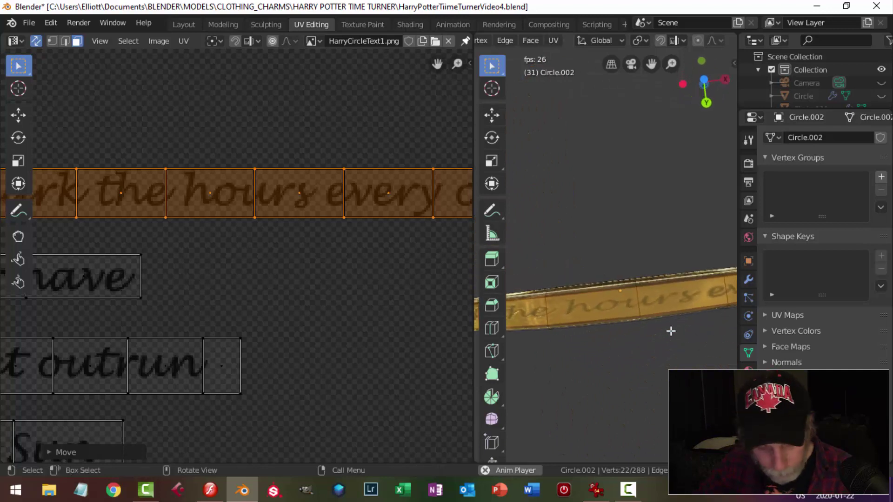
key(Tab)
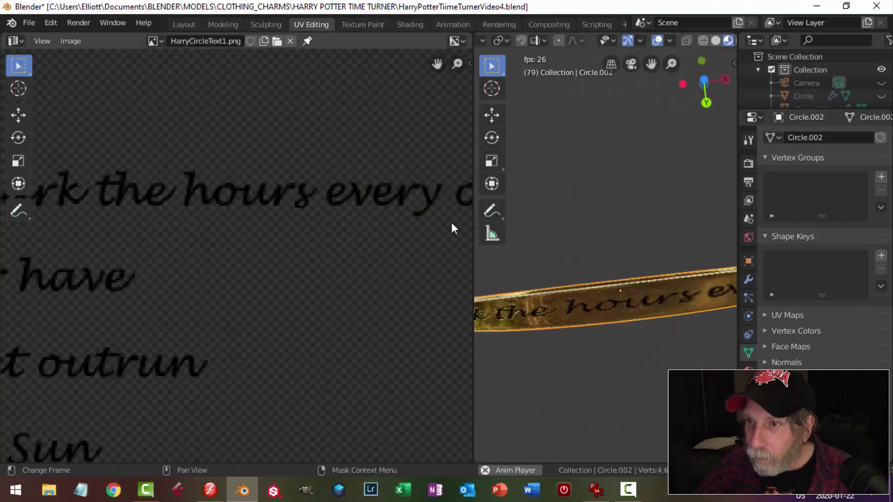
Switch to the Modeling workspace and save the blend file.
key(ctrl+Page_Up)
key(ctrl+Page_Up)
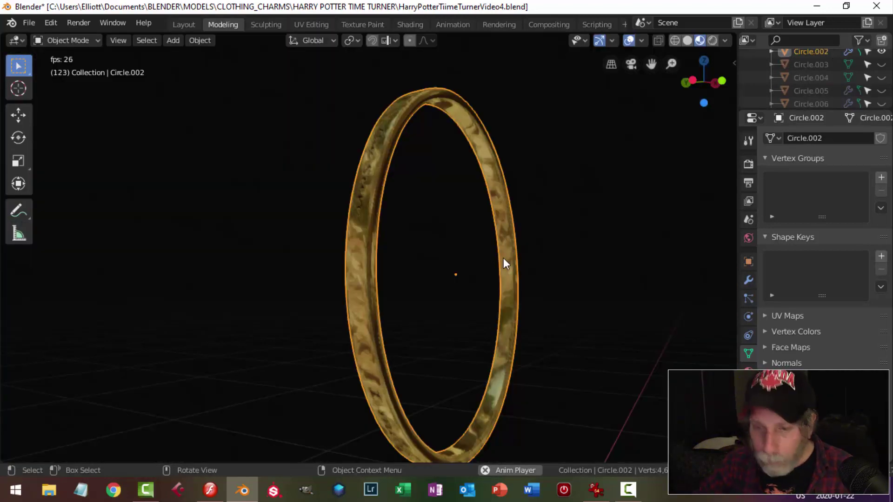
key(ctrl+s)
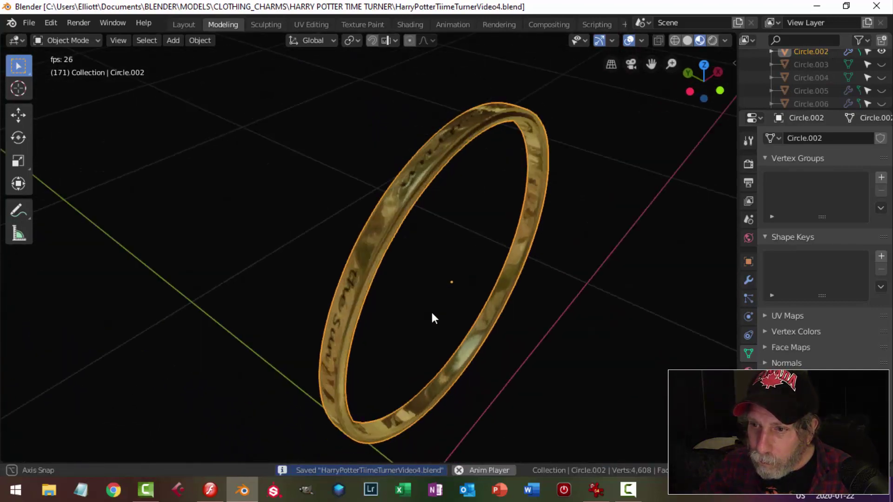
Bring the hidden objects back, deselect everything and examine a camera render of the Time Turner's engraved rim.
key(KP_Divide)
key(alt+a)
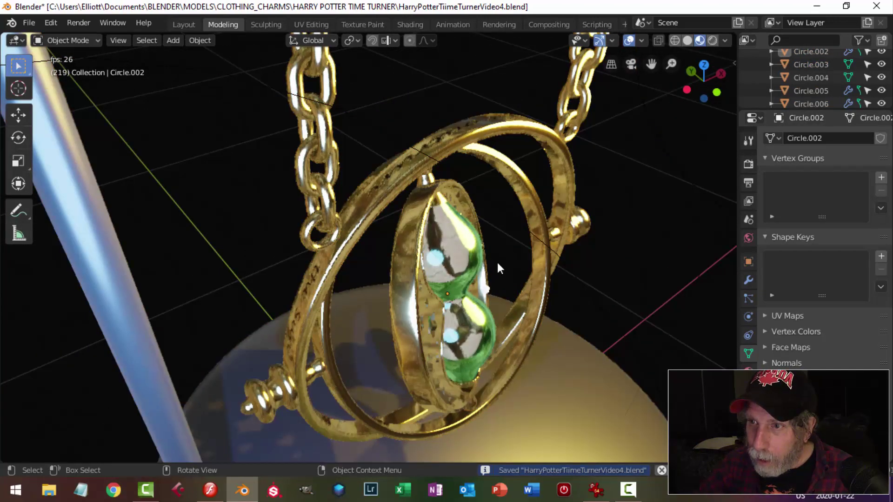
middle_drag(498, 263, 480, 307)
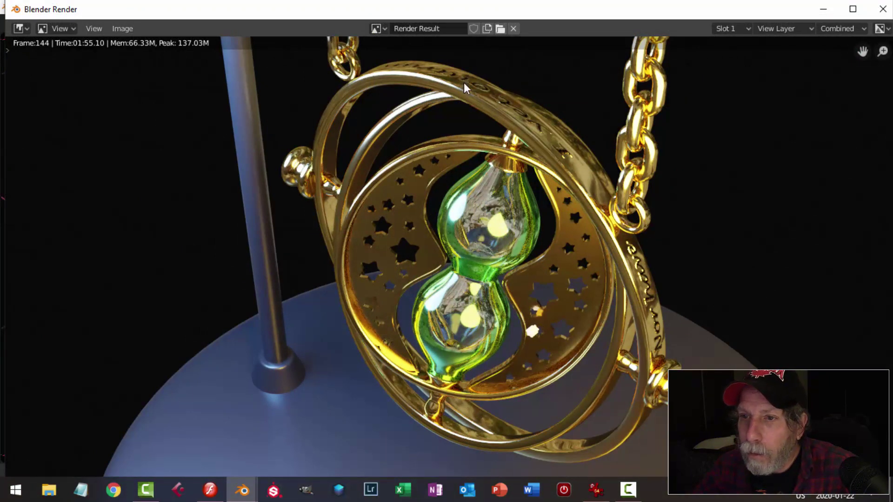
key(Escape)
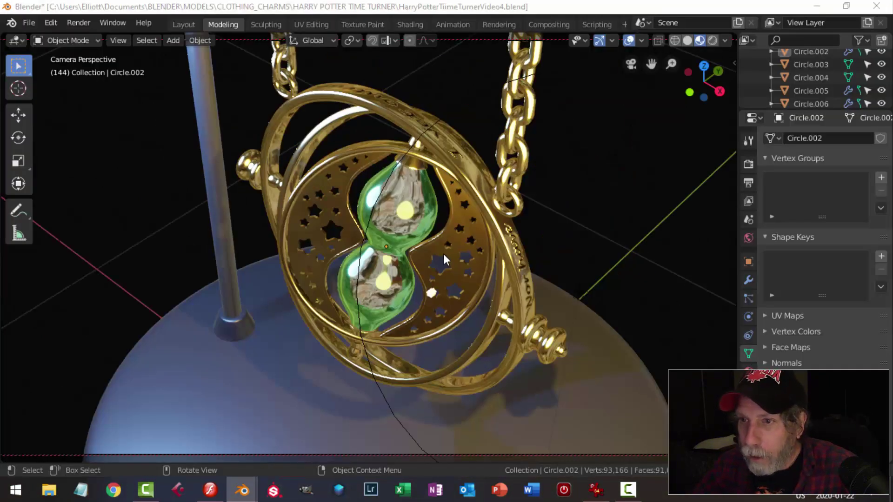
Orbit the camera to the rim side reading "the Sun" and "I mark", render that view and examine the engraving.
middle_drag(443, 259, 397, 309)
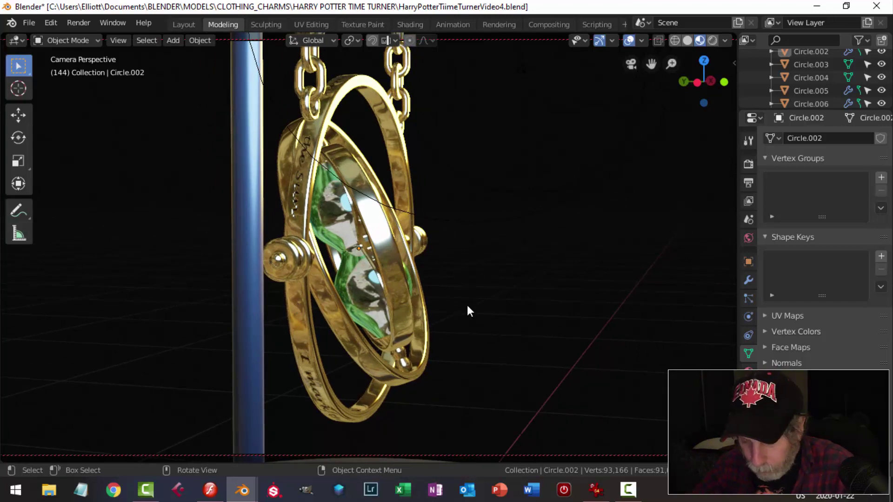
key(F12)
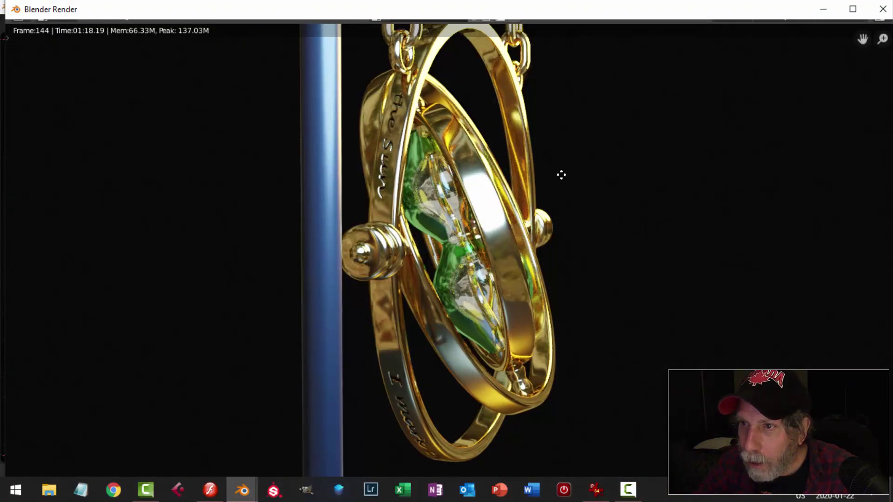
middle_drag(561, 175, 558, 211)
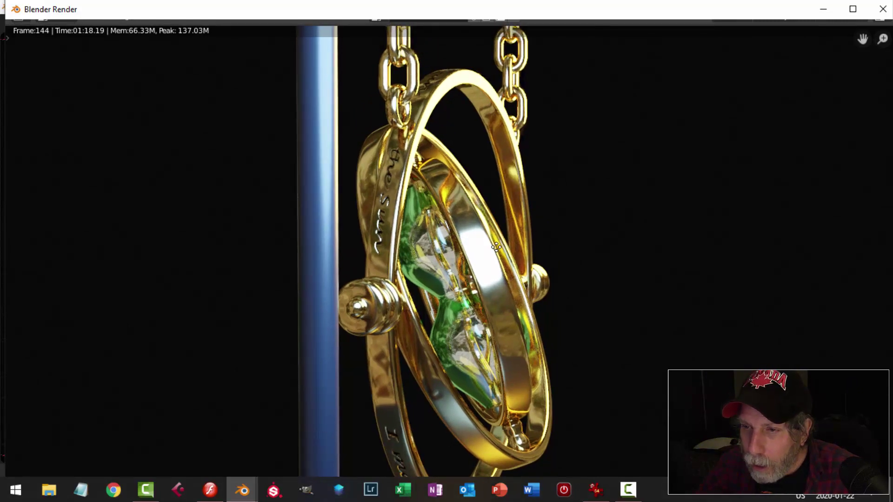
middle_drag(497, 247, 503, 175)
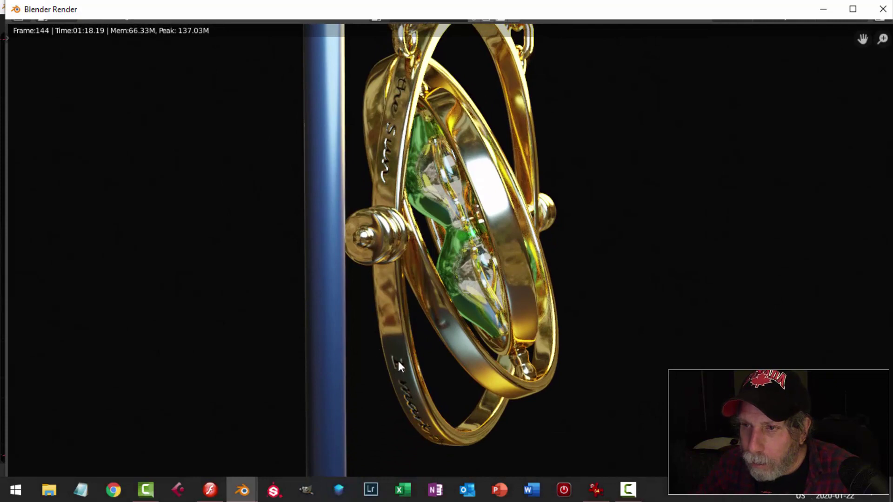
key(Escape)
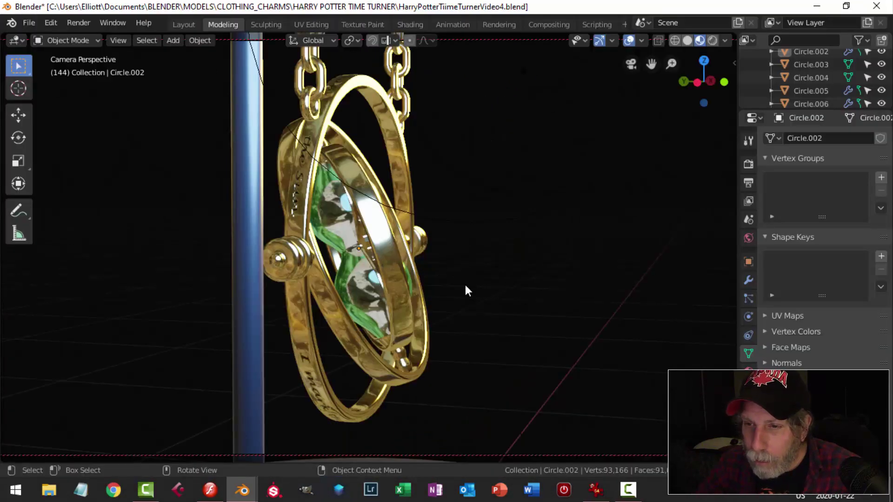
Orbit the camera around and beneath the Time Turner to examine the engraved "I mark the hours every one" line.
middle_drag(466, 286, 367, 242)
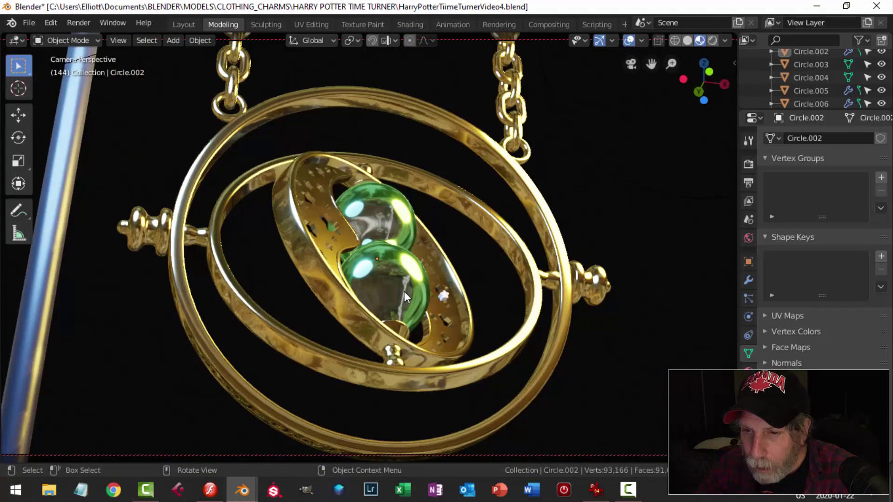
middle_drag(404, 291, 492, 315)
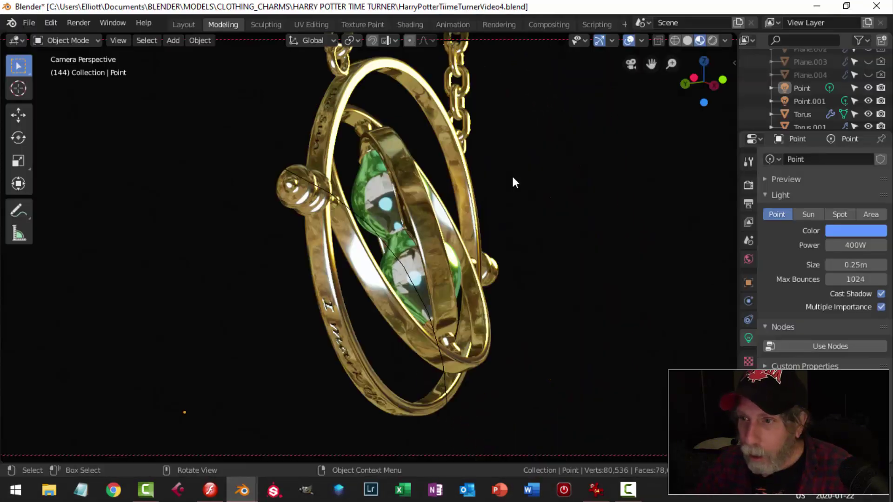
middle_drag(563, 214, 352, 272)
middle_drag(281, 272, 356, 214)
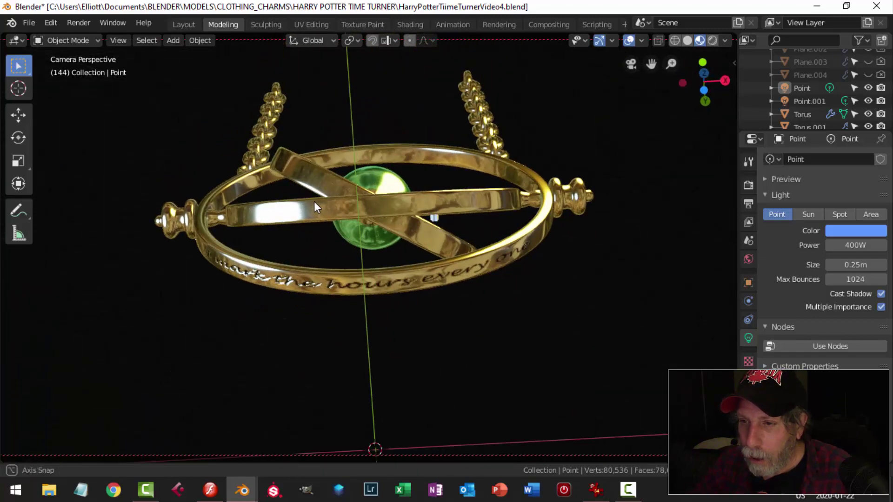